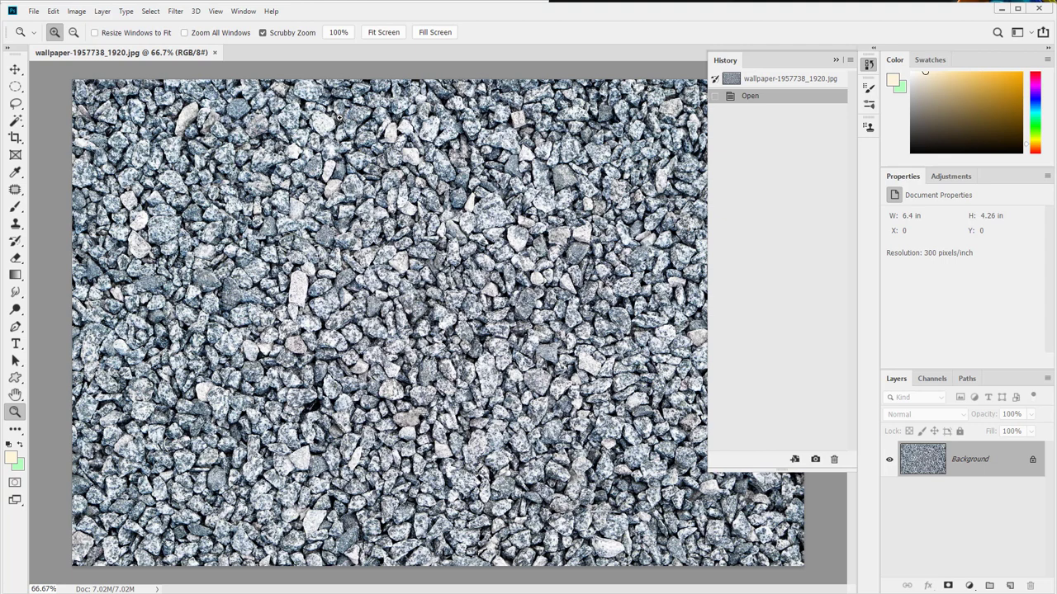
- Create a new document 2 inches wide and 2 inches high at 150 pixels per inch
left_click(35, 11)
left_click(43, 28)
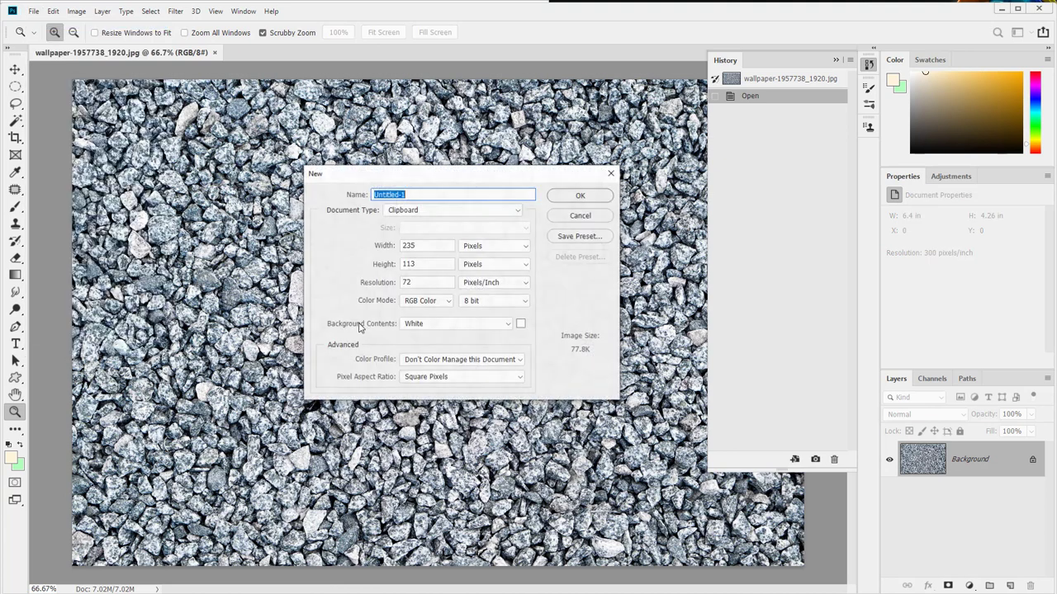
left_click(518, 245)
left_click(495, 257)
key("shift+Tab")
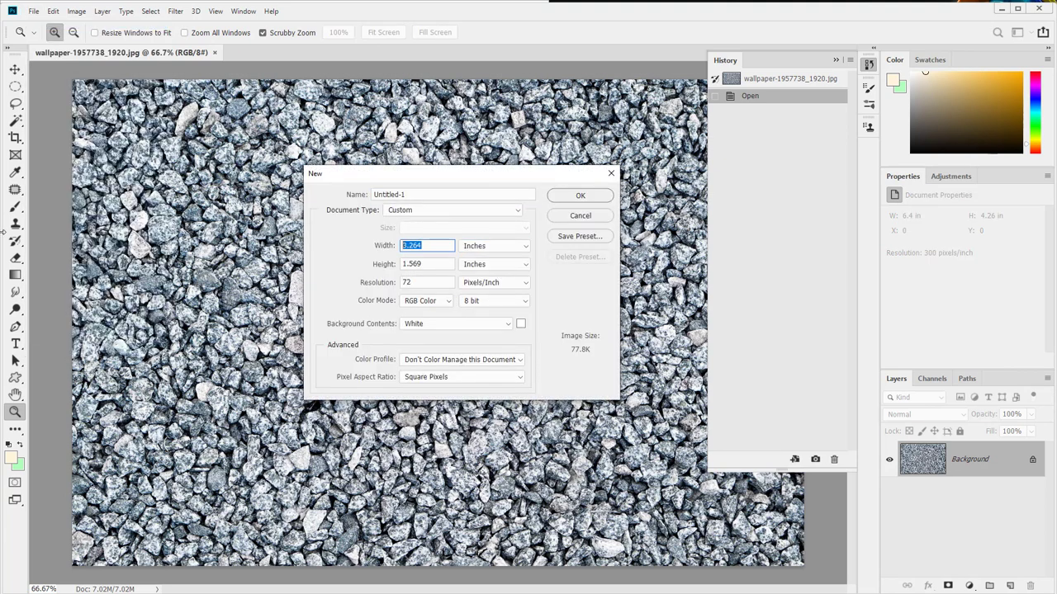
type("2")
key("Tab")
key("Tab")
type("2")
key("Tab")
key("Tab")
type("1")
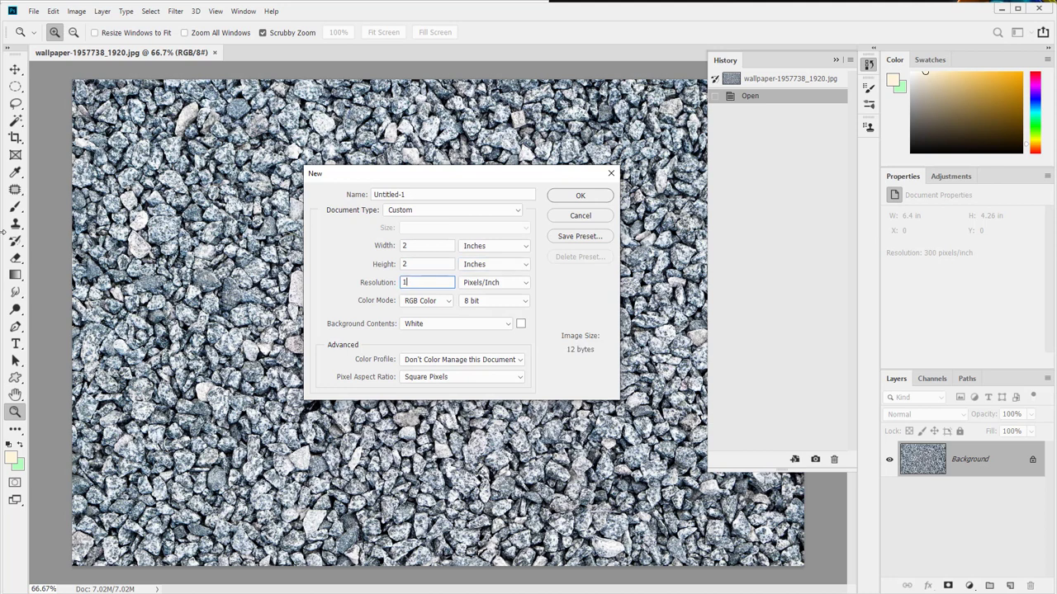
type("50")
left_click(502, 364)
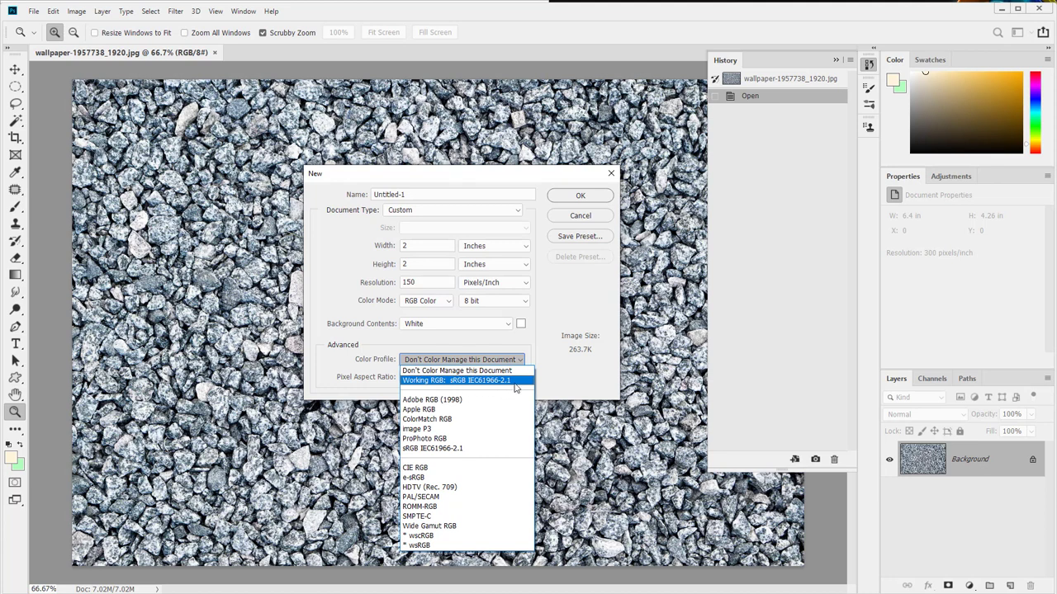
left_click(582, 296)
left_click(586, 193)
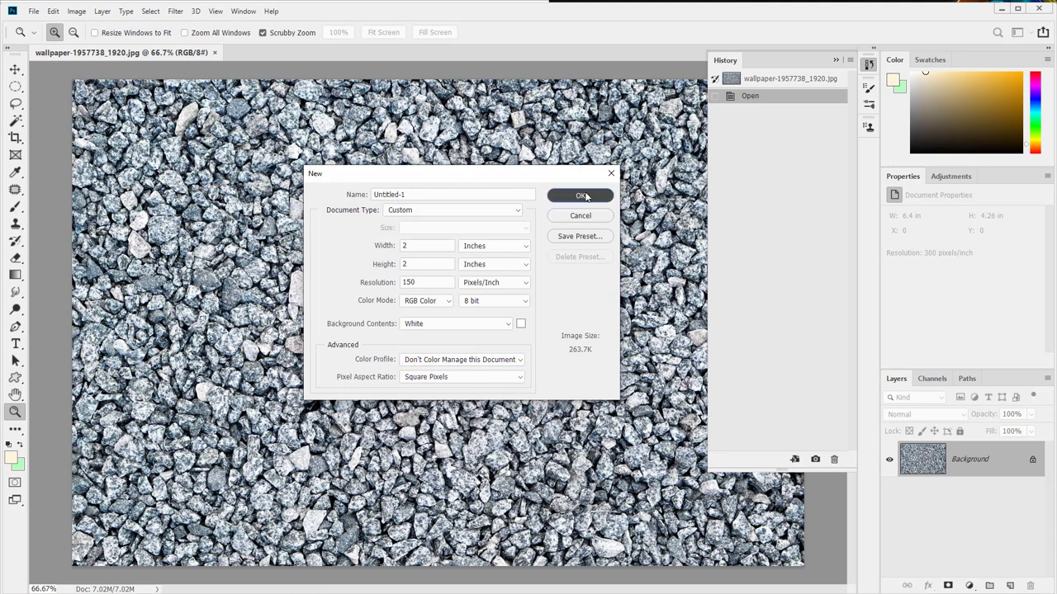
- Move the new document's tab ahead of the gravel image's tab and check both open documents
left_click_drag(322, 52, 127, 57)
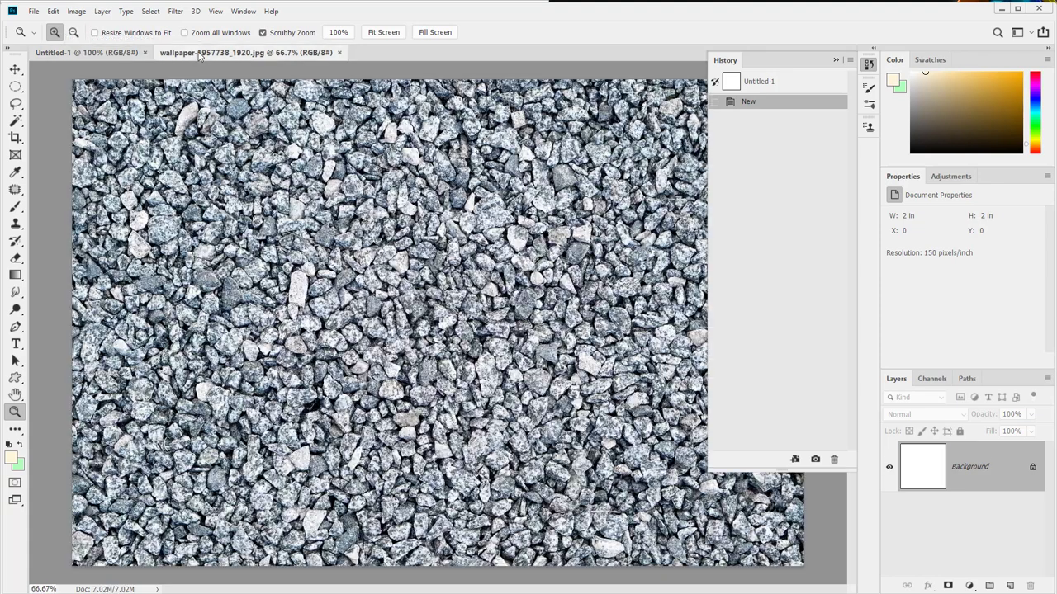
left_click(196, 52)
left_click(94, 53)
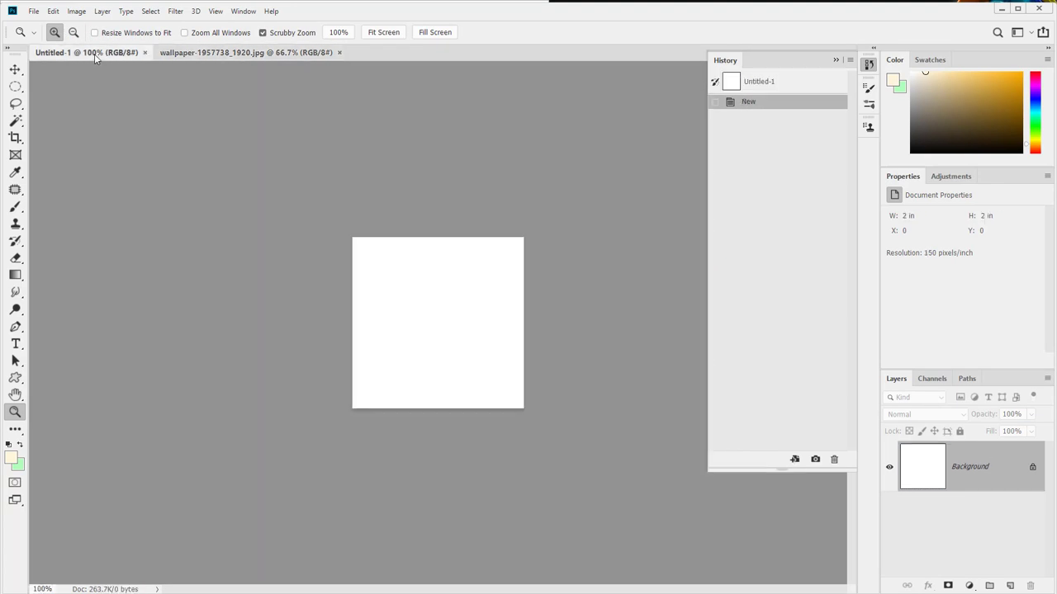
- Copy a large rectangular area of the gravel image and paste it into the new document
left_click(212, 52)
left_click_drag(23, 86, 74, 86)
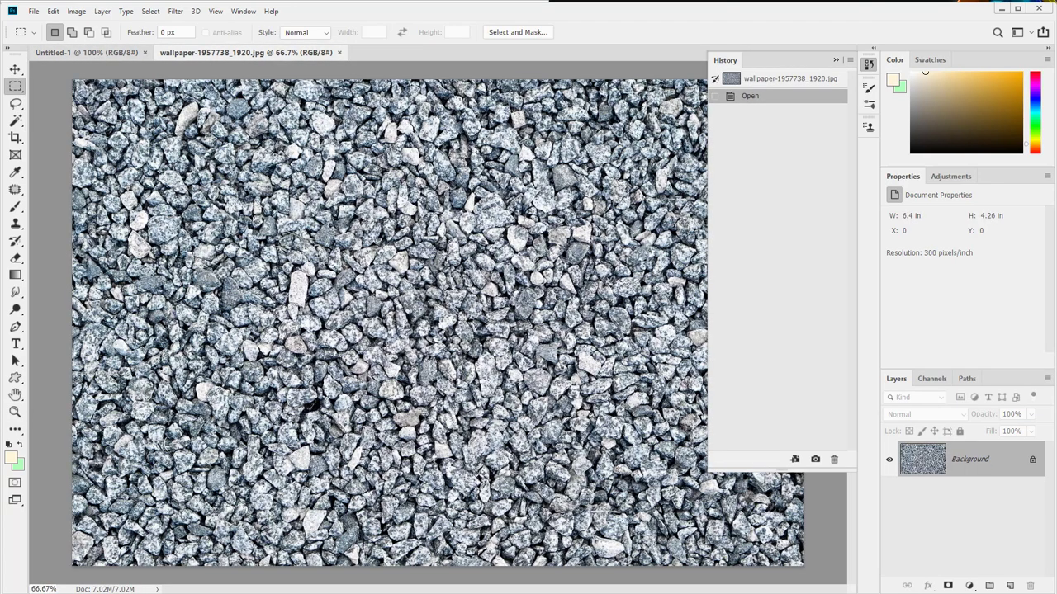
left_click_drag(225, 155, 594, 462)
left_click(94, 97)
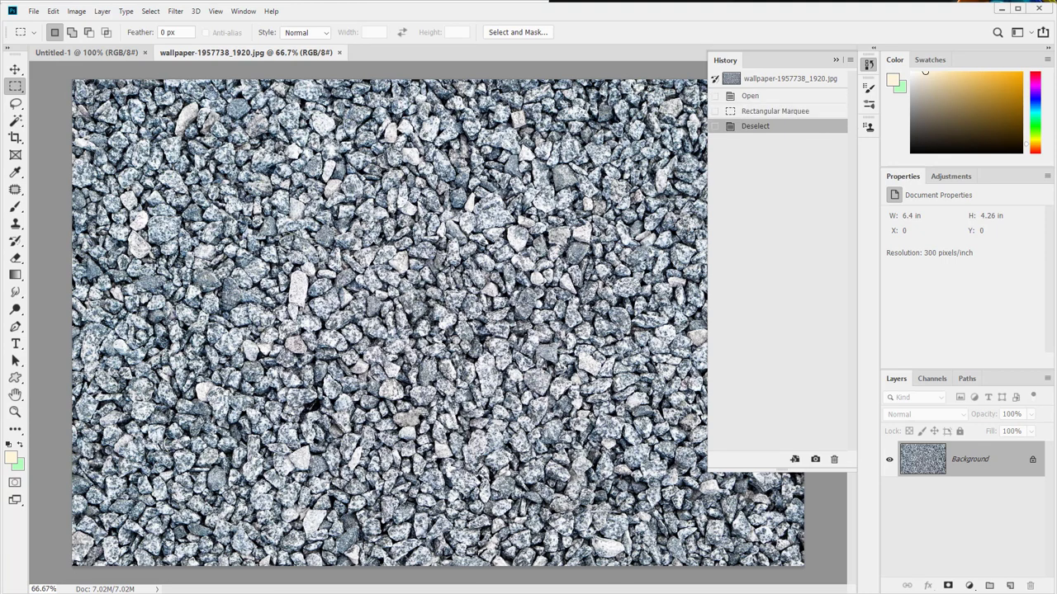
left_click_drag(155, 160, 483, 428)
key("ctrl+c")
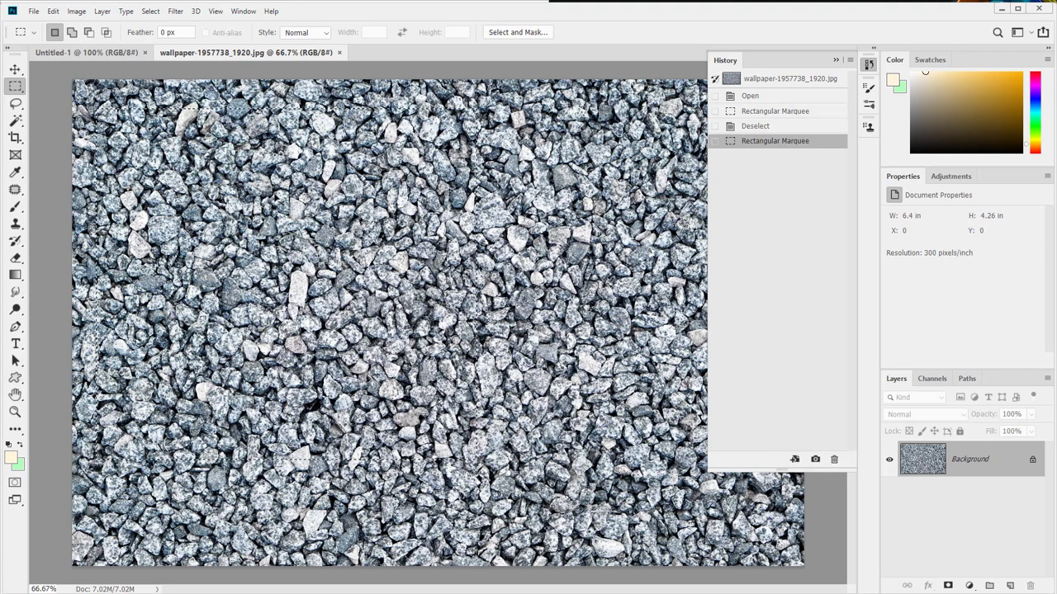
left_click(125, 51)
key("ctrl+v")
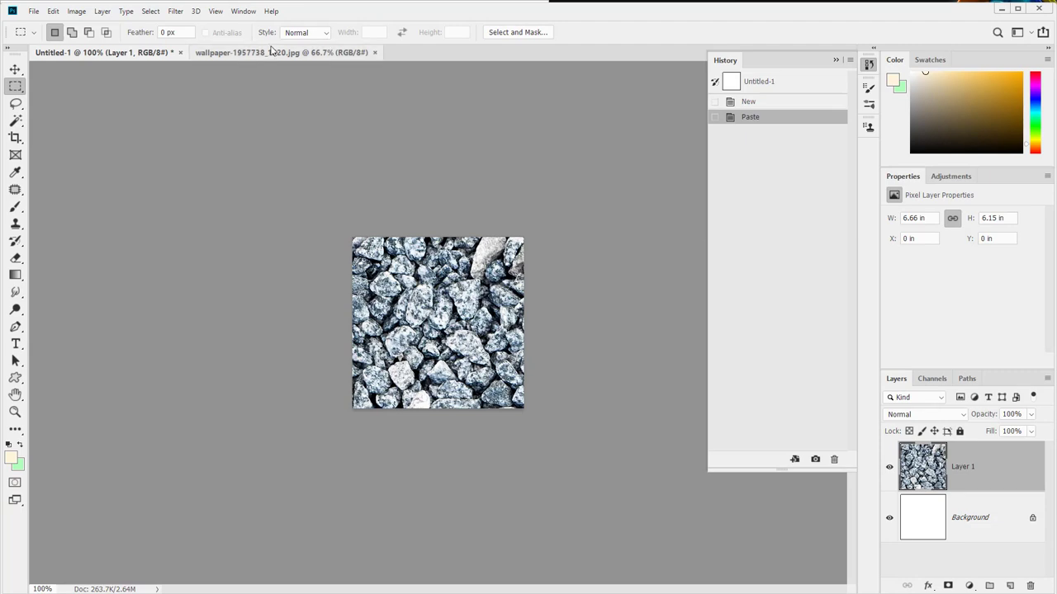
- Copy the entire gravel image and paste it into the new document as another layer
left_click(281, 52)
key("ctrl+a")
key("ctrl+c")
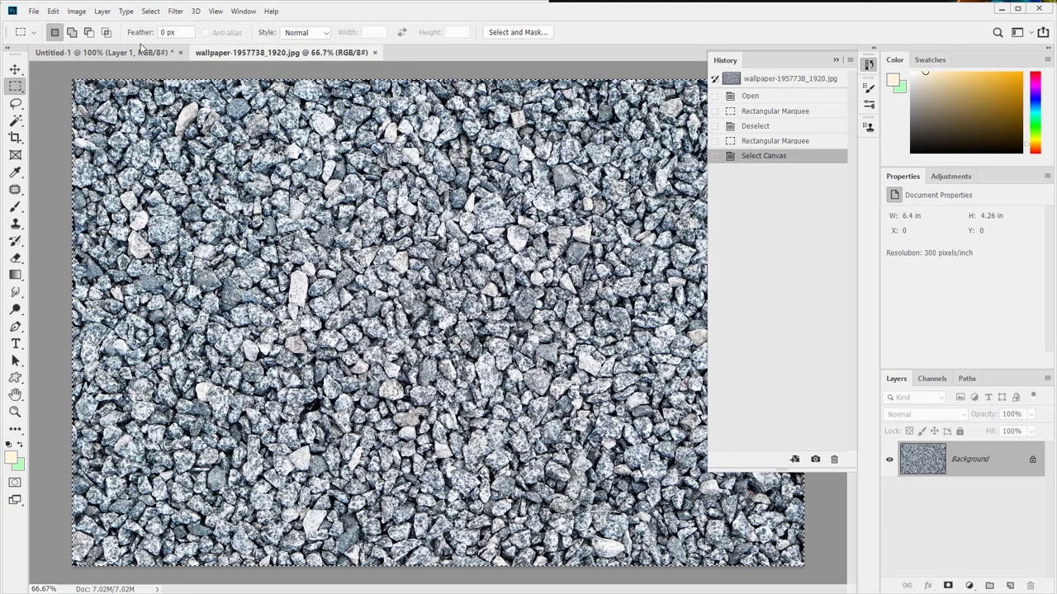
left_click(140, 50)
key("ctrl+v")
- Scale the pasted full gravel image on Layer 2 proportionally to about 33.72% and place it over the canvas
key("ctrl+t")
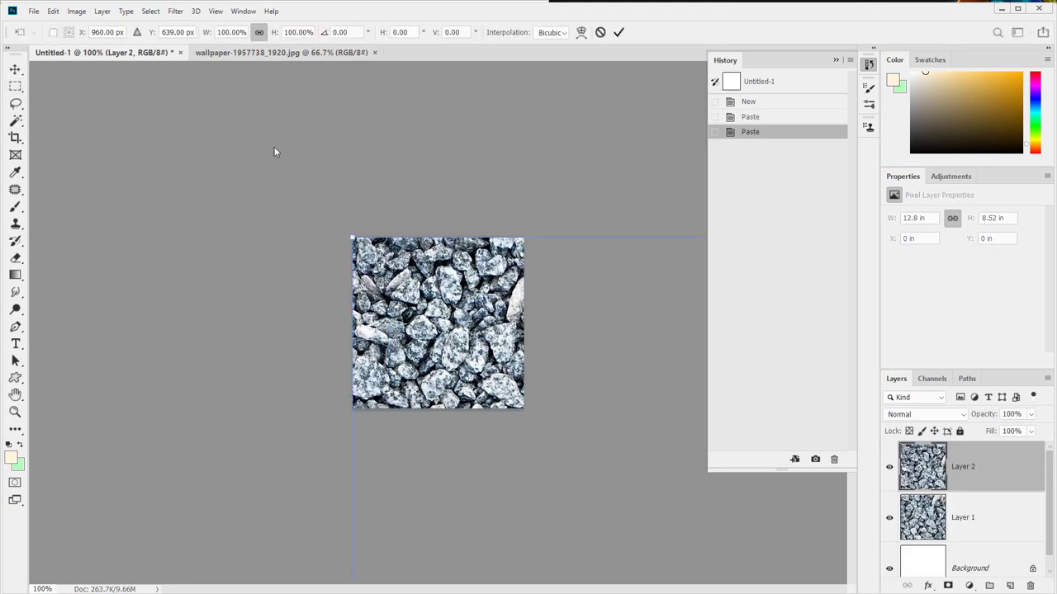
left_click_drag(353, 239, 583, 474)
left_click_drag(661, 509, 332, 302)
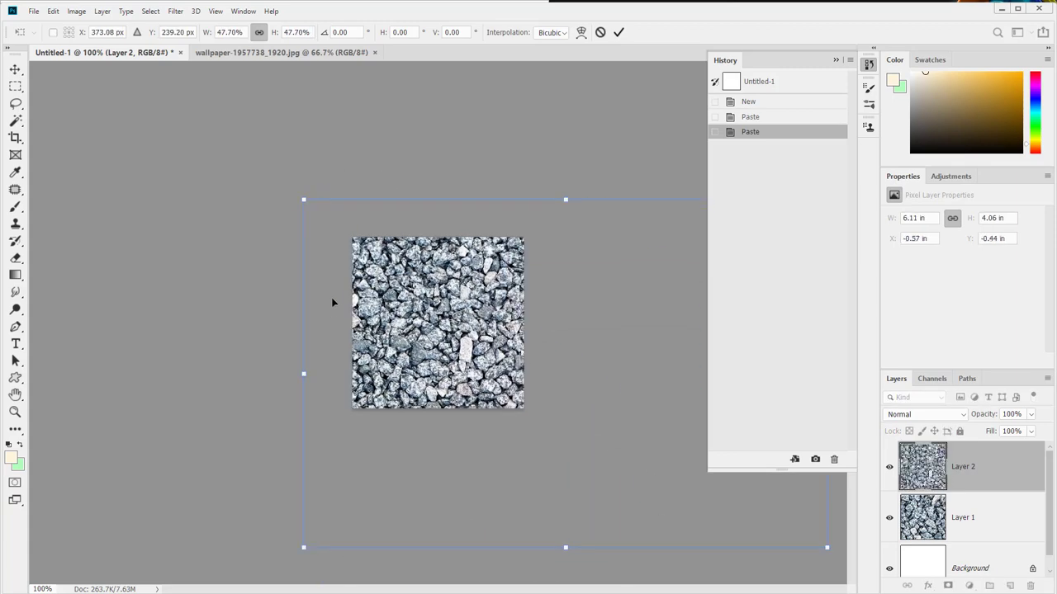
left_click_drag(305, 198, 456, 302)
left_click_drag(540, 396, 311, 262)
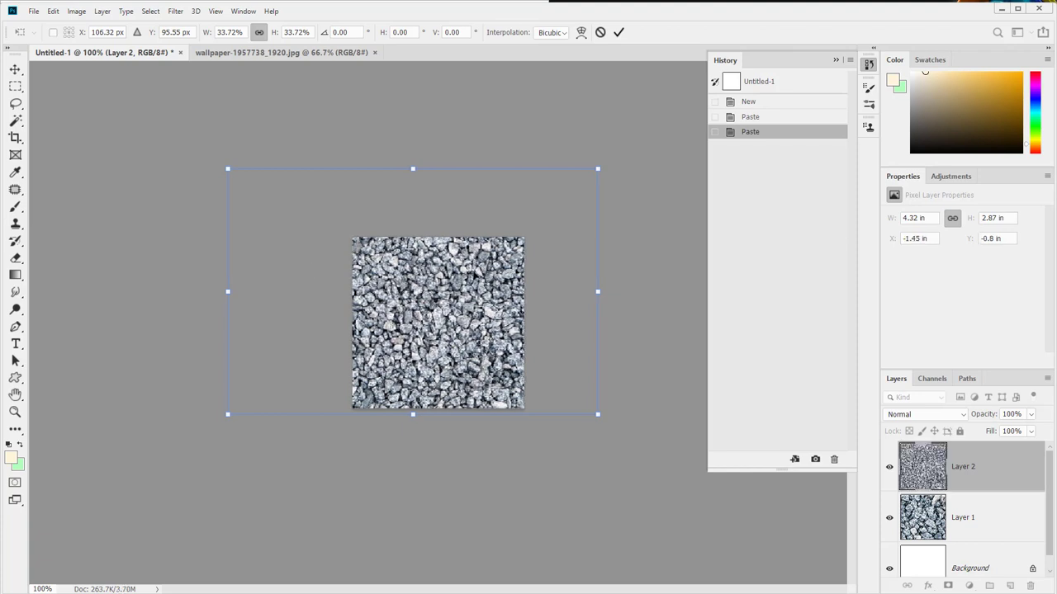
- Nudge the scaled gravel layer to about X 105 px, Y 104 px so it covers the canvas, and apply the transform
left_click_drag(475, 278, 472, 276)
key("Down")
key("Down")
key("Down")
key("Down")
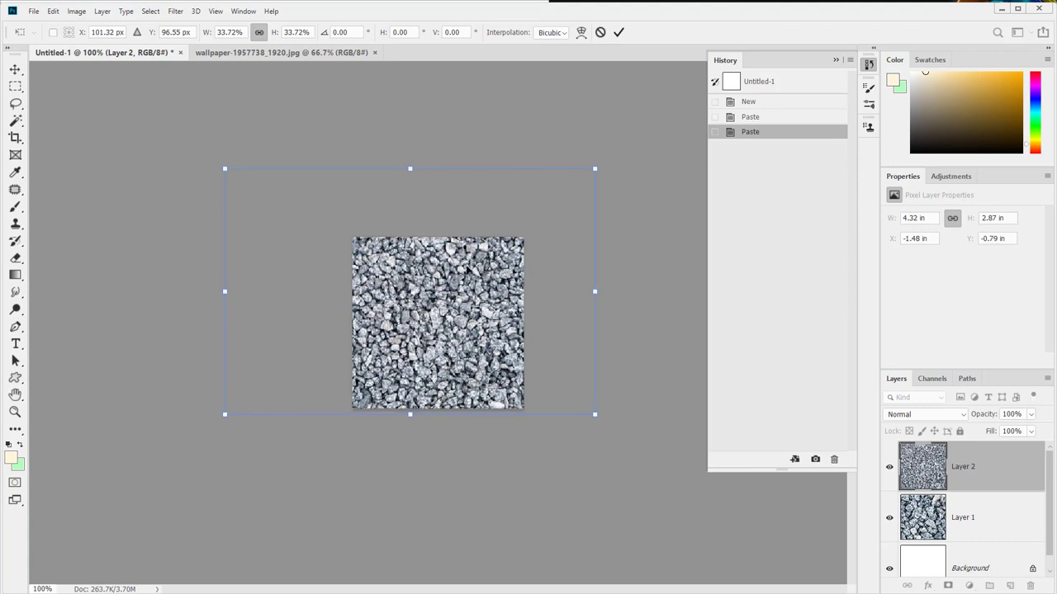
key("Right")
key("Right")
key("Right")
key("Up")
key("Up")
key("Right")
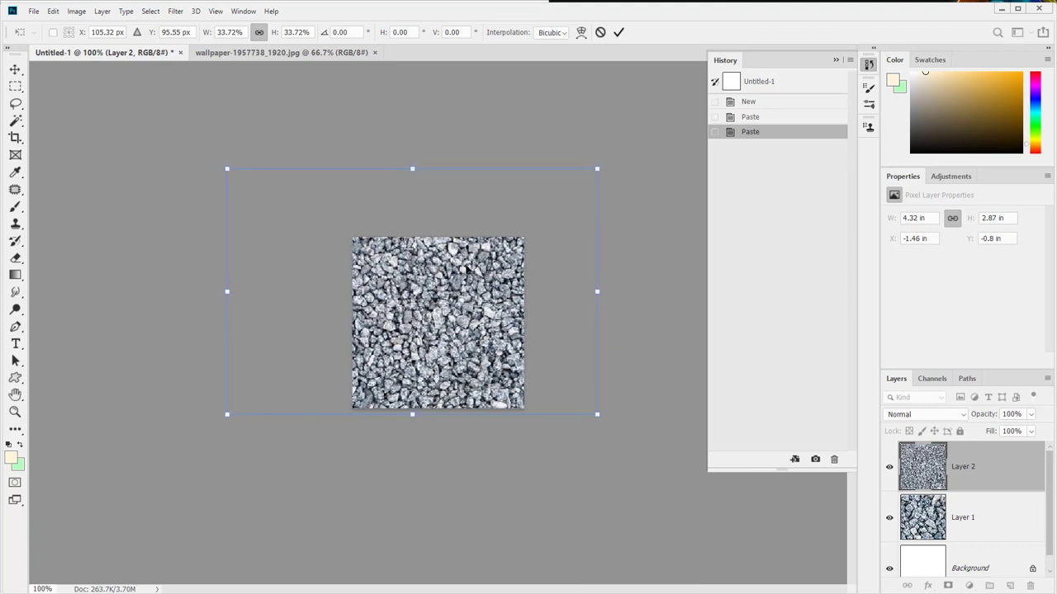
key("Down")
key("Down")
key("Down")
key("Down")
key("Down")
key("Down")
key("Down")
key("Down")
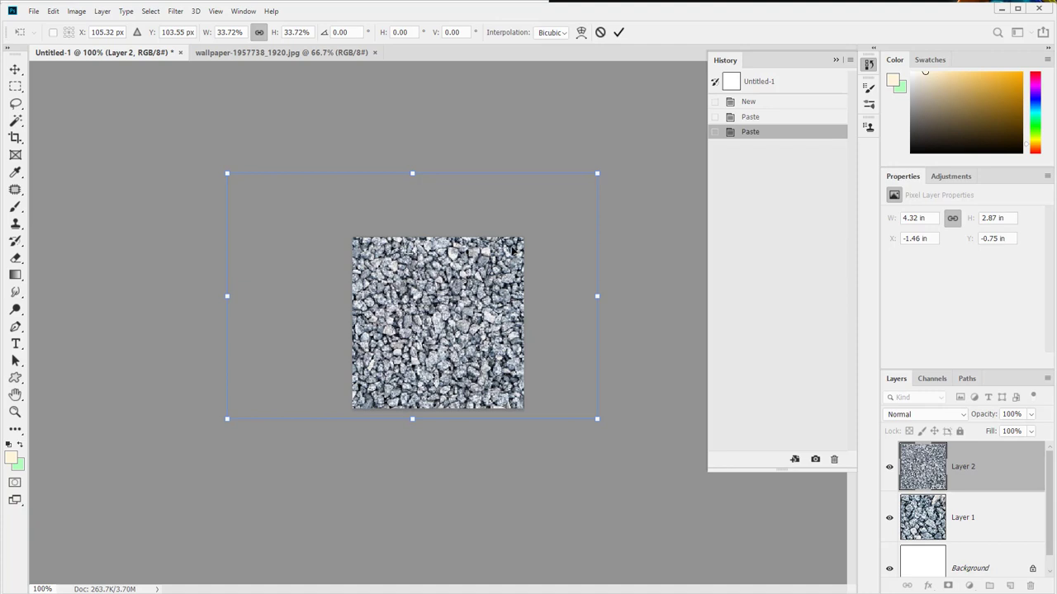
key("m")
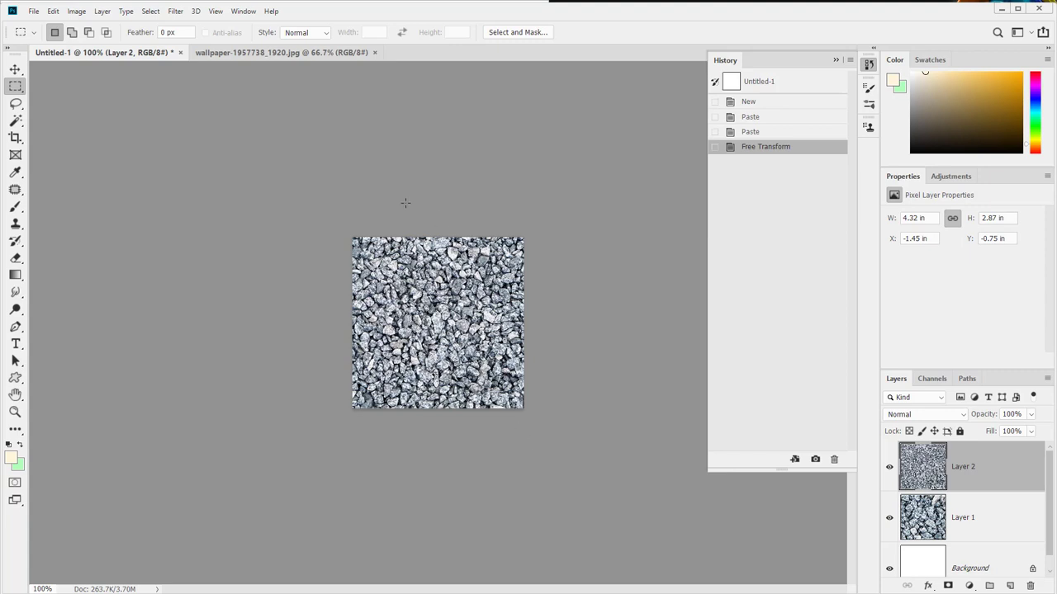
- Check Layer 2's full extent with a temporary selection, and crop the document to the canvas bounds, deleting the cropped pixels
left_click(921, 467, "ctrl")
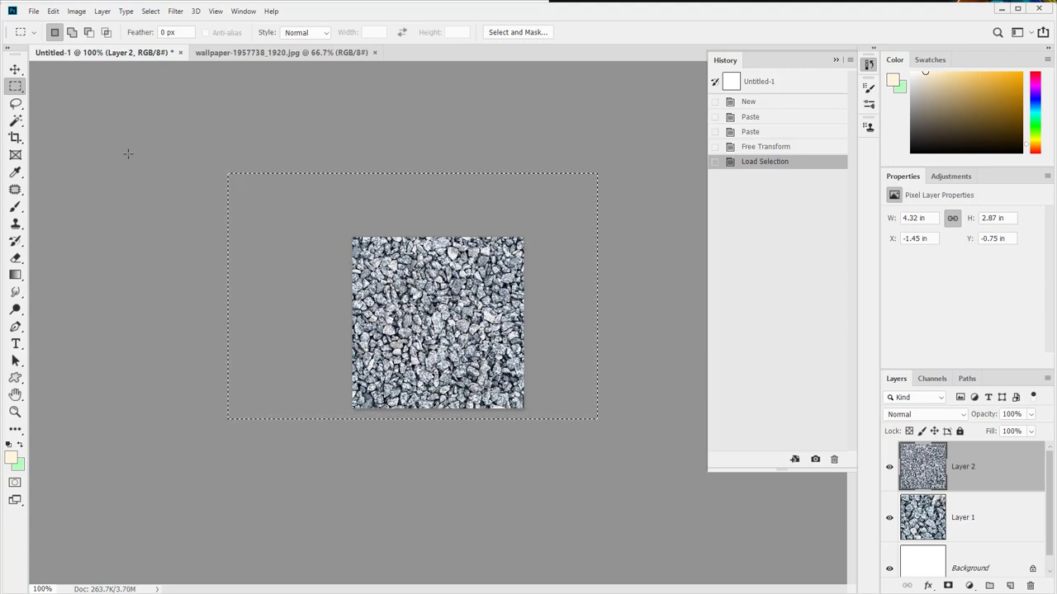
left_click(57, 155)
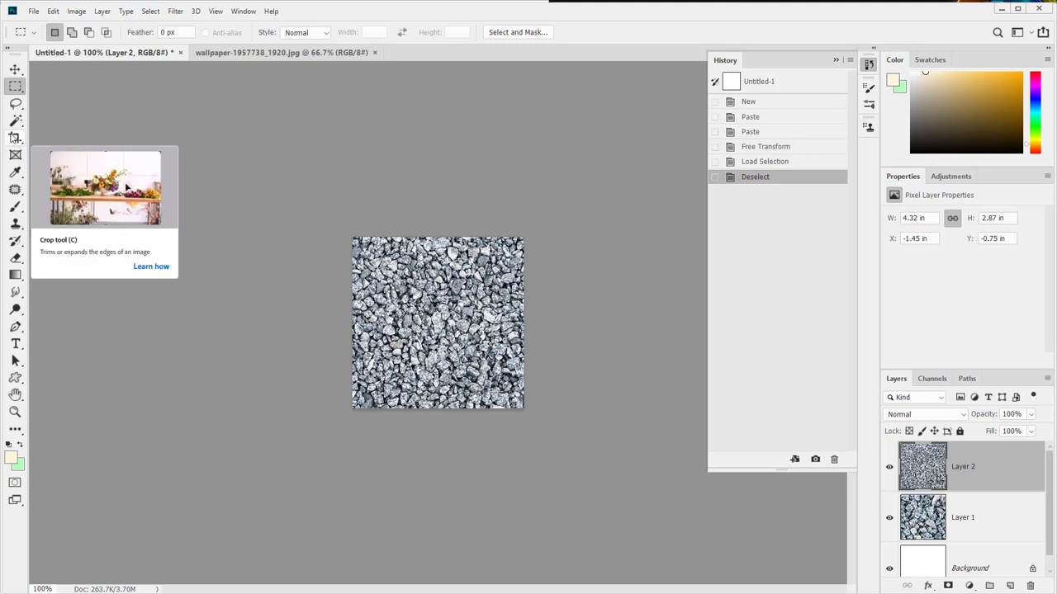
left_click(14, 137)
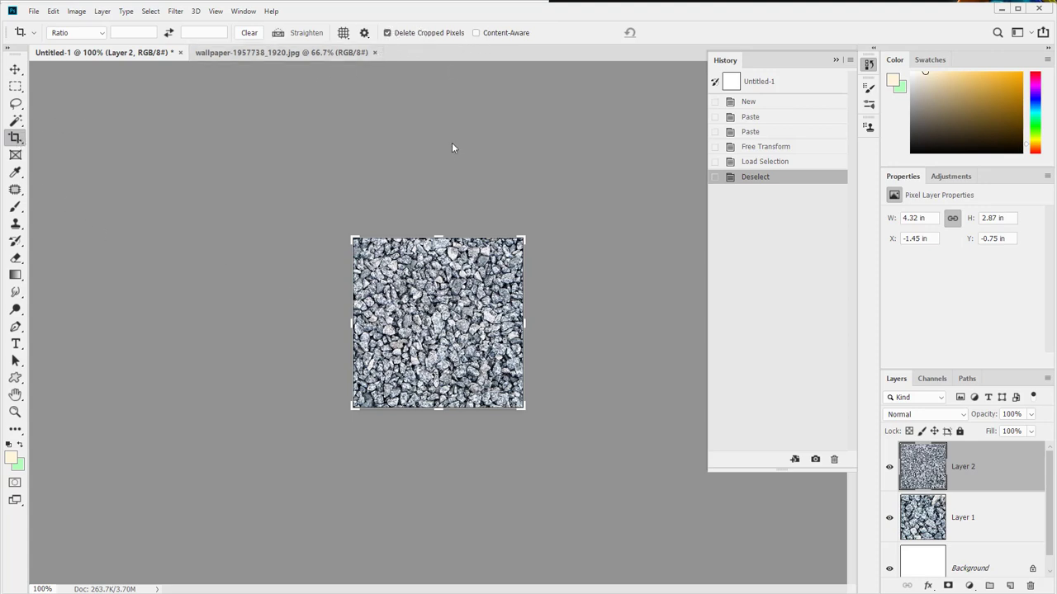
left_click(611, 182)
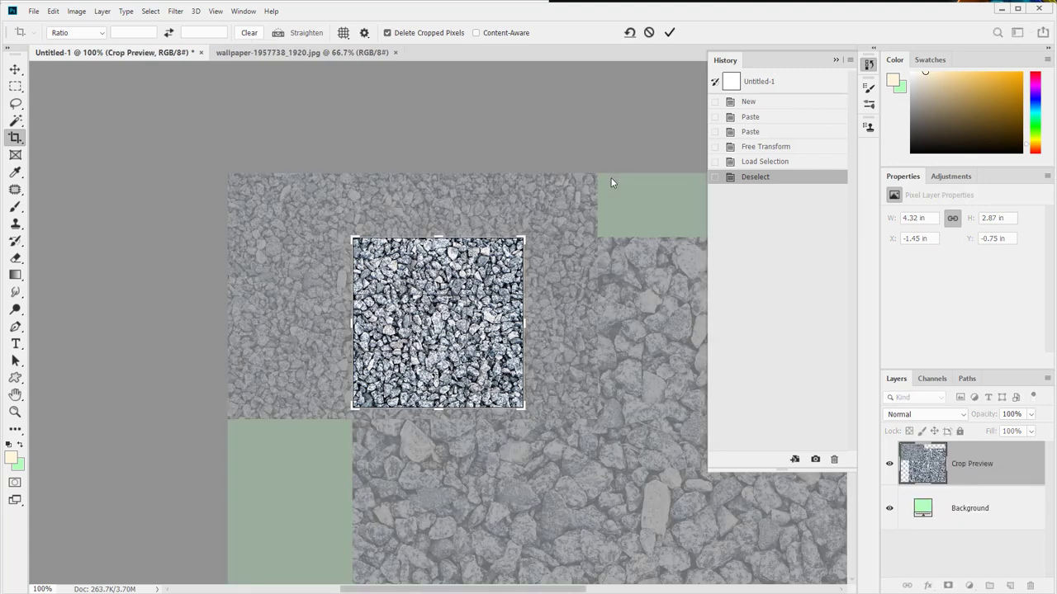
key("Return")
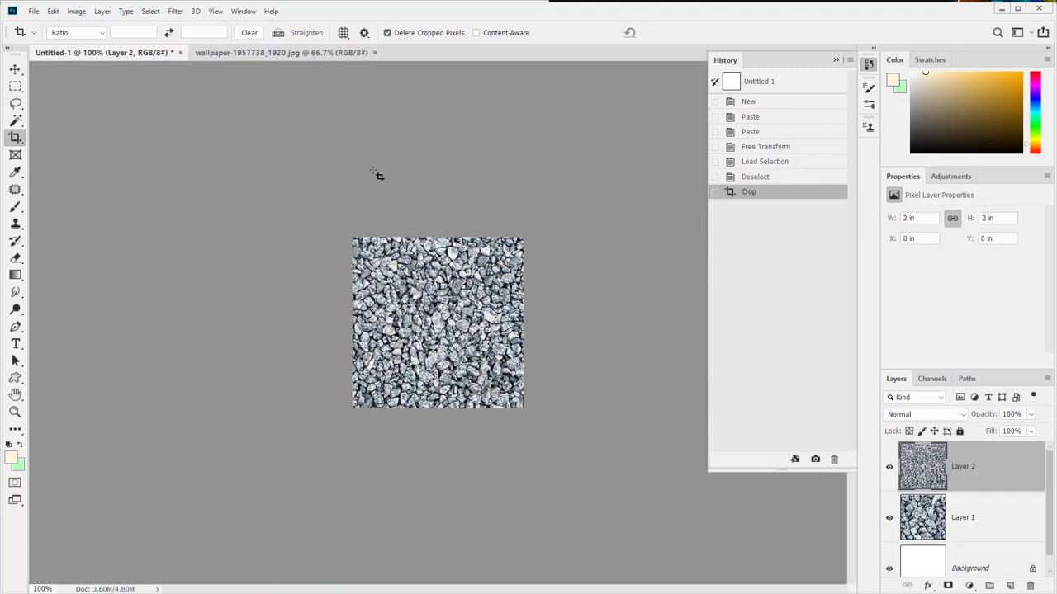
- Load Layer 2's outline as a selection to check its cropped extent, and clear the selection
left_click(925, 482, "ctrl")
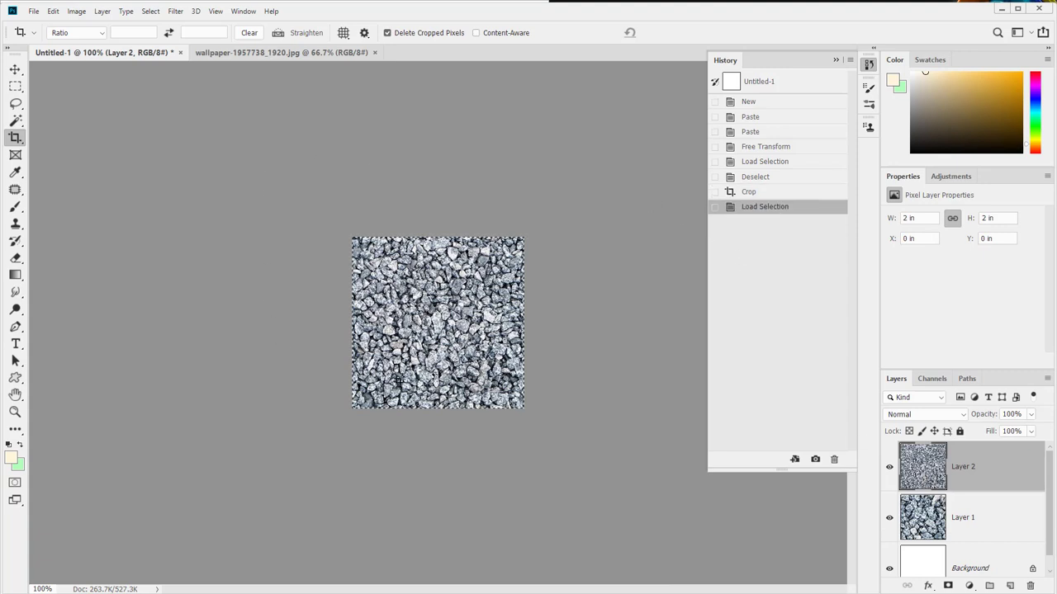
key("ctrl")
key("ctrl+d")
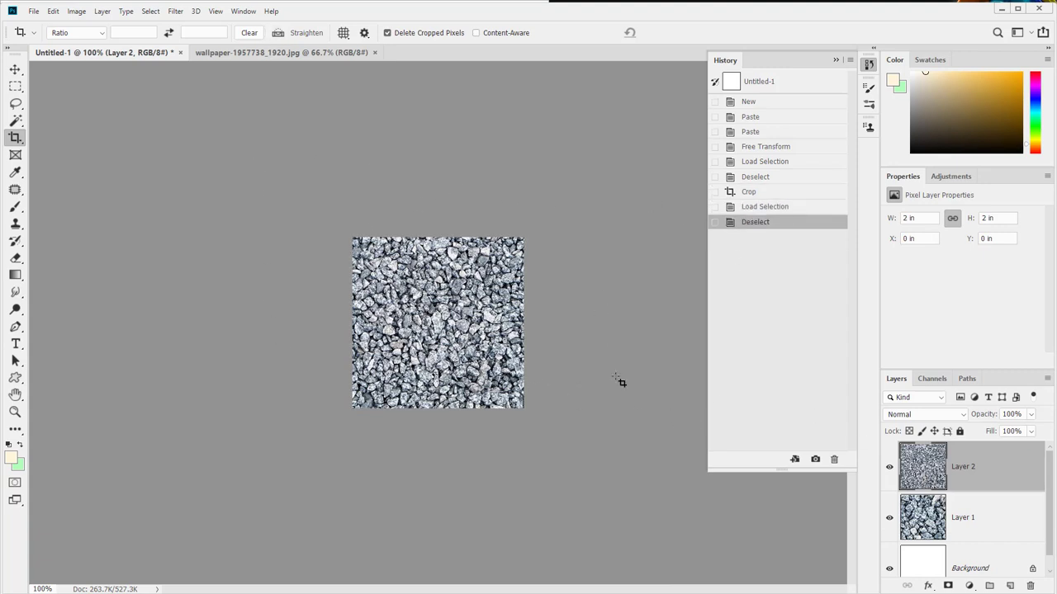
- Toggle the gravel layers' visibility to view each one separately, leaving Layer 2 hidden and Layer 1 shown
left_click(890, 517)
key("v")
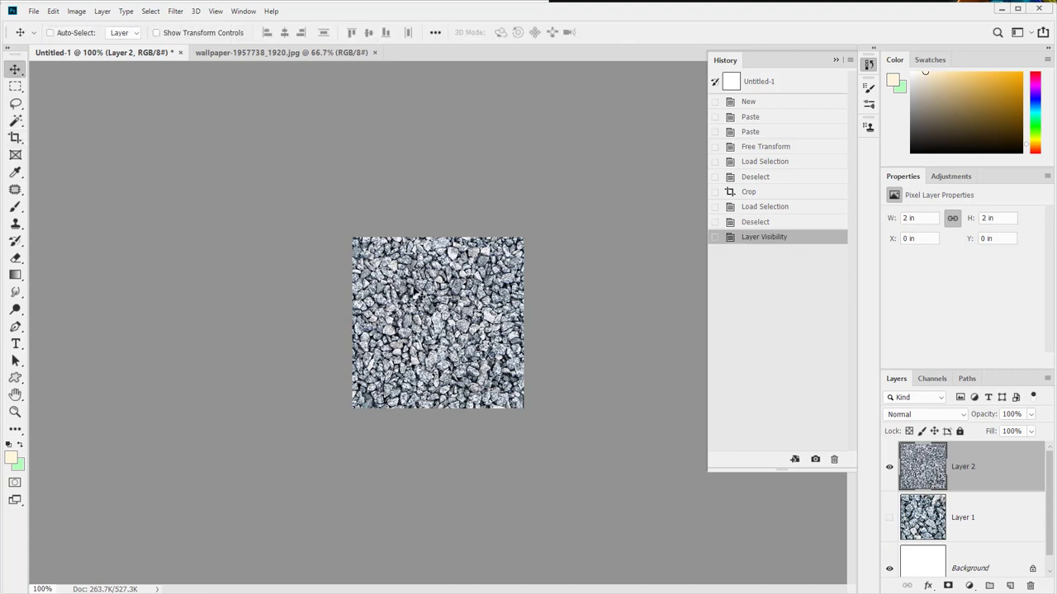
mouse_move(413, 296)
left_mouse_down()
mouse_move(470, 339)
mouse_move(370, 266)
mouse_move(430, 308)
mouse_move(412, 297)
left_mouse_up()
left_click(890, 466)
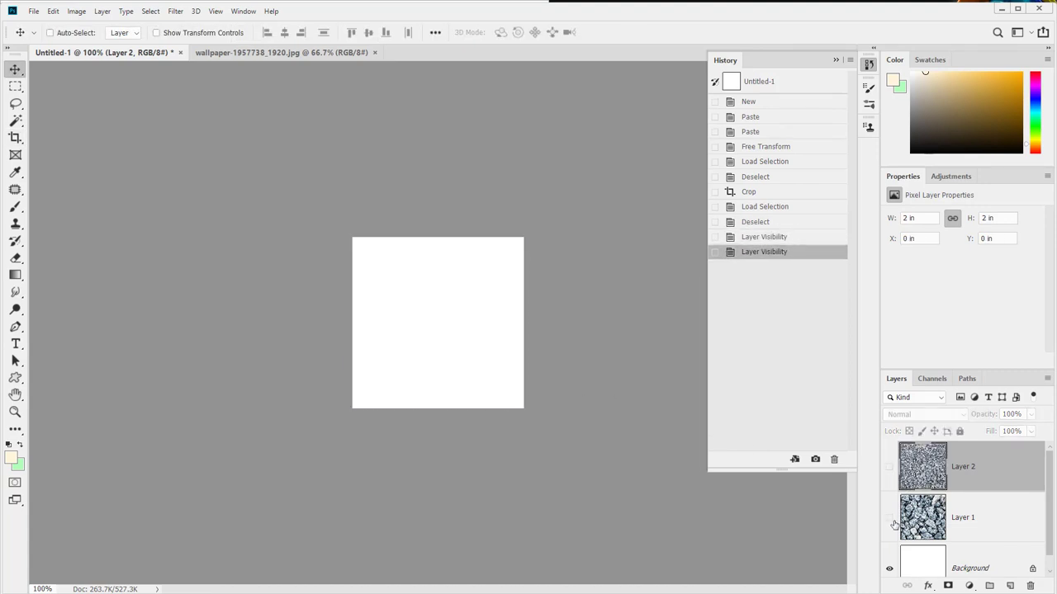
left_click(889, 517)
- Try moving the hidden Layer 2 about 0.47 in right and 0.45 in down, and undo the move
left_click_drag(444, 328, 482, 366)
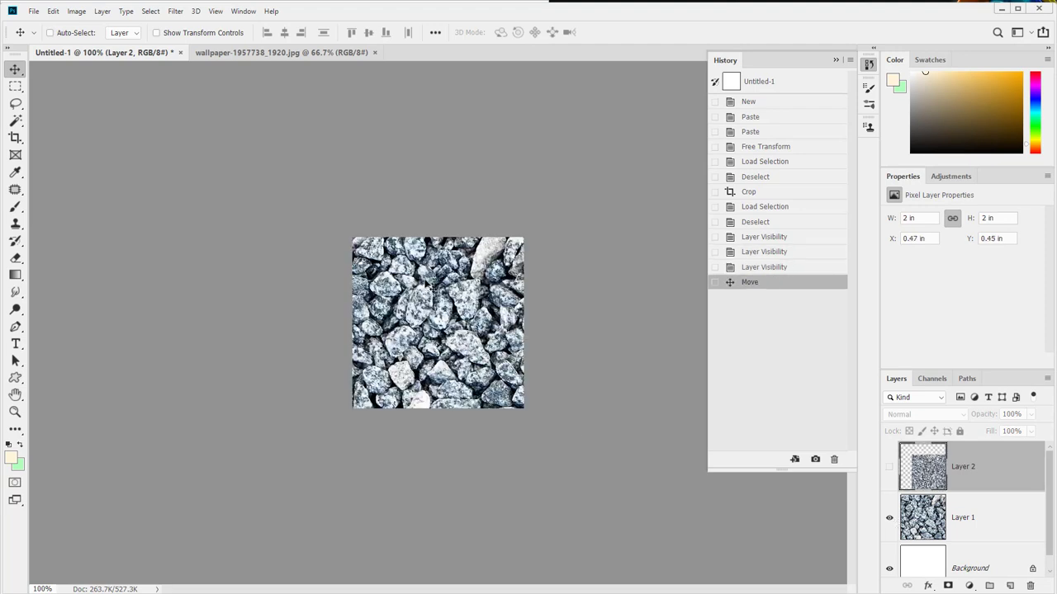
left_click_drag(443, 290, 458, 309)
key("ctrl+z")
key("ctrl+shift+z")
key("ctrl+z")
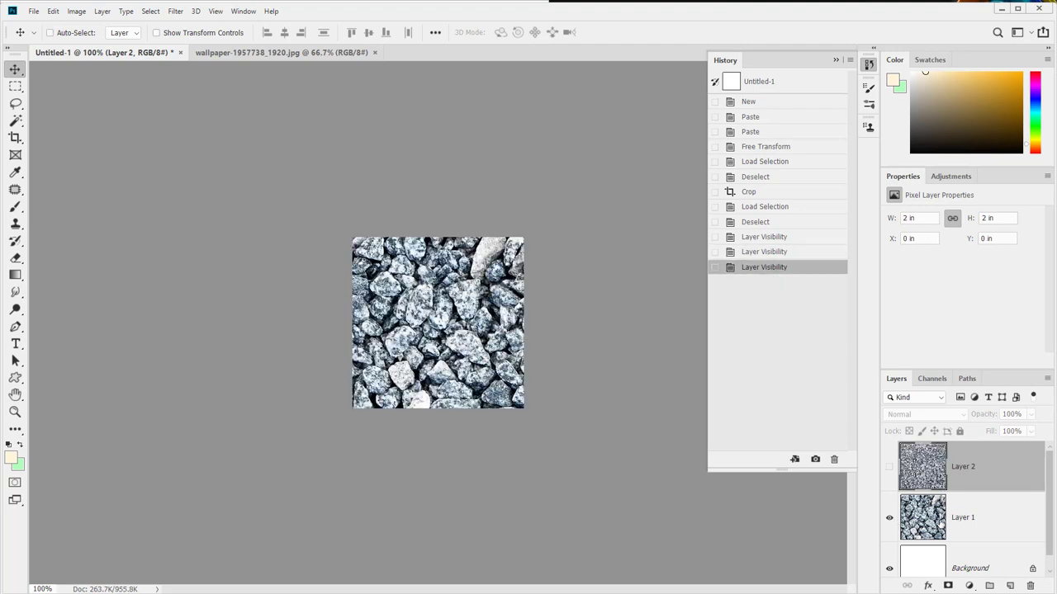
- Move Layer 1 about 0.36 in right and 0.45 in down to check its cropped edges, and revert the move
left_click(960, 521)
left_click_drag(421, 346, 460, 340)
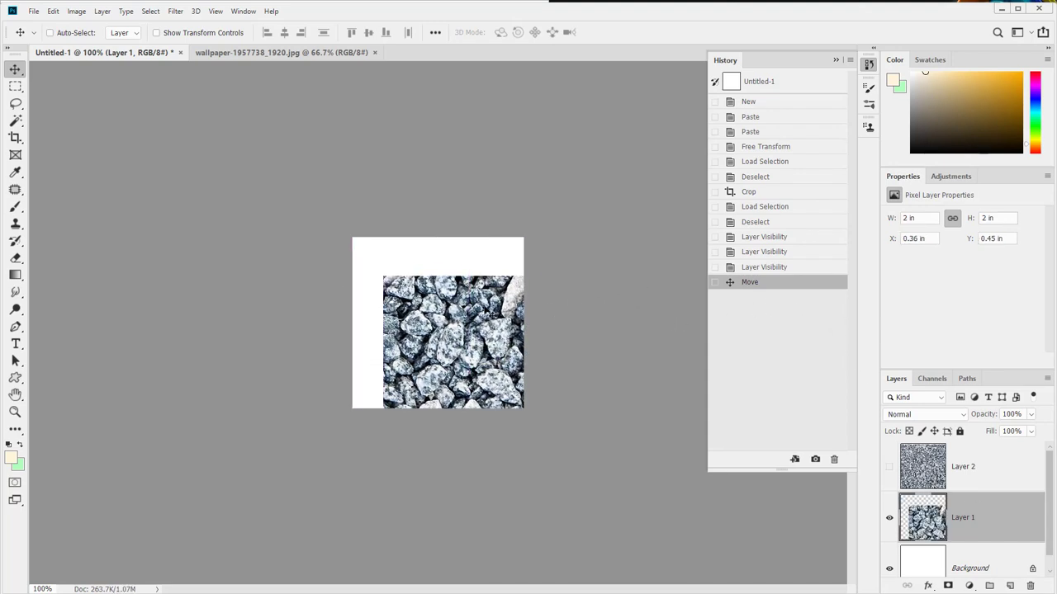
left_click(776, 266)
- Delete Layer 1 with the large stones and make Layer 2 visible again
left_click_drag(962, 512, 1030, 585)
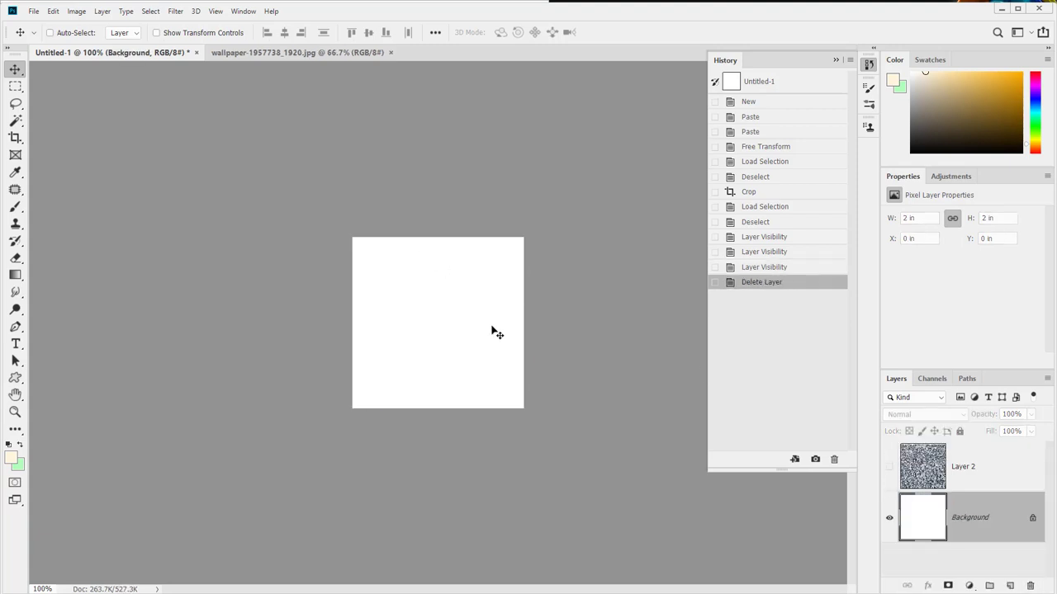
left_click(890, 467)
- Duplicate the gravel Layer 2 and hide the original below the copy
key("z")
left_click_drag(449, 277, 481, 334)
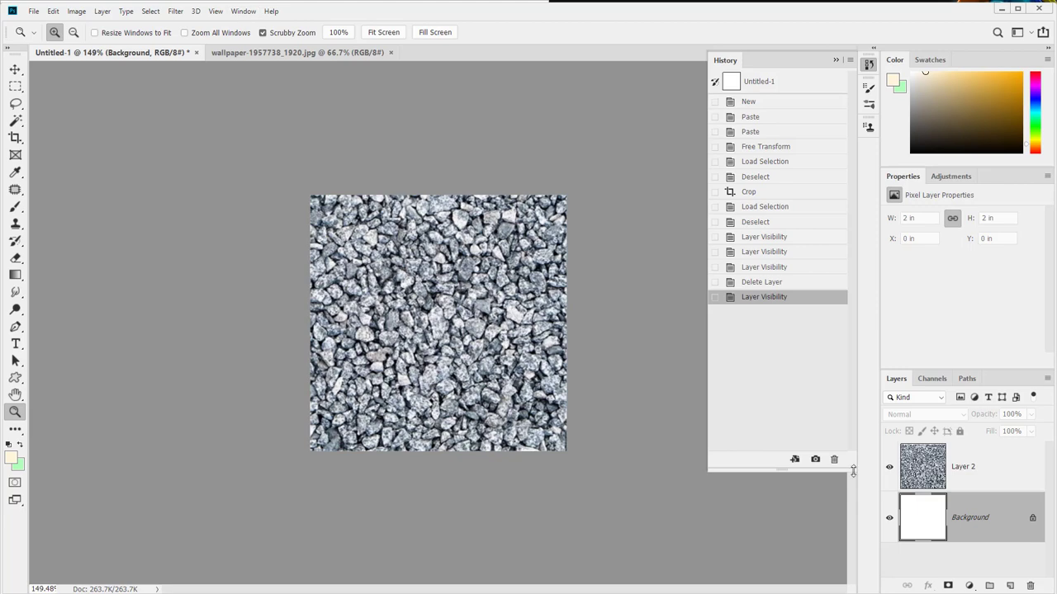
left_click_drag(926, 470, 1011, 583)
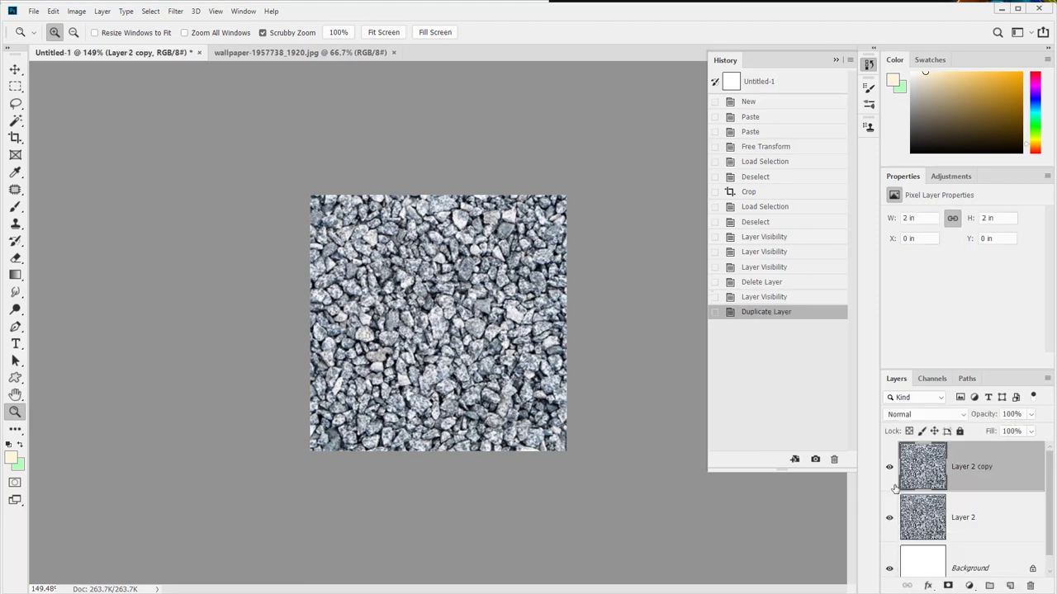
left_click(890, 517)
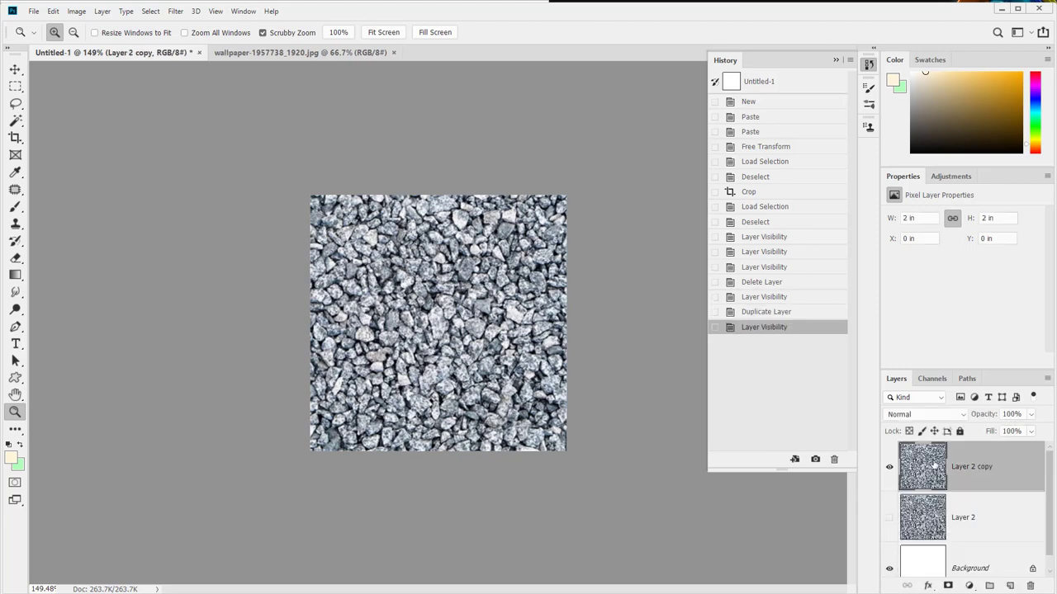
- Apply the Offset filter to Layer 2 copy with wrap-around, shifting it 189 pixels right and also some distance down
left_click(215, 12)
mouse_move(175, 11)
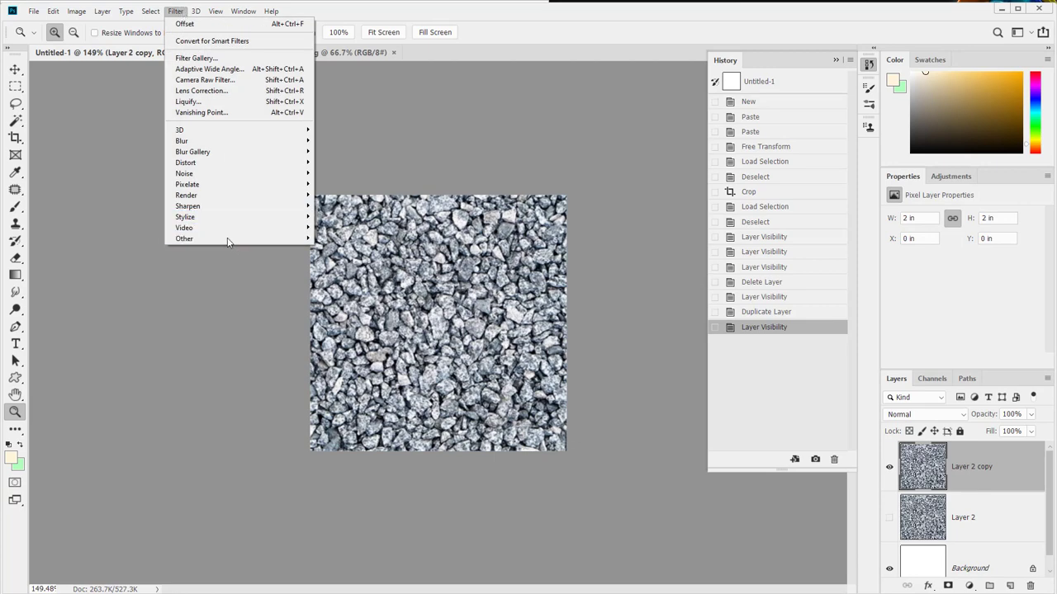
mouse_move(248, 239)
left_click(331, 294)
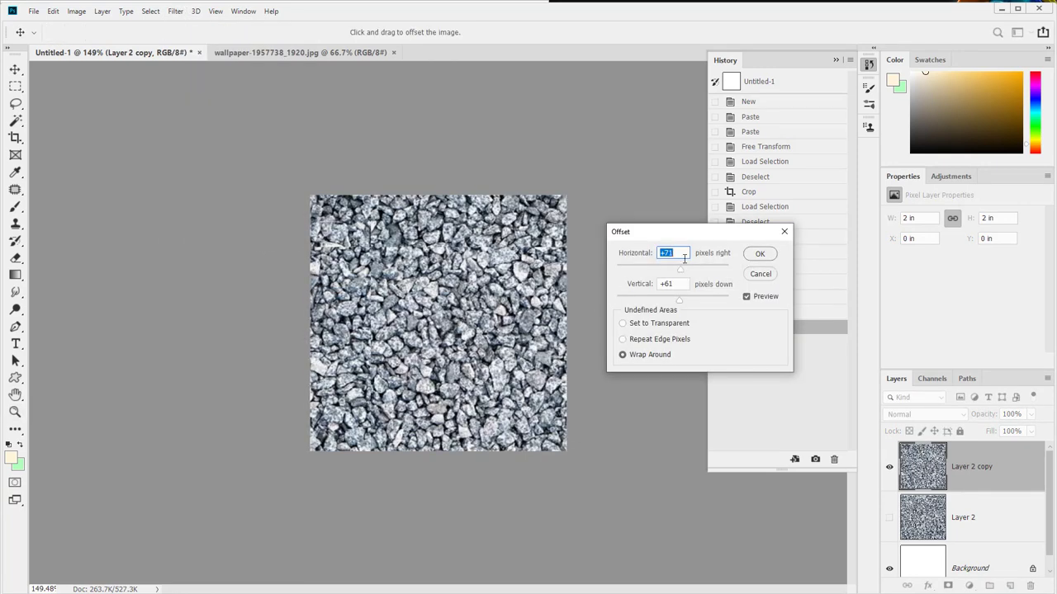
type("0")
key("Tab")
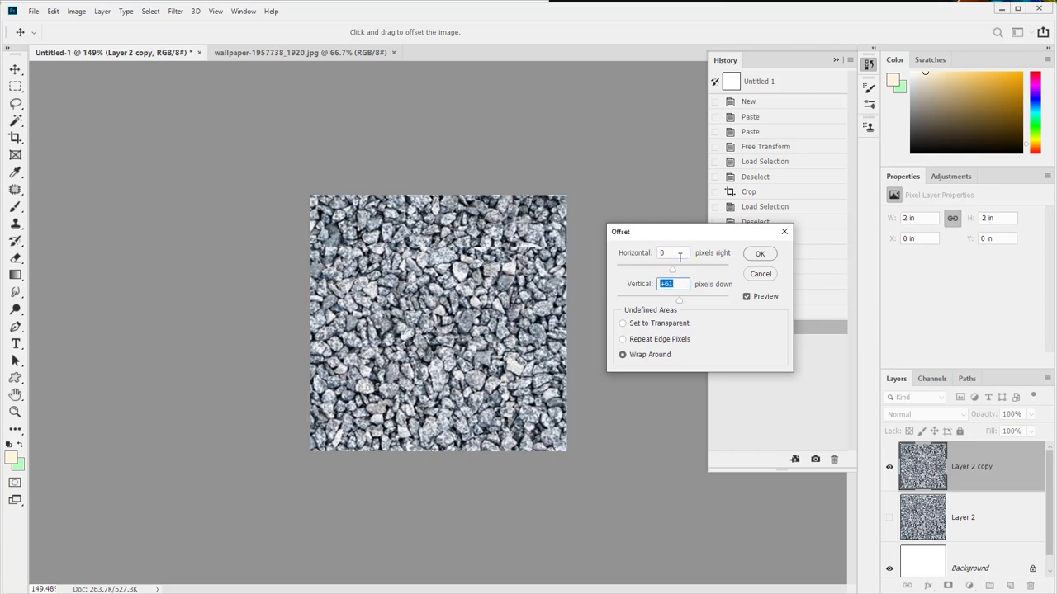
type("0")
left_click_drag(674, 271, 688, 273)
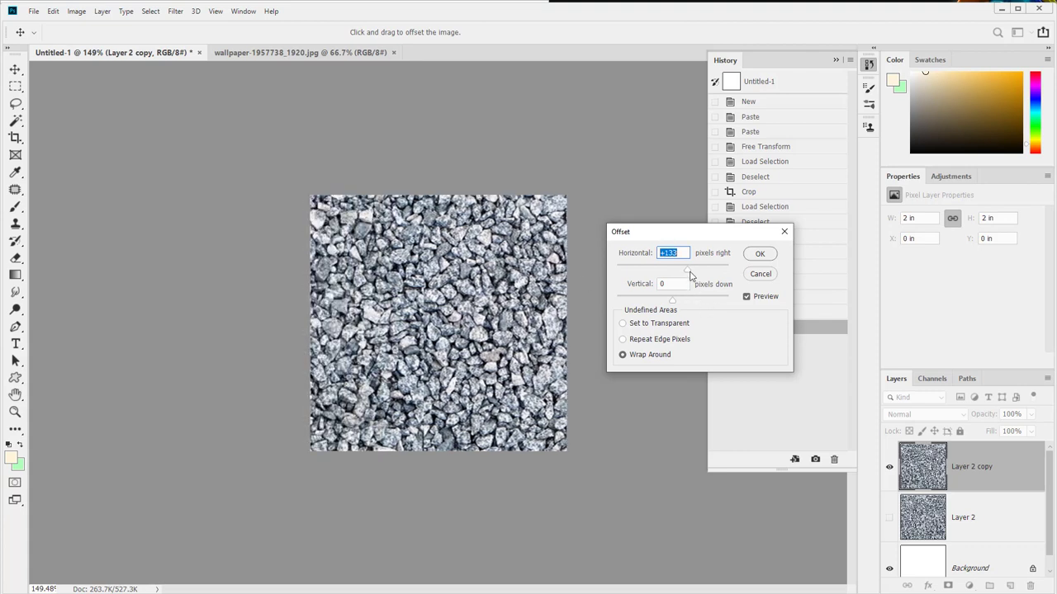
left_click_drag(691, 276, 694, 272)
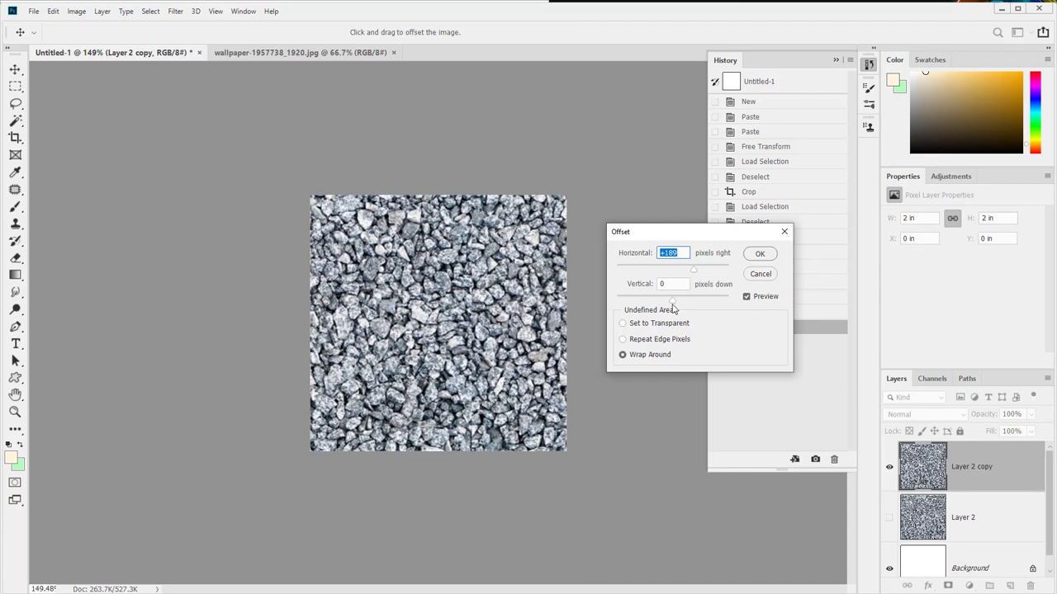
left_click_drag(675, 304, 690, 307)
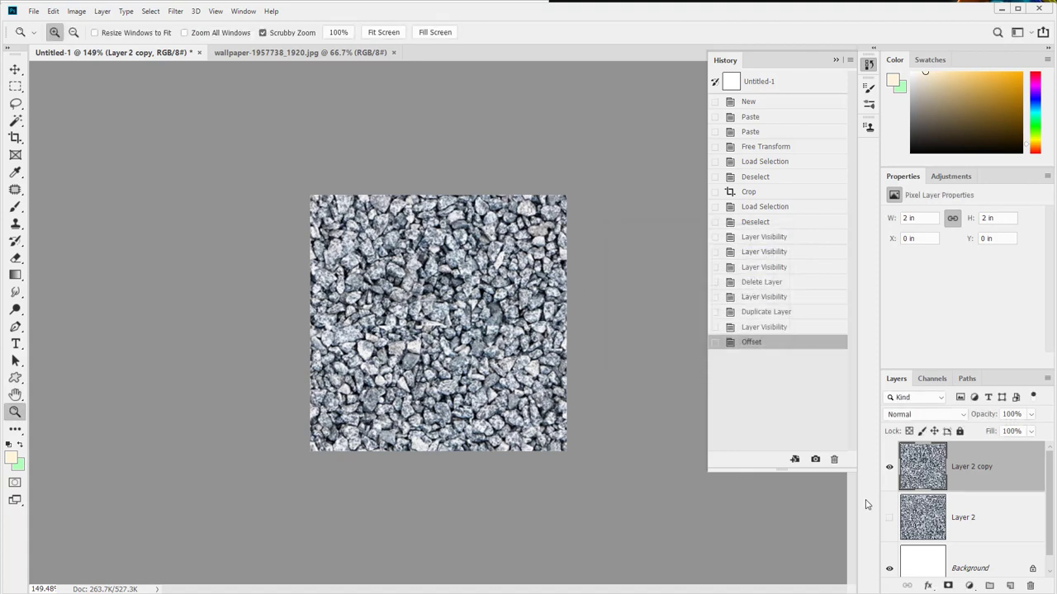
- Show Layer 2, hide the offset copy, and save the document as "Pebble texture" in Photoshop format in the Patterns folder
left_click(889, 518)
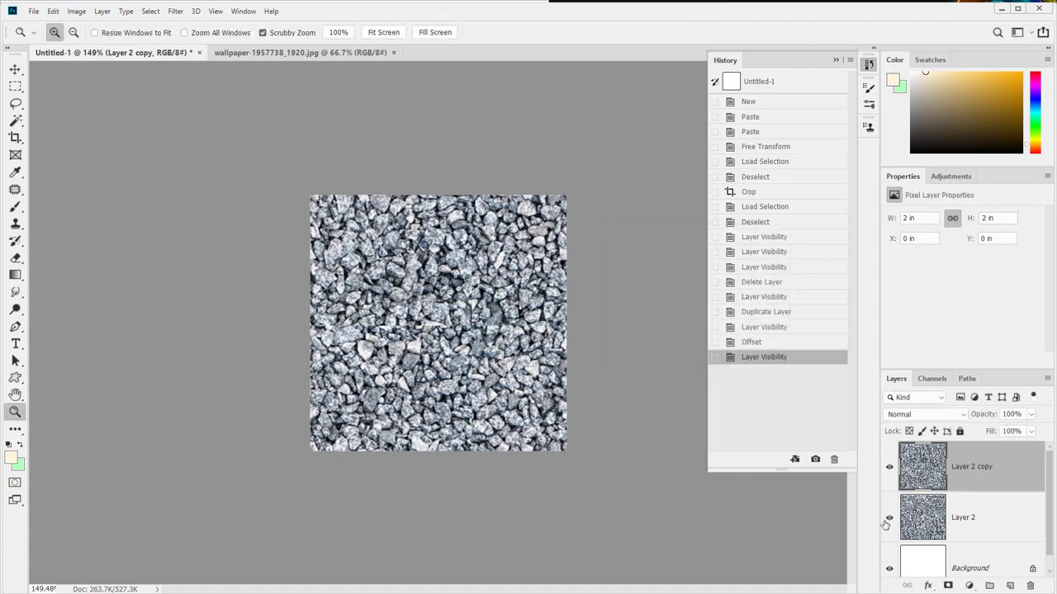
left_click(889, 466)
key("ctrl+s")
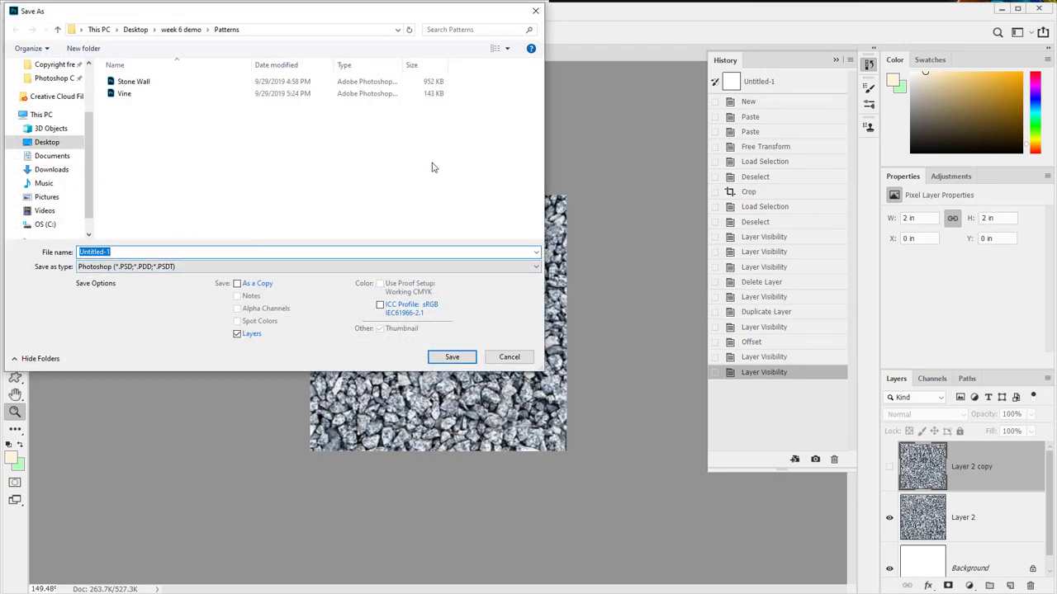
type("Stone te")
key("BackSpace")
key("BackSpace")
key("BackSpace")
key("BackSpace")
key("BackSpace")
key("BackSpace")
key("BackSpace")
key("Return")
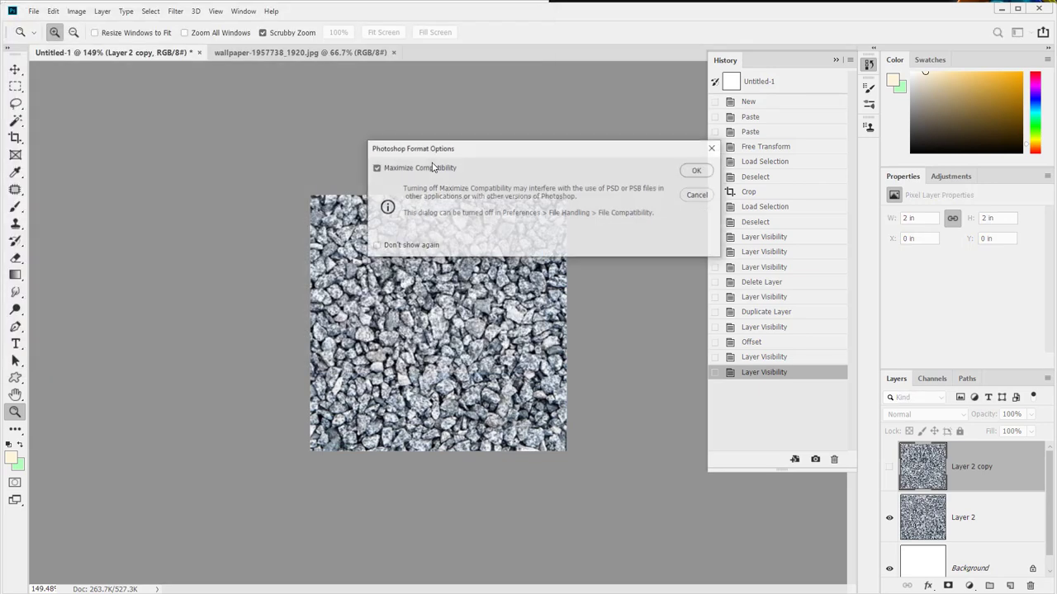
key("Return")
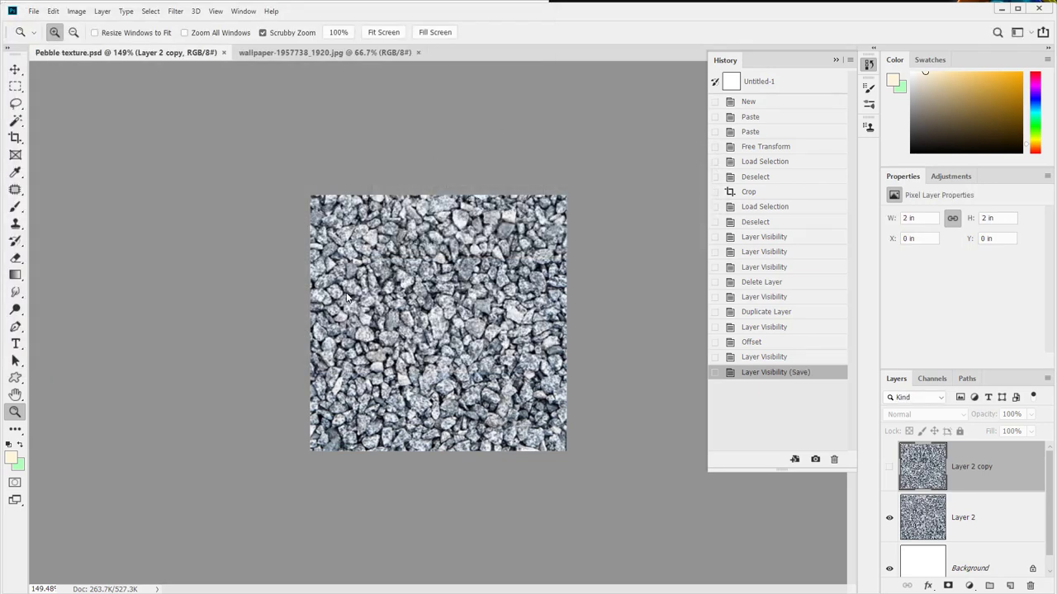
- Select the whole canvas to outline the tile, and switch visibility from Layer 2 to the offset Layer 2 copy
left_click_drag(405, 285, 449, 277)
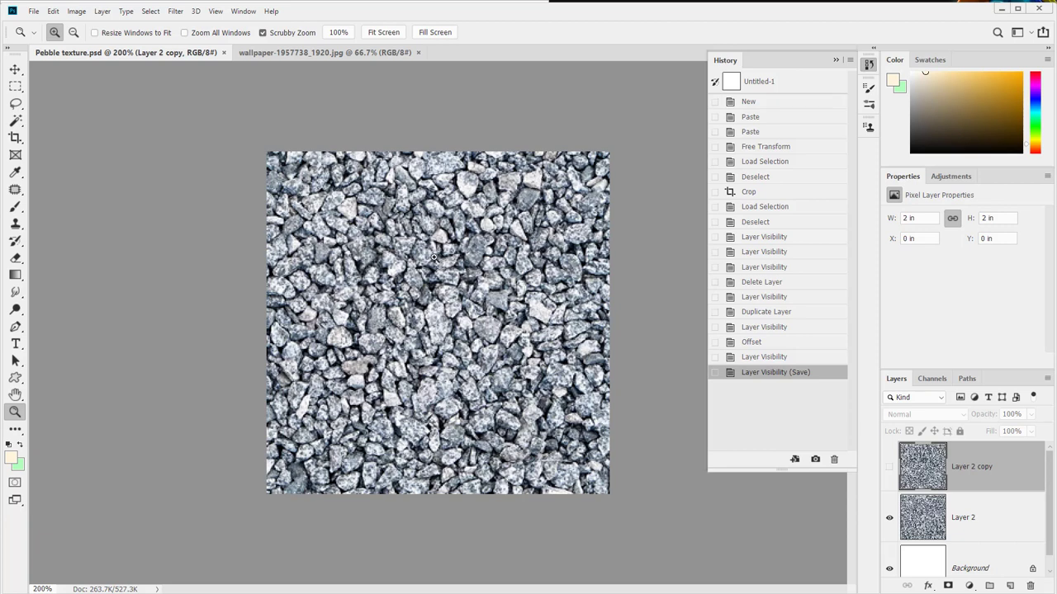
key("ctrl+a")
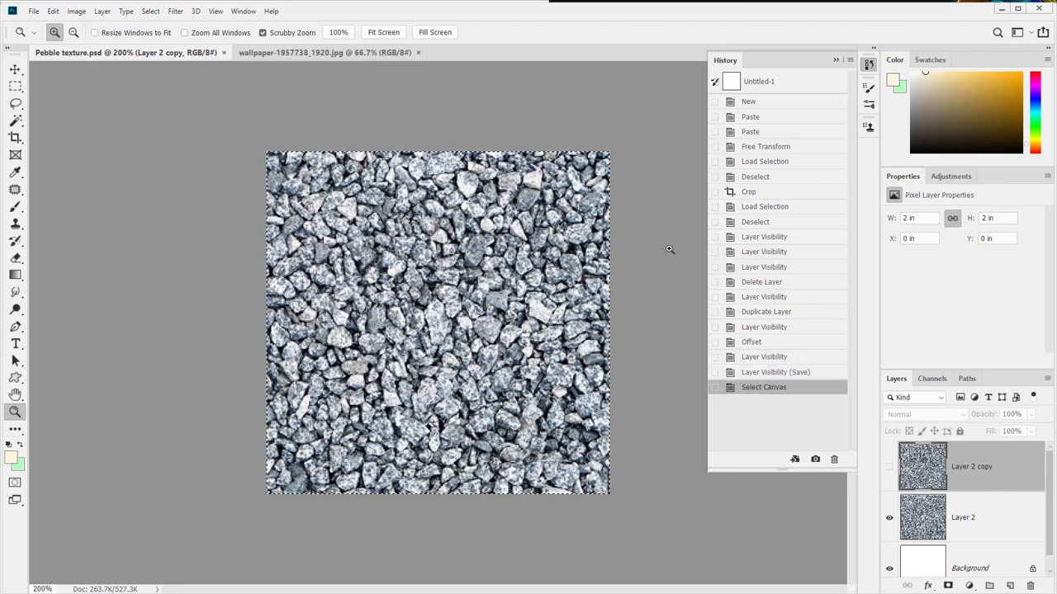
left_click(888, 469)
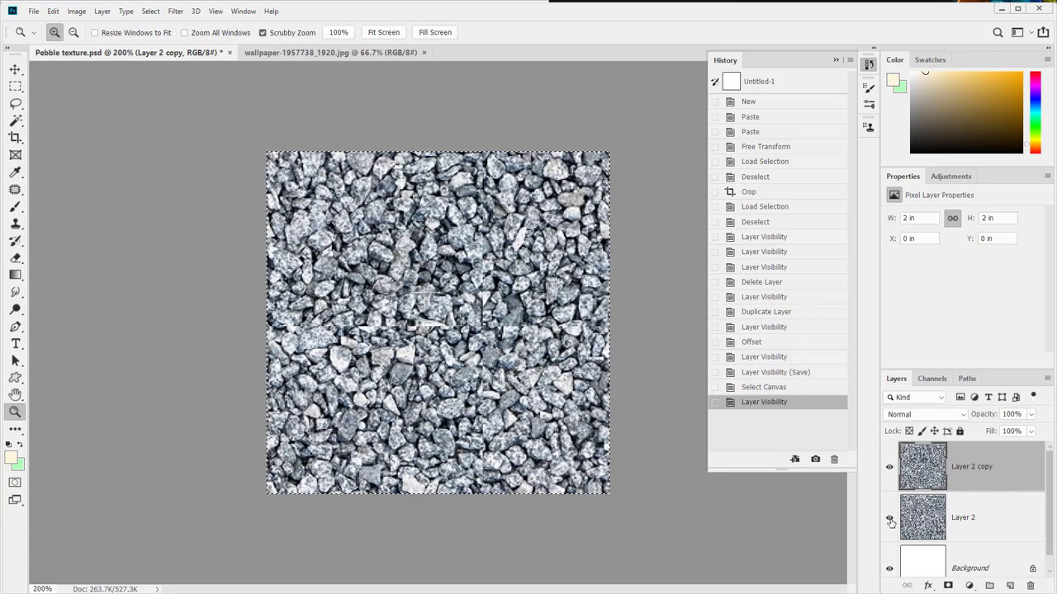
left_click(889, 519)
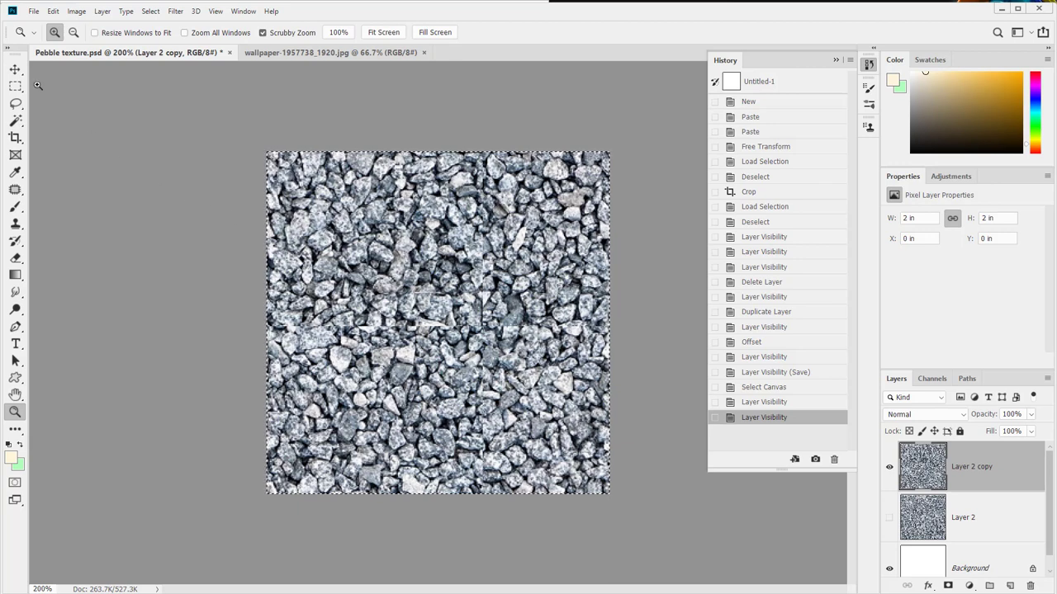
- Clear the canvas selection and duplicate the offset Layer 2 copy as a separate layer
key("l")
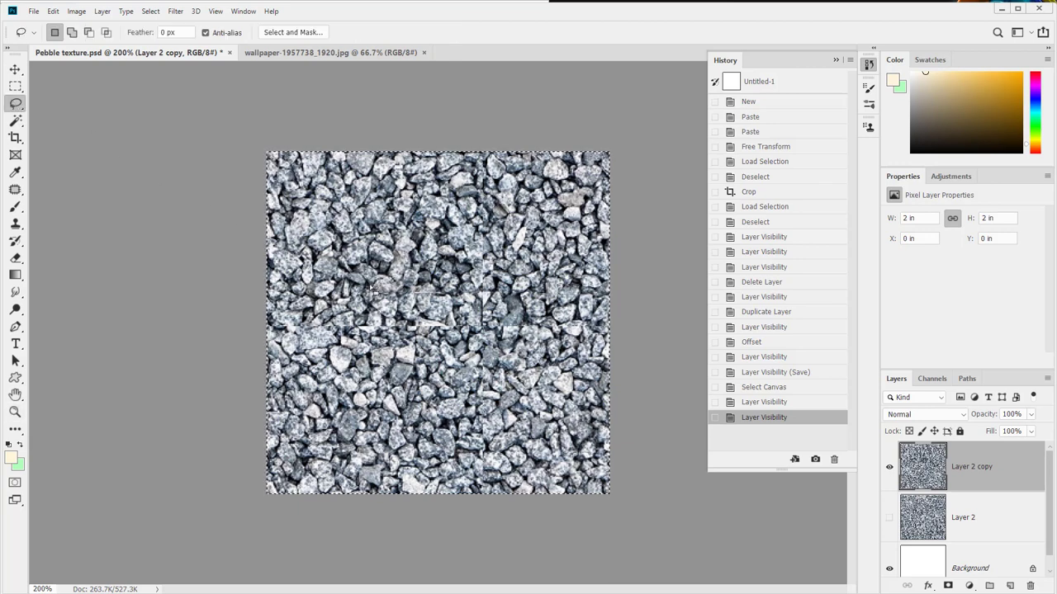
left_click_drag(395, 273, 388, 260)
key("ctrl+z")
key("ctrl+d")
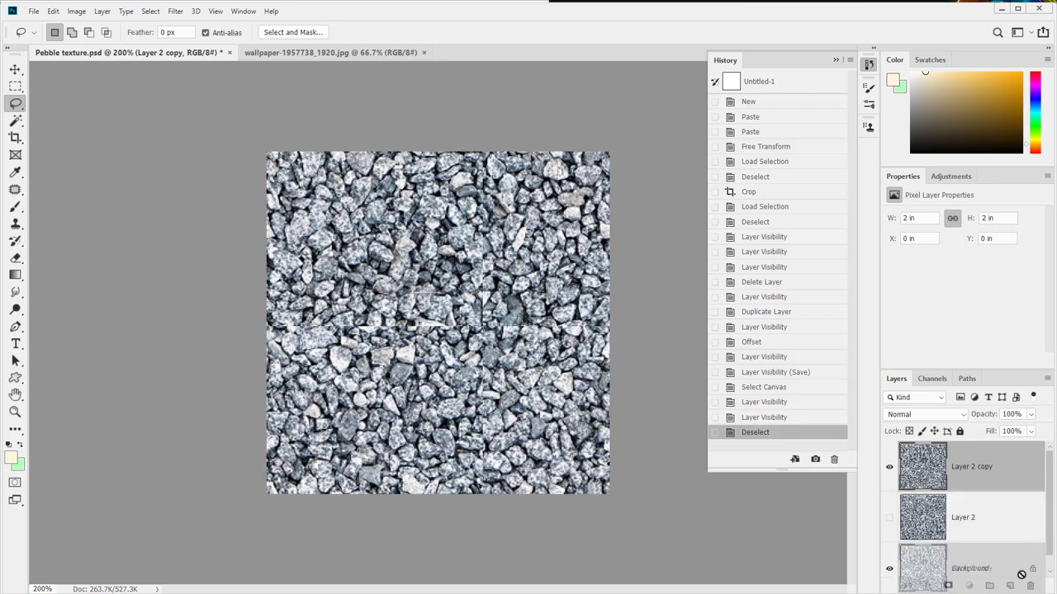
left_click_drag(978, 591, 1009, 585)
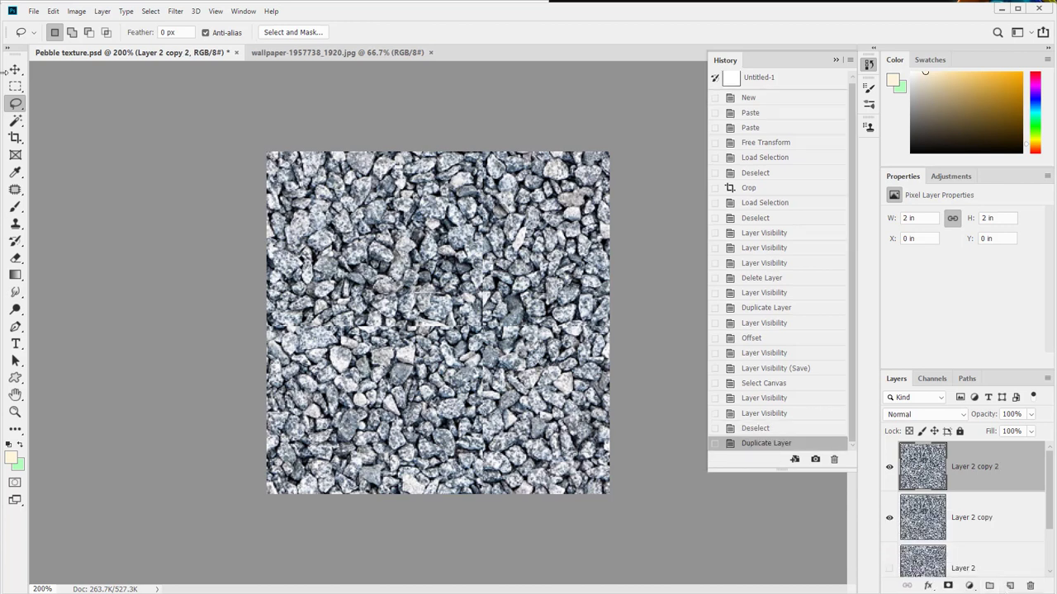
- Patch the horizontal and vertical seams through the tile's centre with clean gravel, using the Patch tool in Source mode
left_click(15, 189)
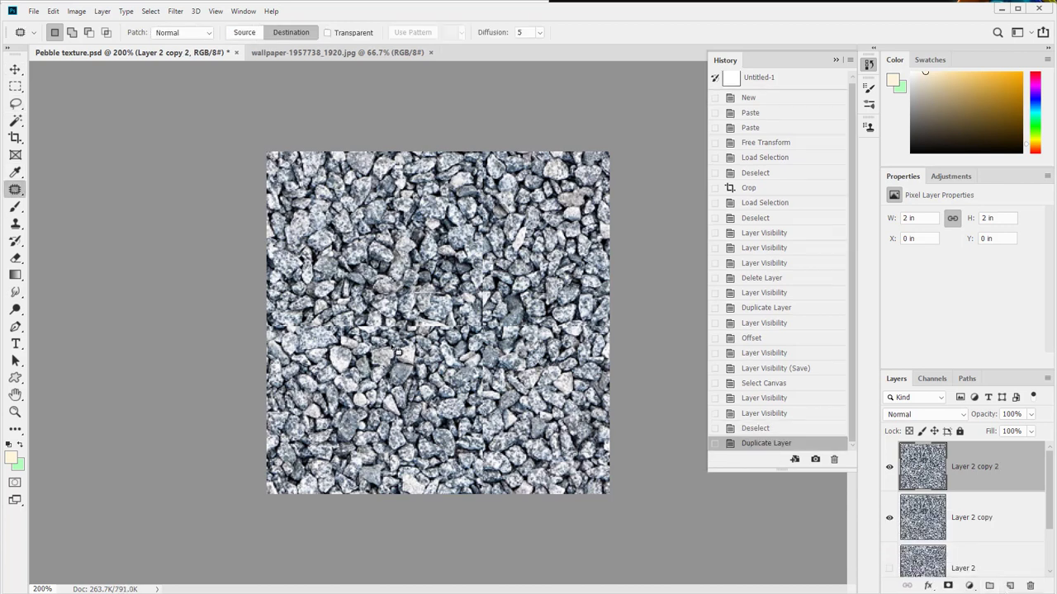
mouse_move(405, 339)
left_mouse_down()
mouse_move(305, 332)
mouse_move(375, 312)
mouse_move(410, 314)
mouse_move(423, 332)
mouse_move(469, 330)
mouse_move(436, 348)
mouse_move(364, 342)
left_mouse_up()
key("ctrl+d")
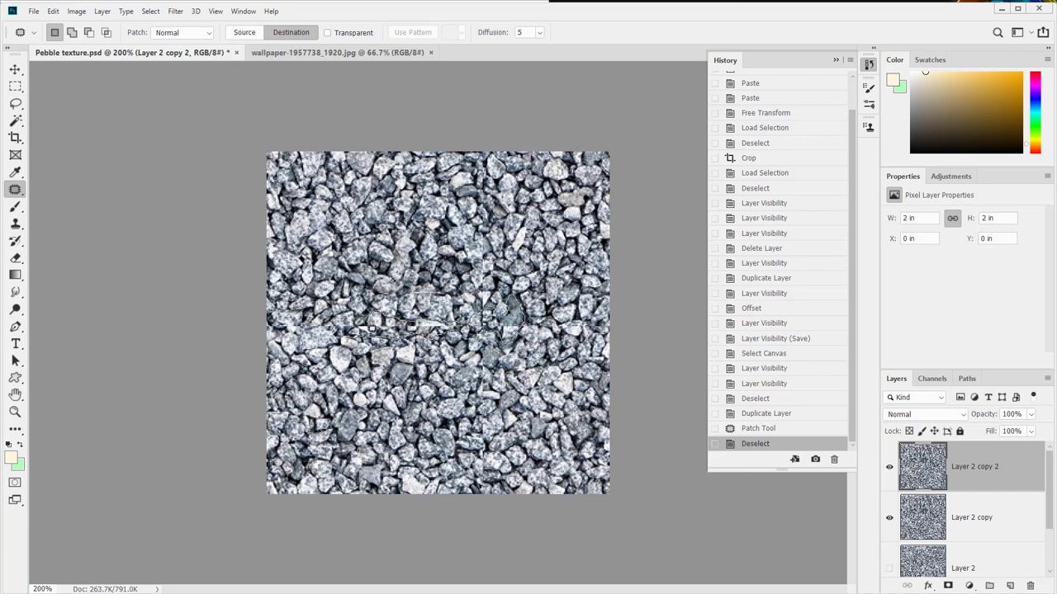
left_click_drag(356, 320, 315, 331)
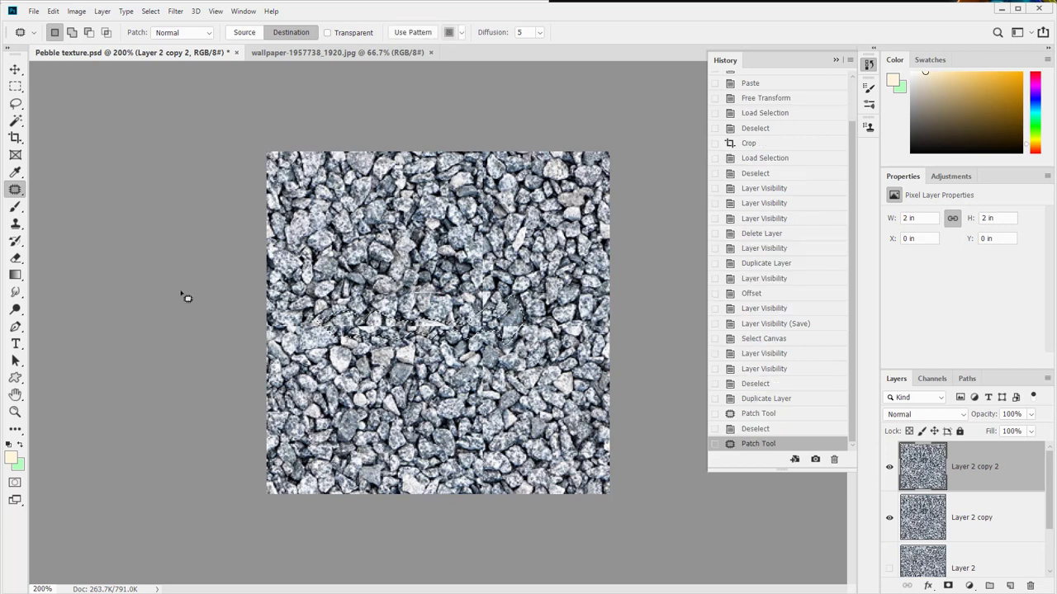
left_click(244, 32)
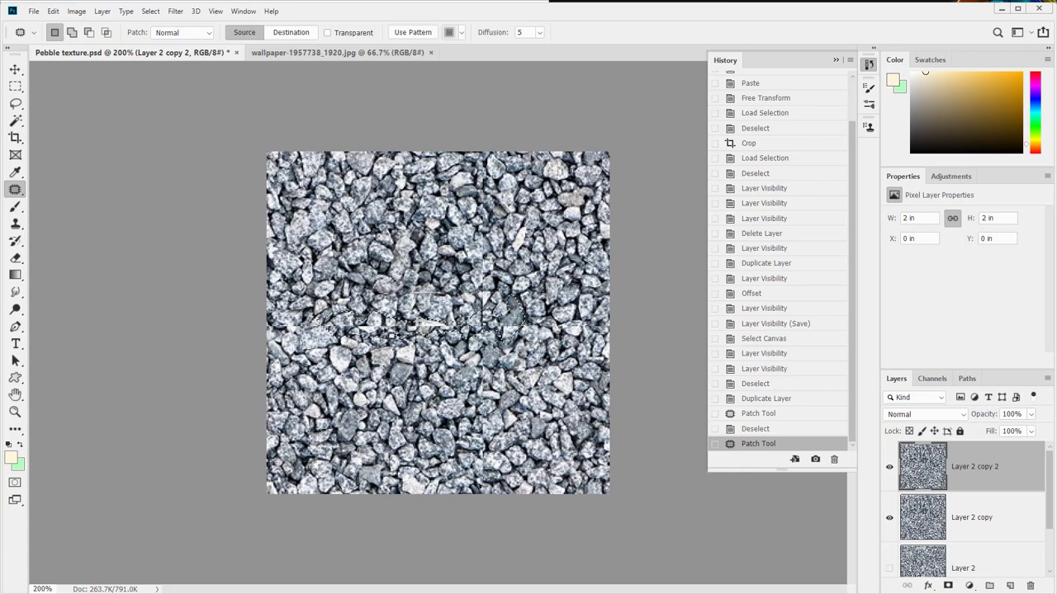
left_click_drag(406, 329, 432, 410)
left_click(432, 241)
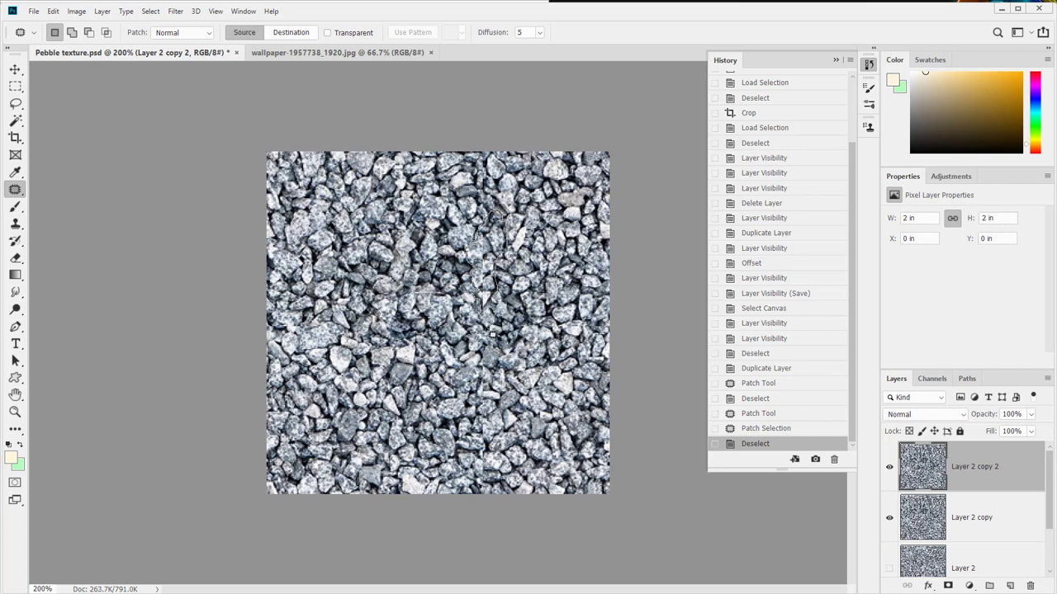
mouse_move(491, 333)
left_mouse_down()
mouse_move(495, 285)
mouse_move(451, 426)
mouse_move(438, 363)
left_mouse_up()
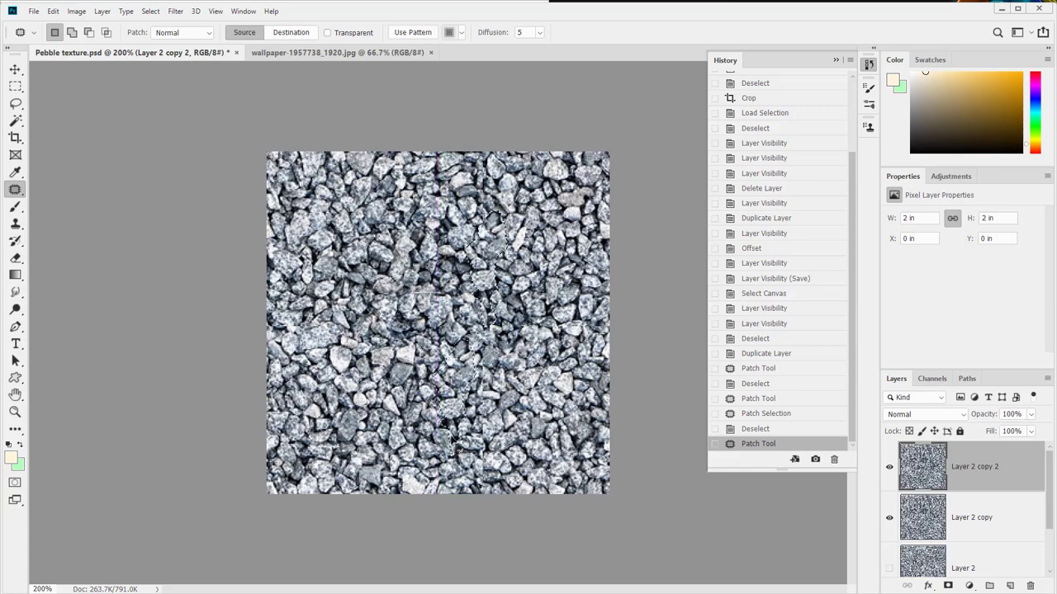
key("ctrl+d")
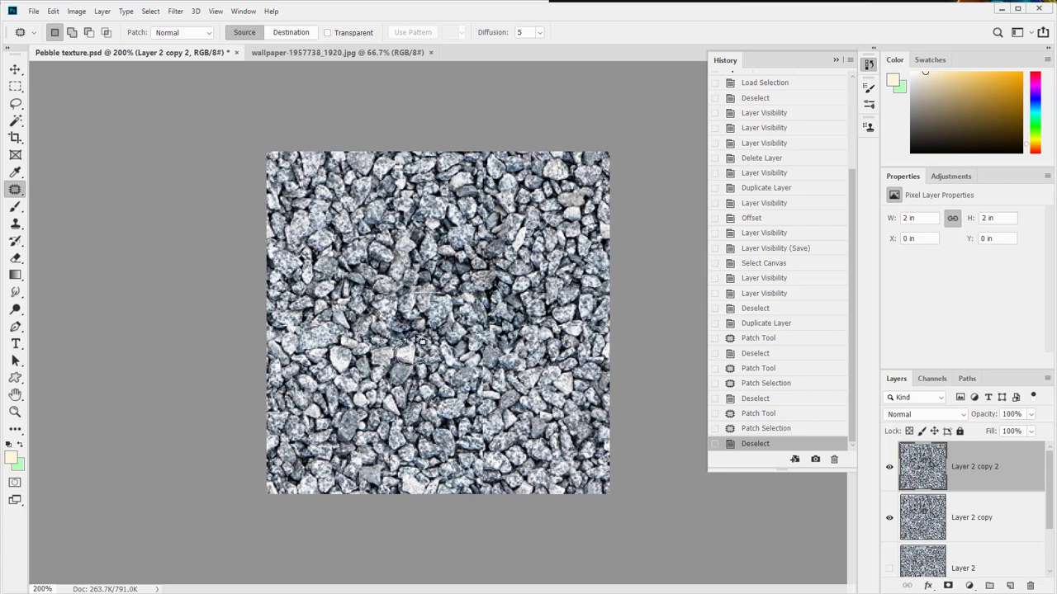
- Outline the cut-off bright stone just below the horizontal seam, try patching it with other gravel, and undo the patch
mouse_move(421, 341)
left_mouse_down()
mouse_move(437, 363)
mouse_move(422, 342)
left_mouse_up()
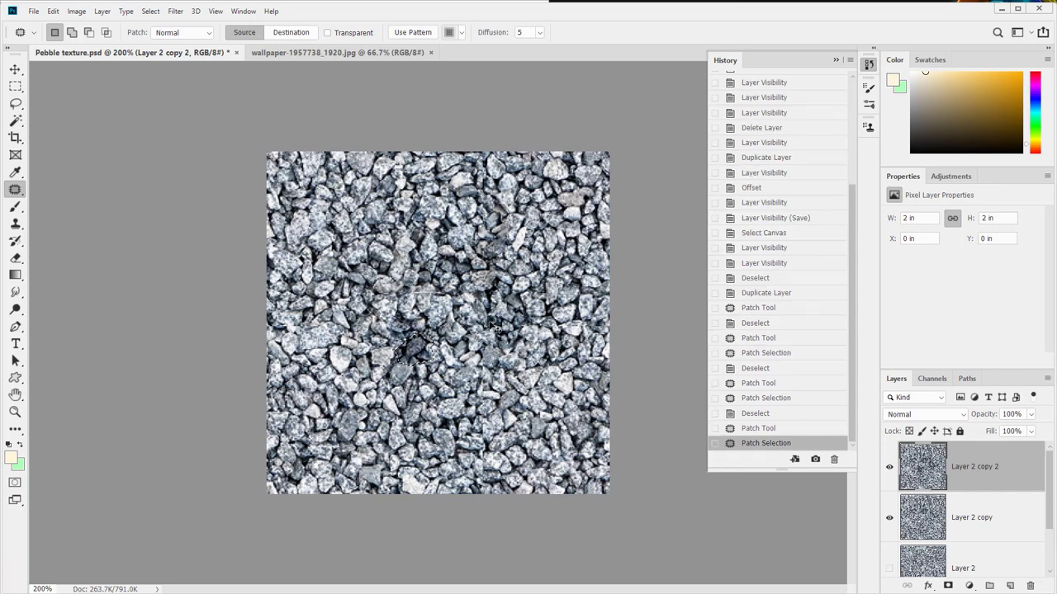
left_click_drag(422, 310, 339, 221)
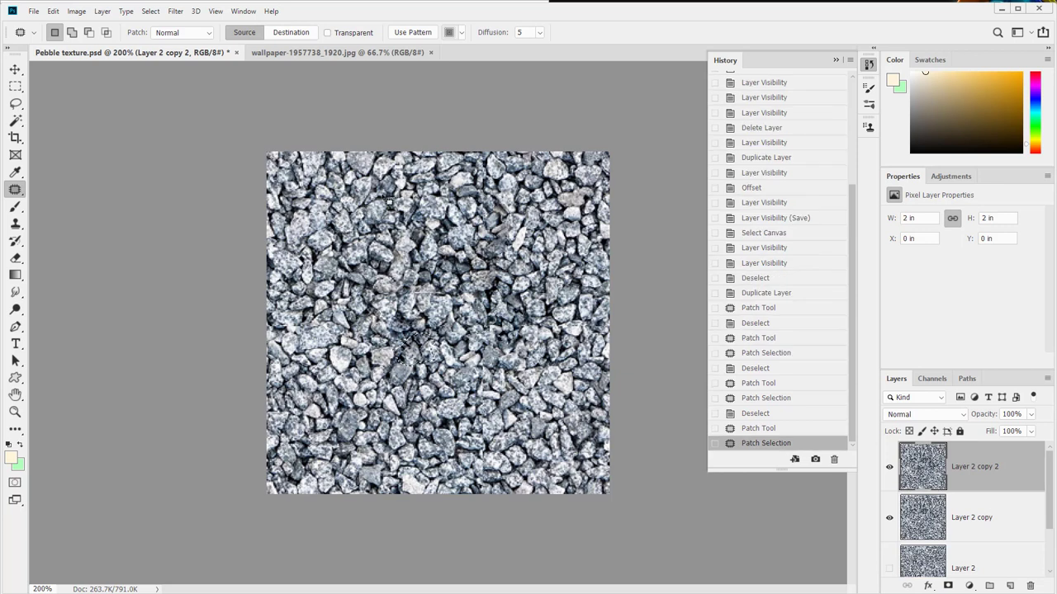
key("ctrl+d")
key("ctrl+z")
key("ctrl+d")
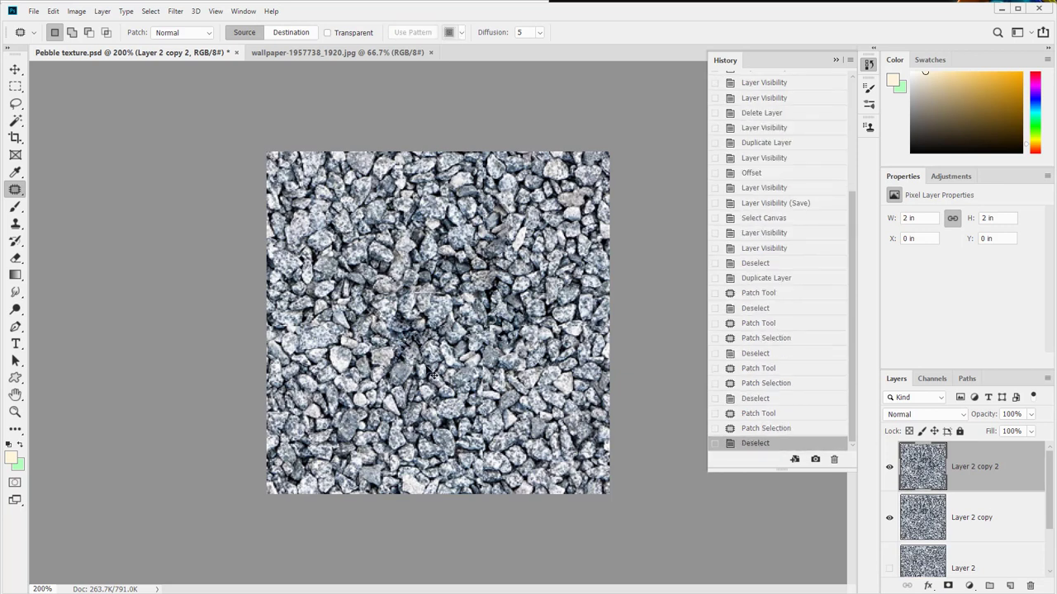
key("ctrl+z")
key("ctrl+z")
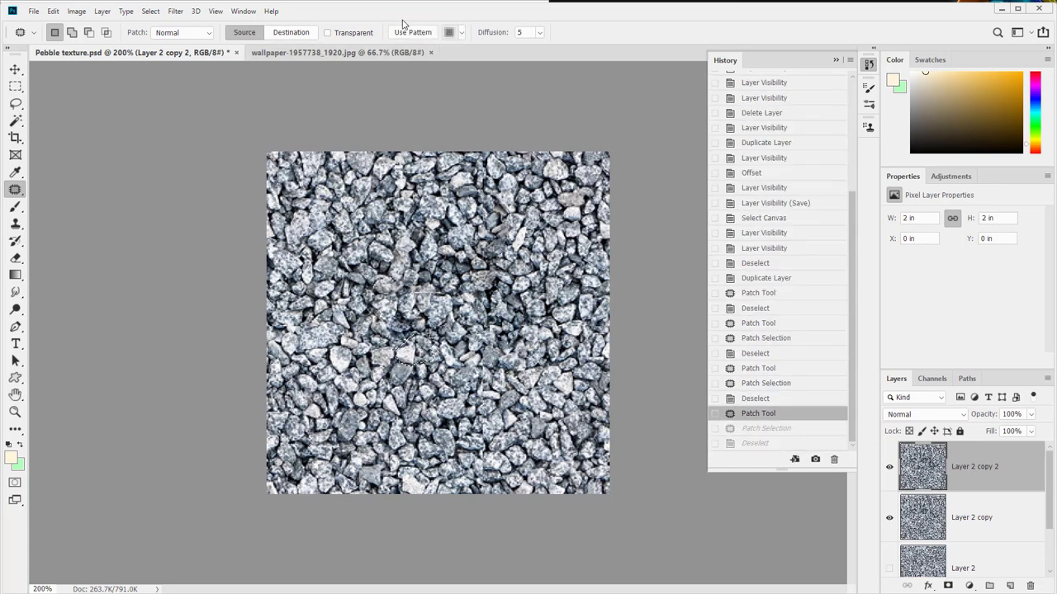
- Try filling the outlined stone area with the Patch tool's pattern, and undo the fill
left_click(462, 32)
left_click(462, 32)
left_click(418, 32)
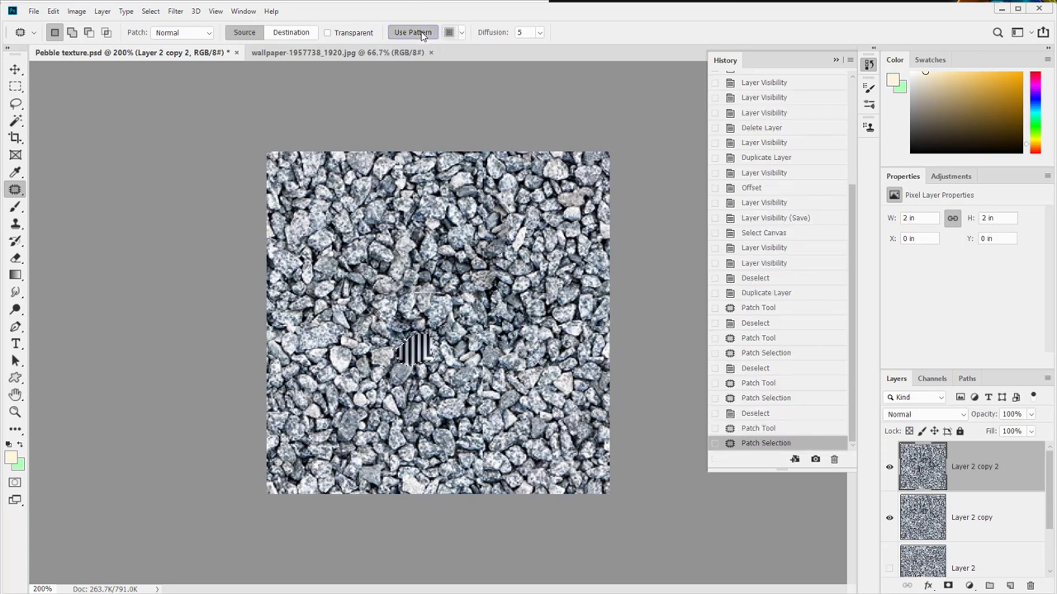
left_click(419, 32)
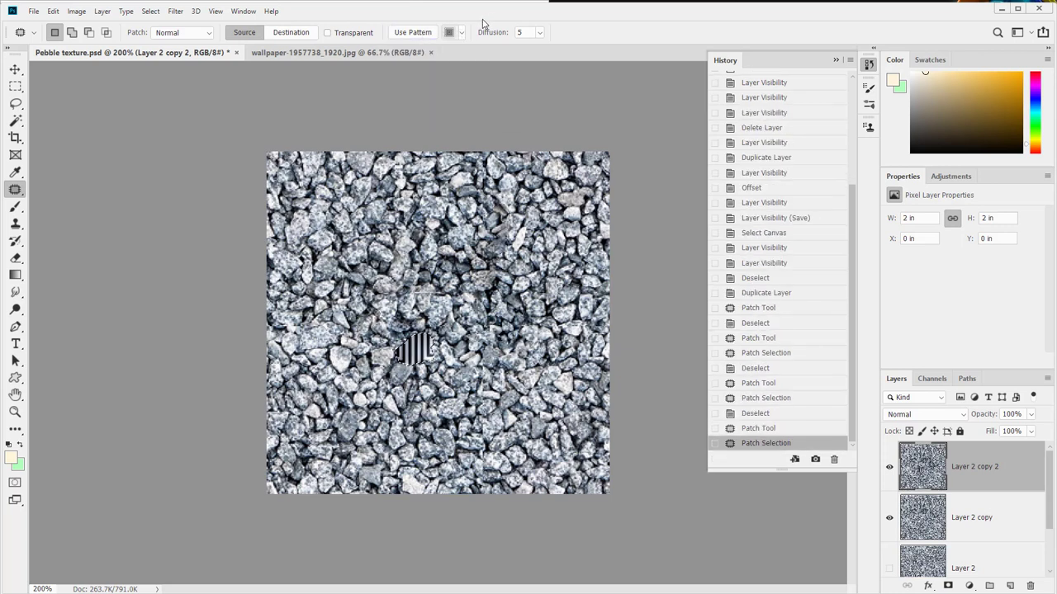
key("ctrl+z")
key("ctrl+z")
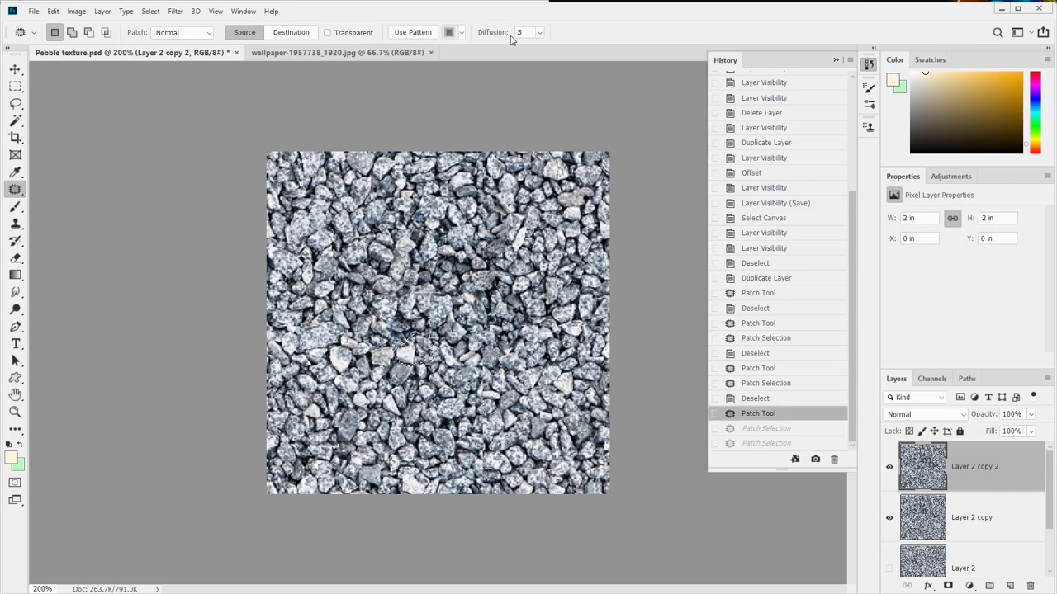
- Set the Patch tool's diffusion to 2, patch the outlined stone with nearby gravel, and deselect it
left_click(540, 33)
left_click_drag(538, 47, 516, 52)
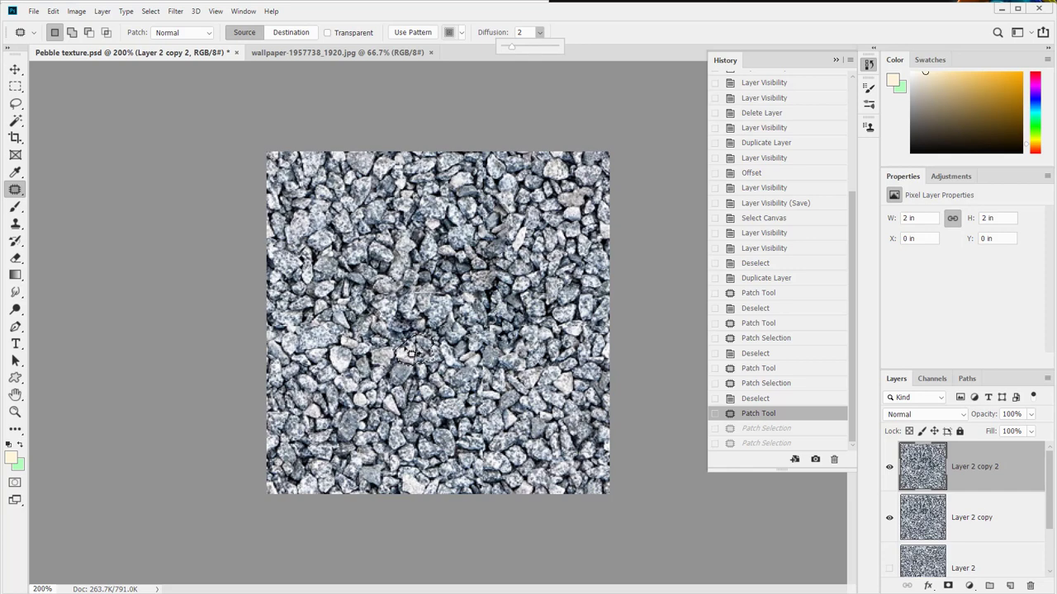
left_click_drag(410, 354, 404, 351)
left_click_drag(435, 308, 469, 308)
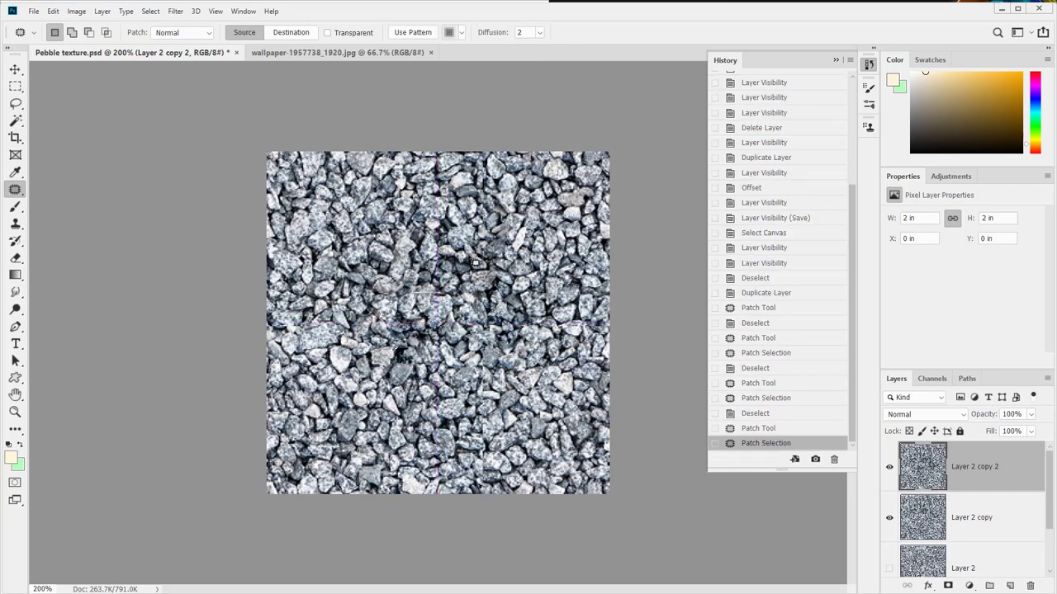
key("ctrl+d")
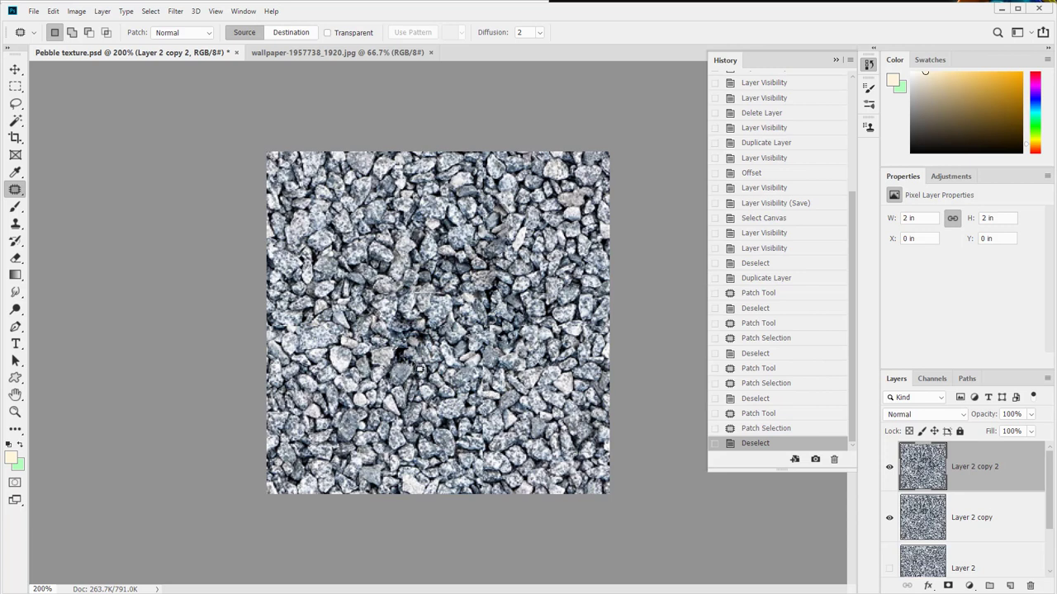
- Patch the remaining light stone fragment beside the repaired spot, and restore its selection after deselecting
mouse_move(409, 362)
left_mouse_down()
mouse_move(395, 352)
mouse_move(396, 327)
left_mouse_up()
key("ctrl+d")
key("ctrl+z")
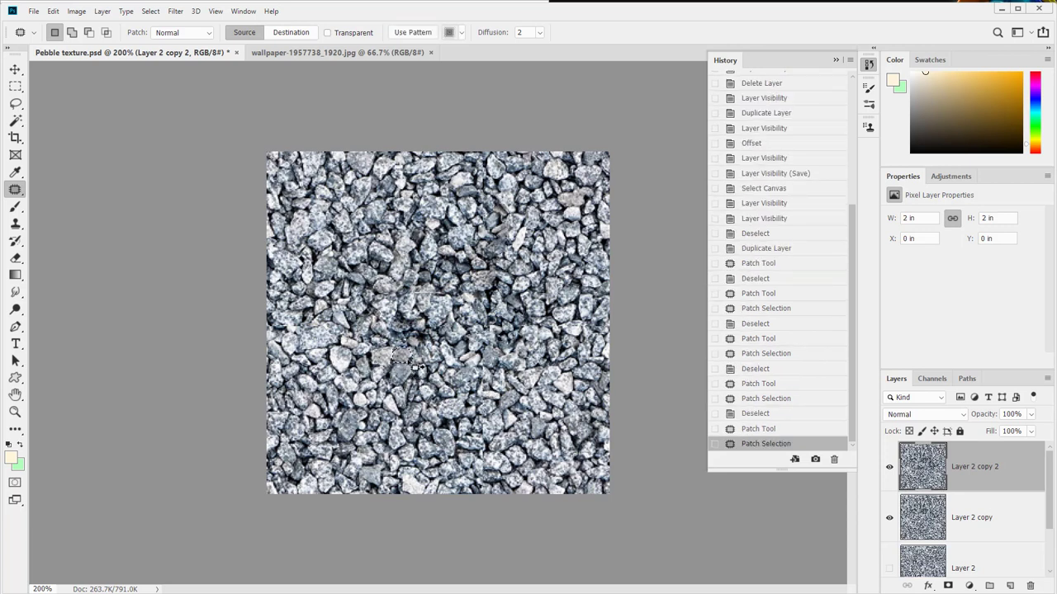
- Undo the last patch on the light stone fragment, patch it again with nearby gravel, and patch another spot beside it, deselecting each
key("ctrl+z")
mouse_move(390, 393)
left_mouse_down()
mouse_move(391, 409)
mouse_move(396, 403)
left_mouse_up()
key("ctrl+d")
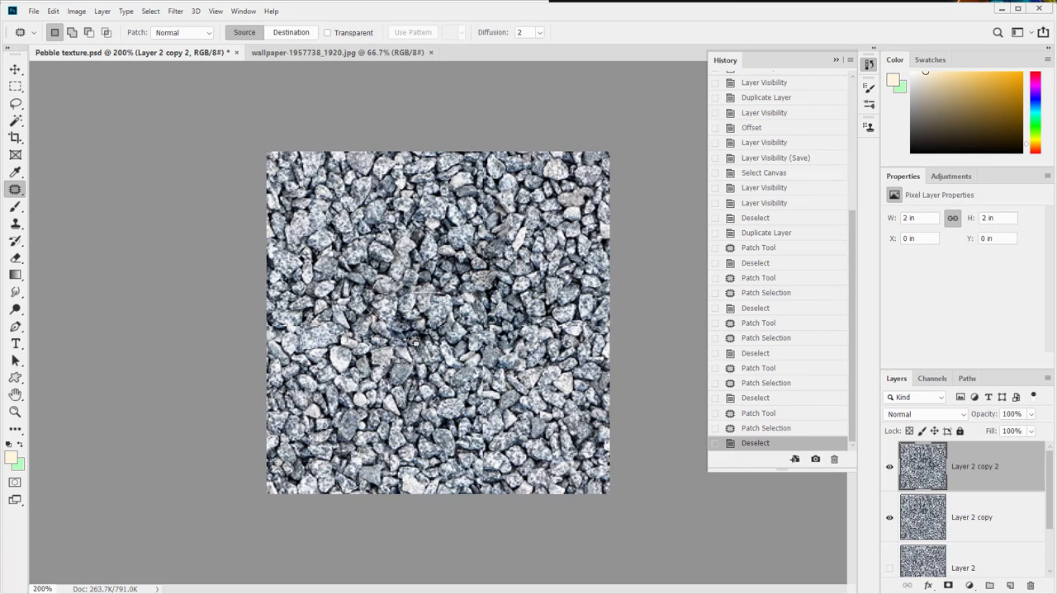
left_click_drag(429, 339, 449, 370)
key("ctrl+d")
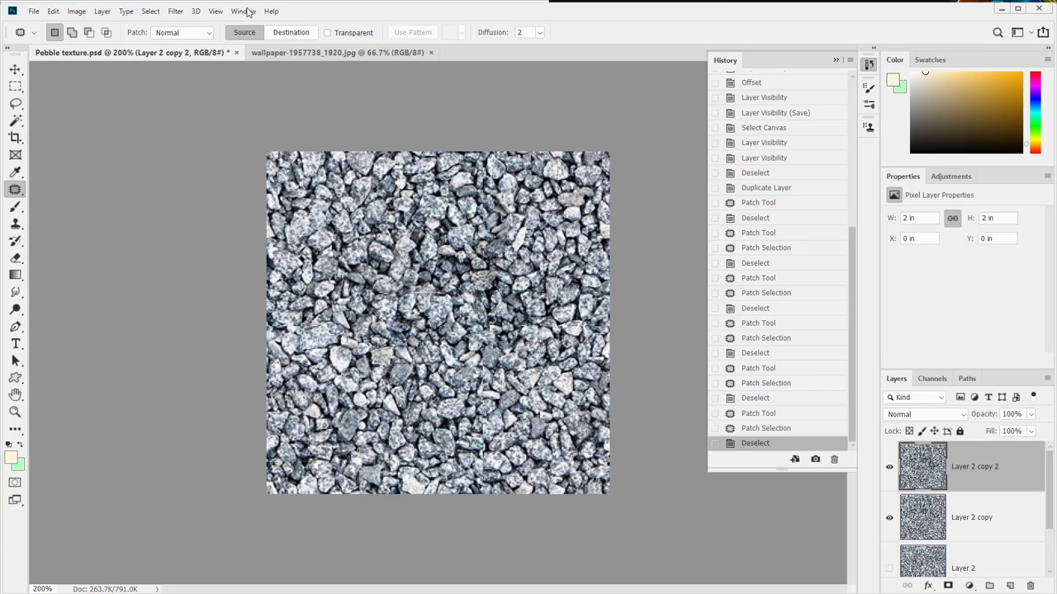
- Crop the pebble document to its existing canvas bounds to discard pixels outside the canvas
left_click(215, 11)
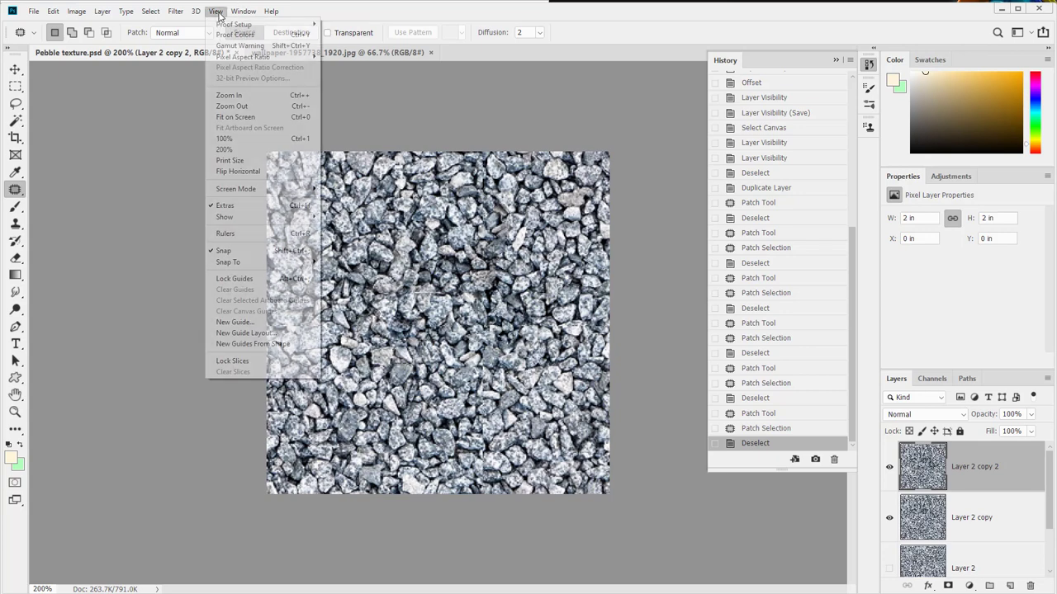
left_click(175, 11)
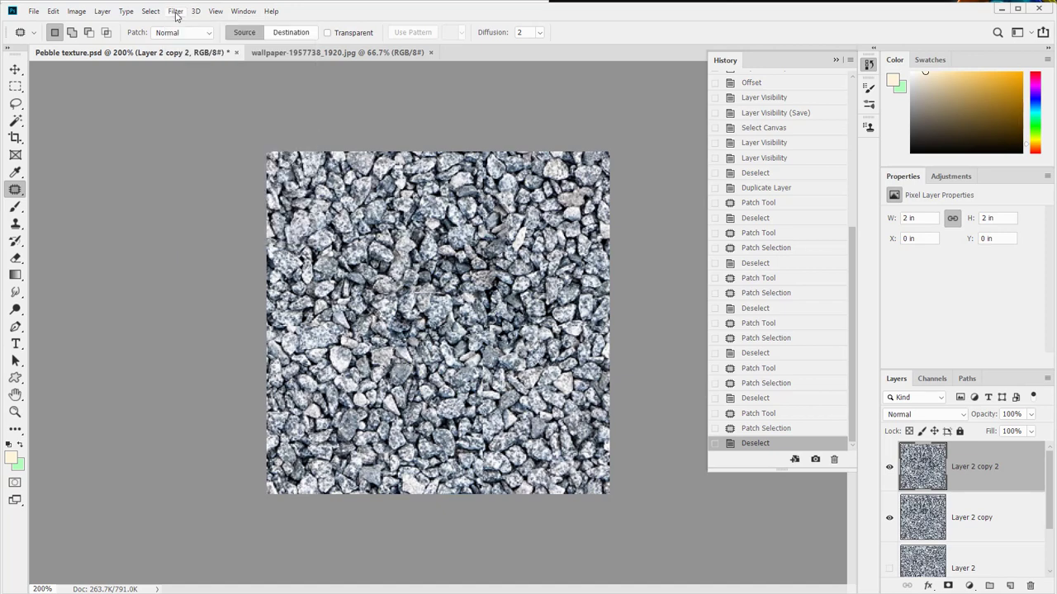
left_click(15, 137)
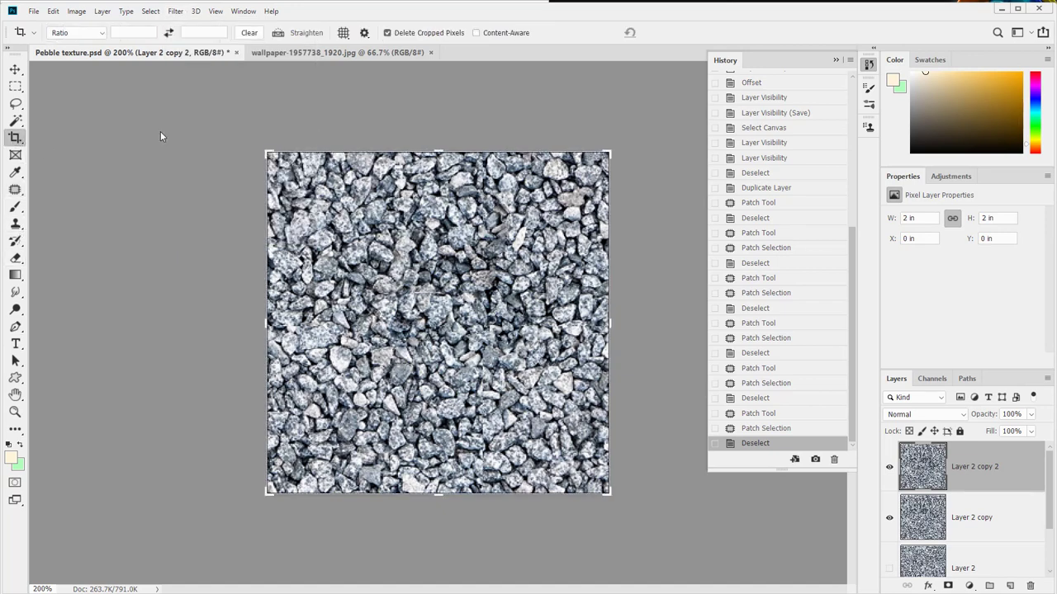
left_click(475, 86)
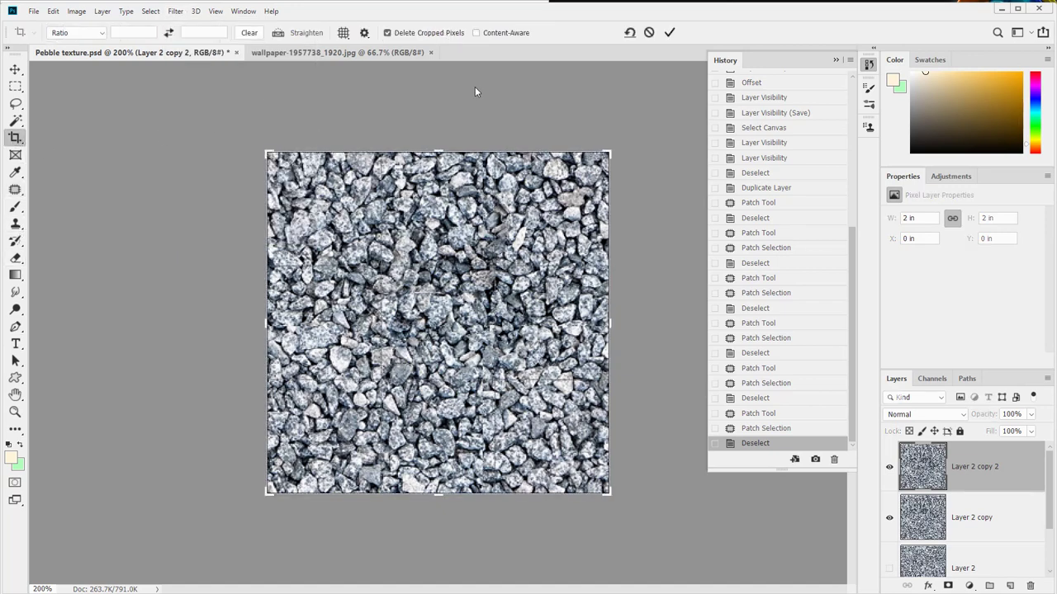
key("Return")
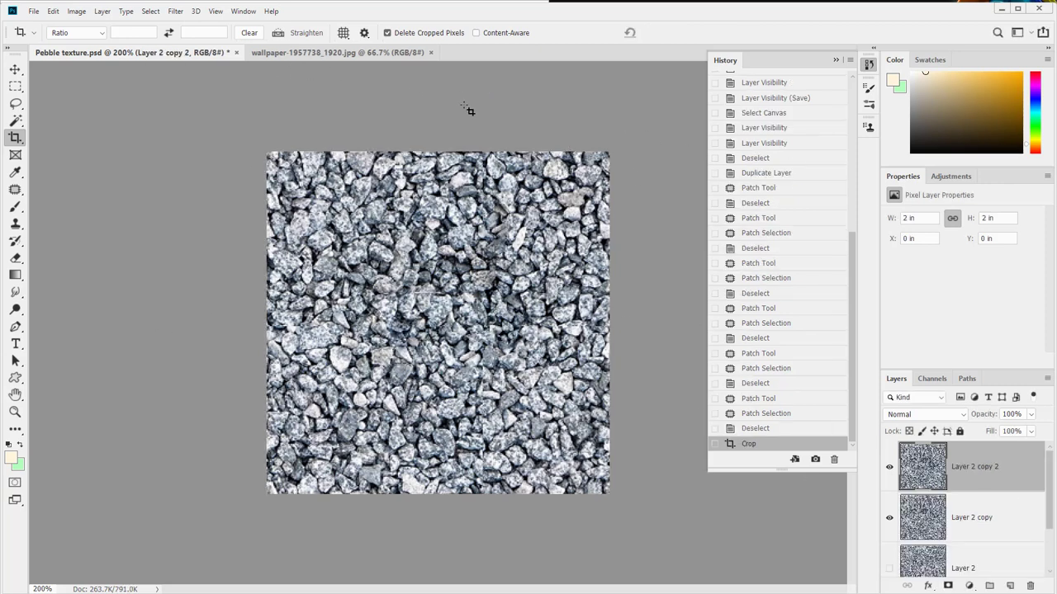
- Apply the last-used Offset filter twice to the Layer 2 copy 2 layer
left_click(175, 12)
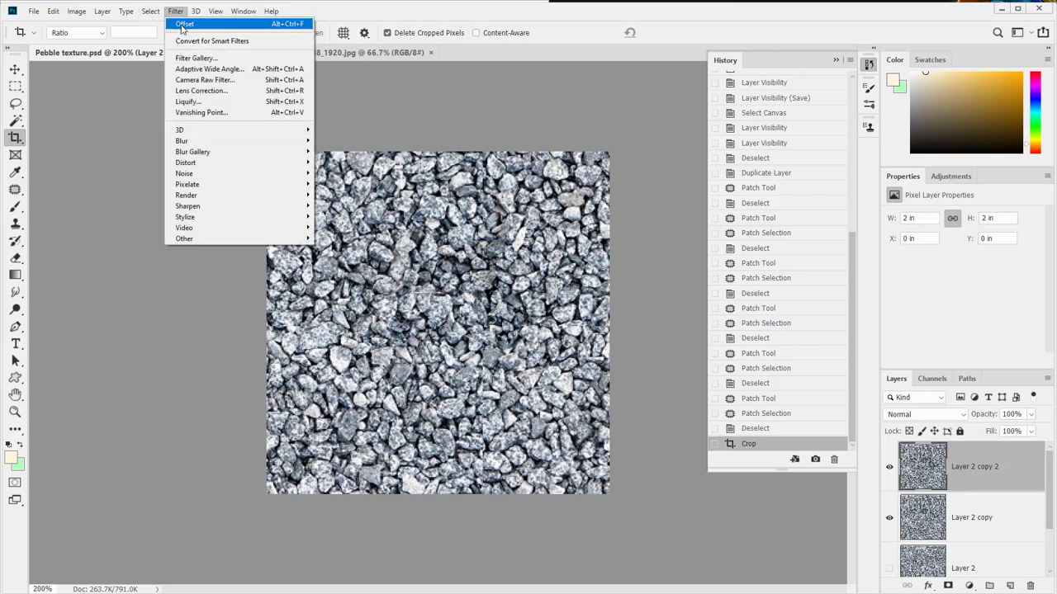
left_click(181, 22)
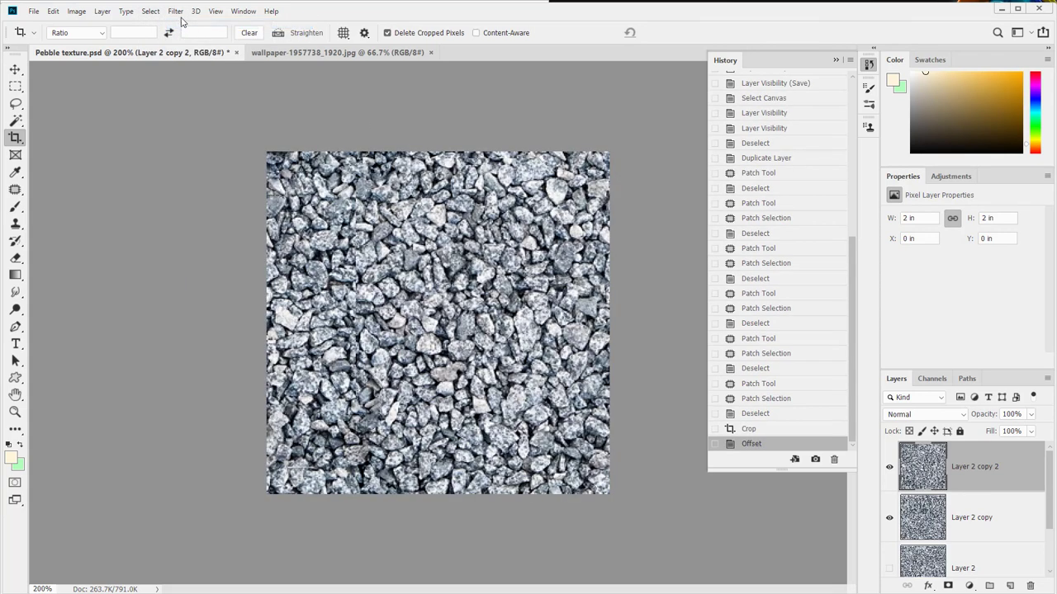
left_click(182, 12)
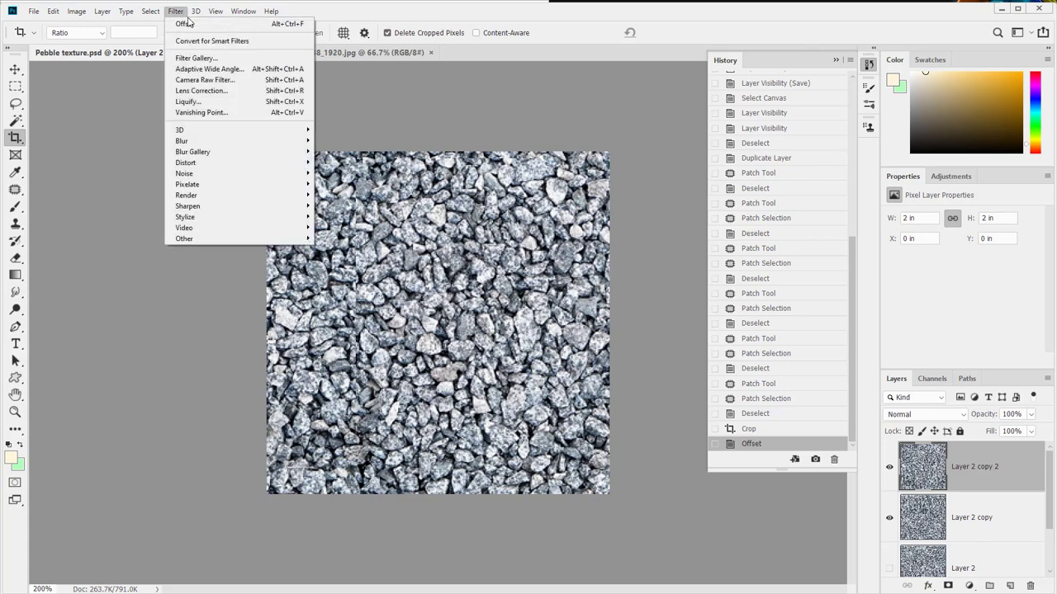
left_click(189, 25)
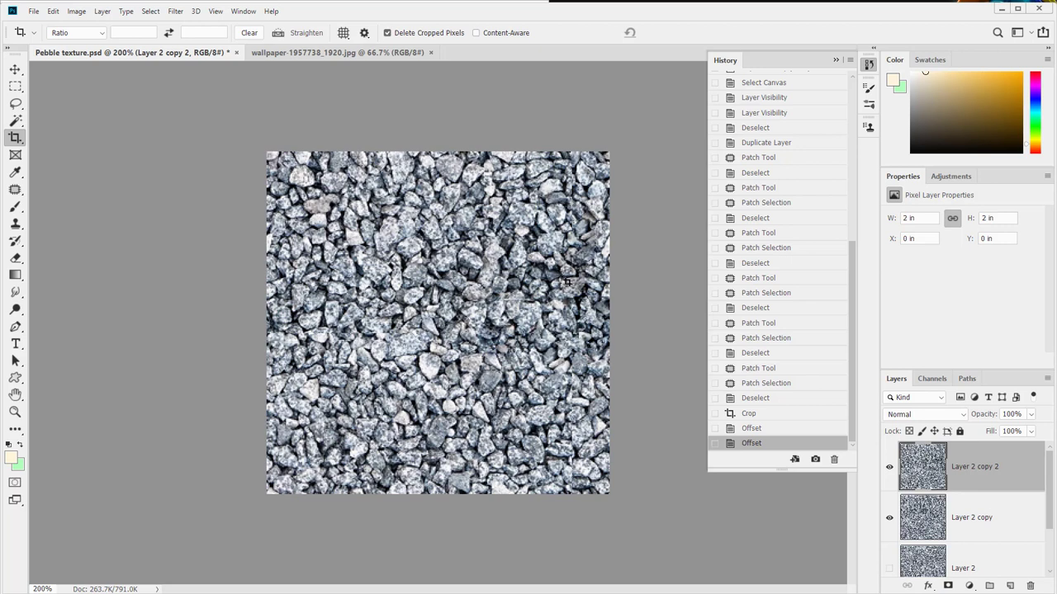
- Select the whole canvas and define it as a pattern named Pebble texture.psd
key("ctrl")
key("ctrl+a")
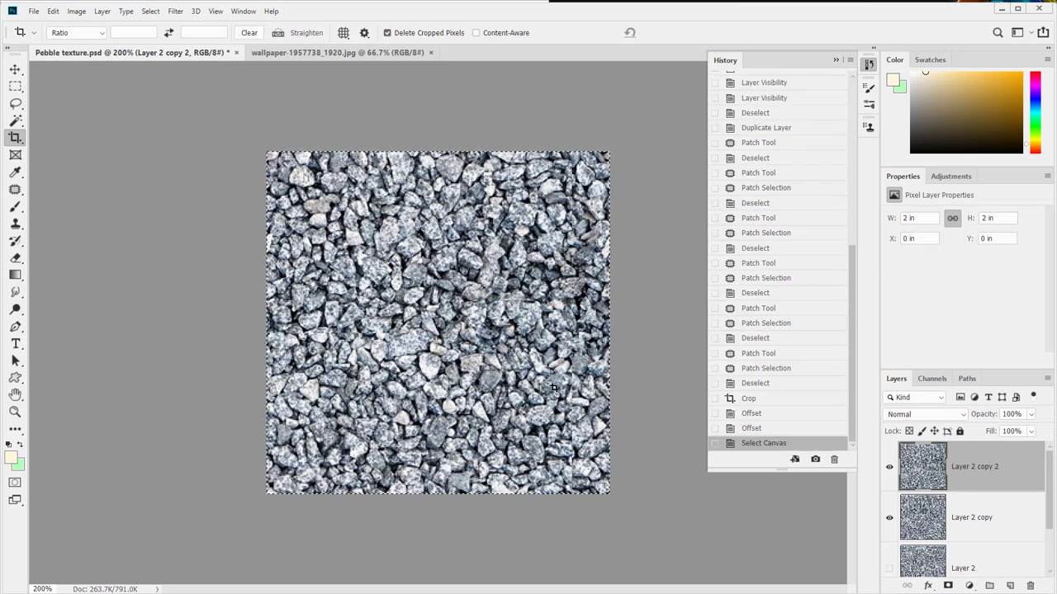
left_click(51, 13)
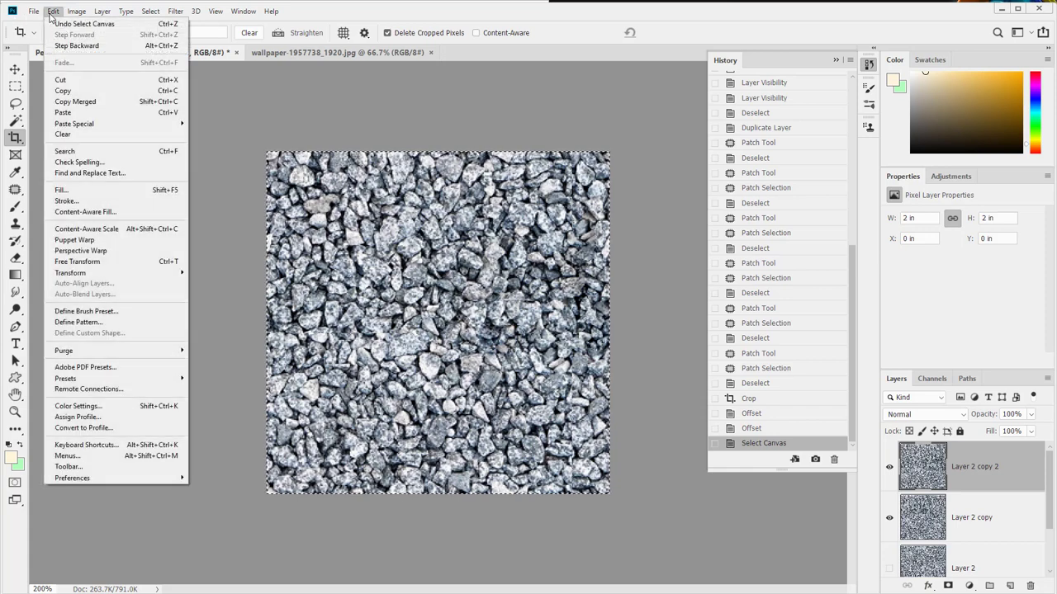
left_click(99, 323)
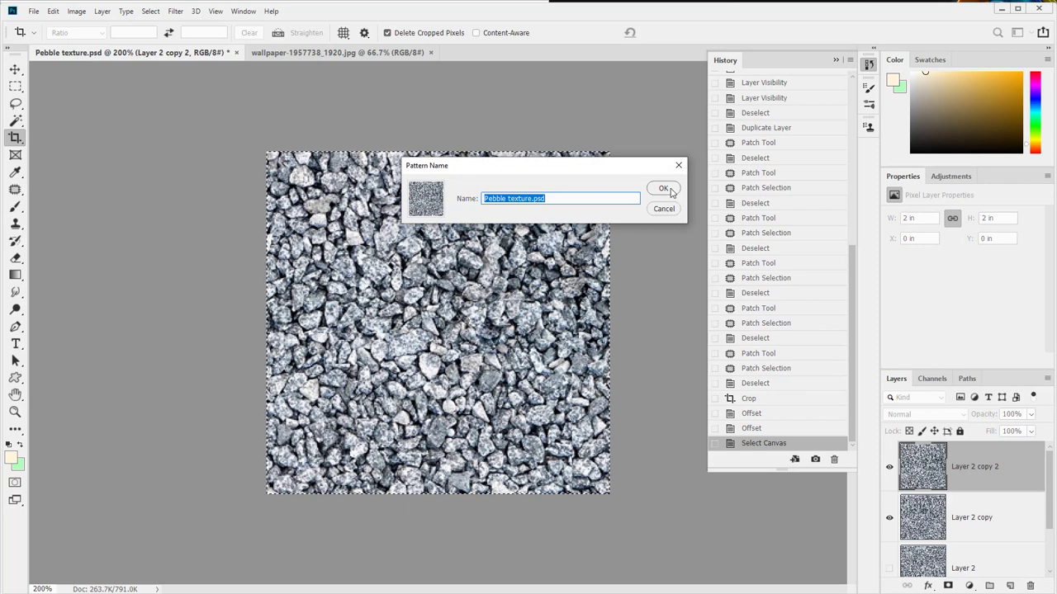
left_click(666, 190)
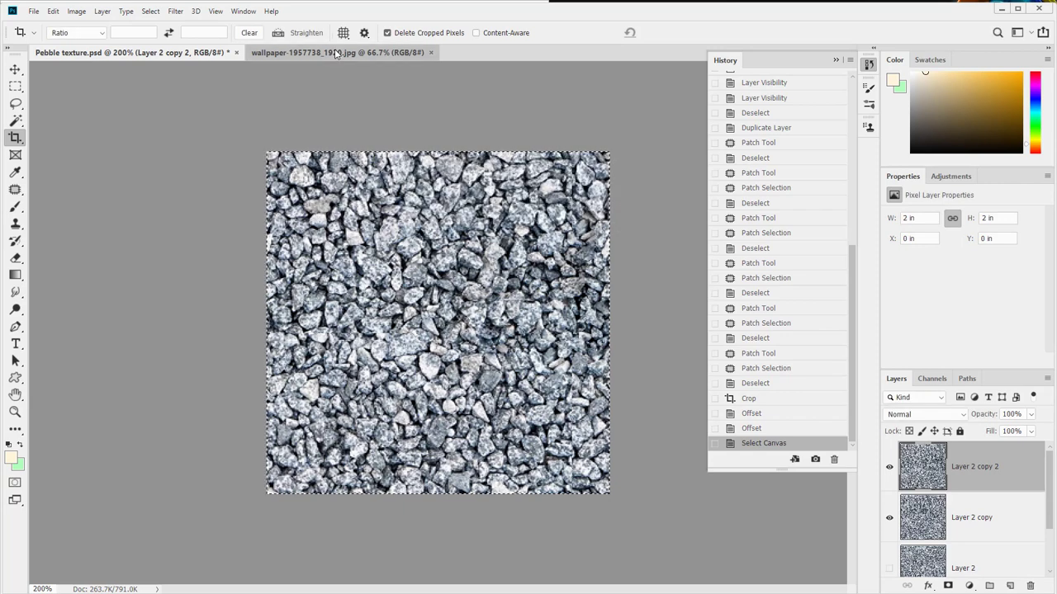
- Switch to wallpaper-1957738_1920.jpg, check its image size with the width shown in percent, and leave without applying changes
left_click(326, 52)
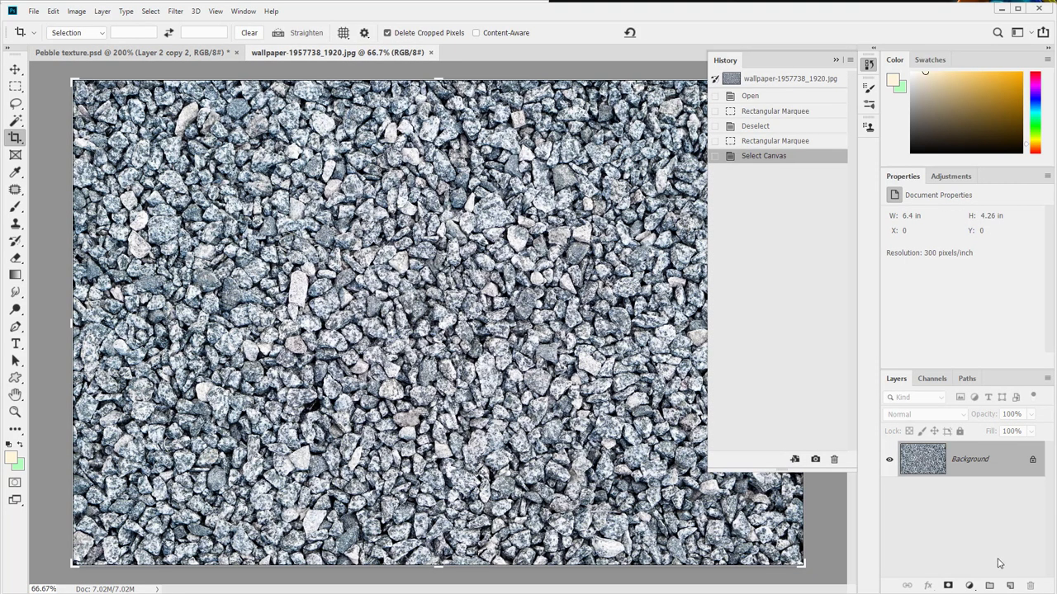
left_click(969, 585)
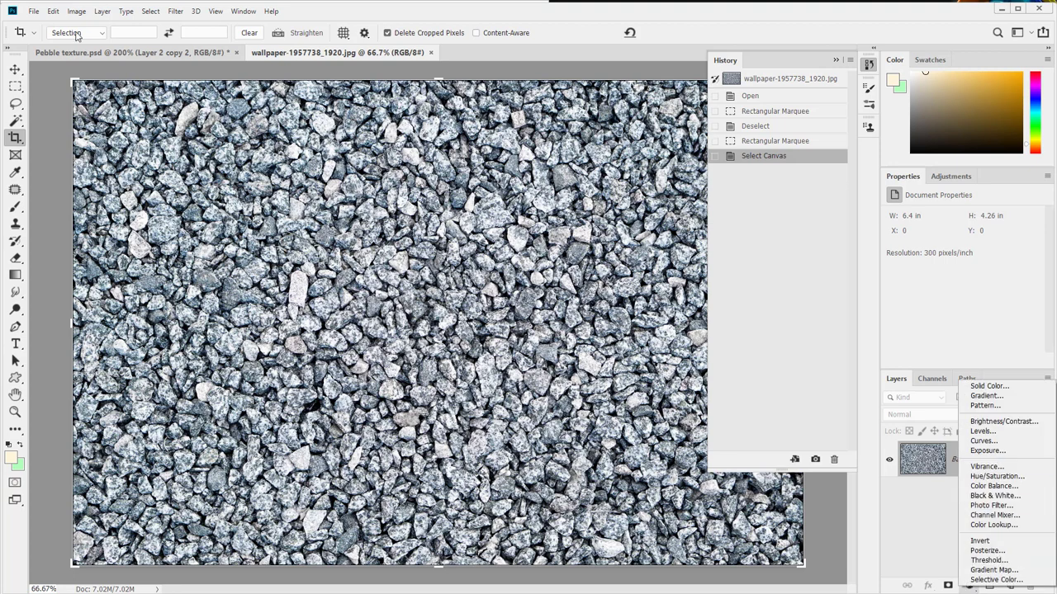
left_click(90, 1)
left_click(684, 13)
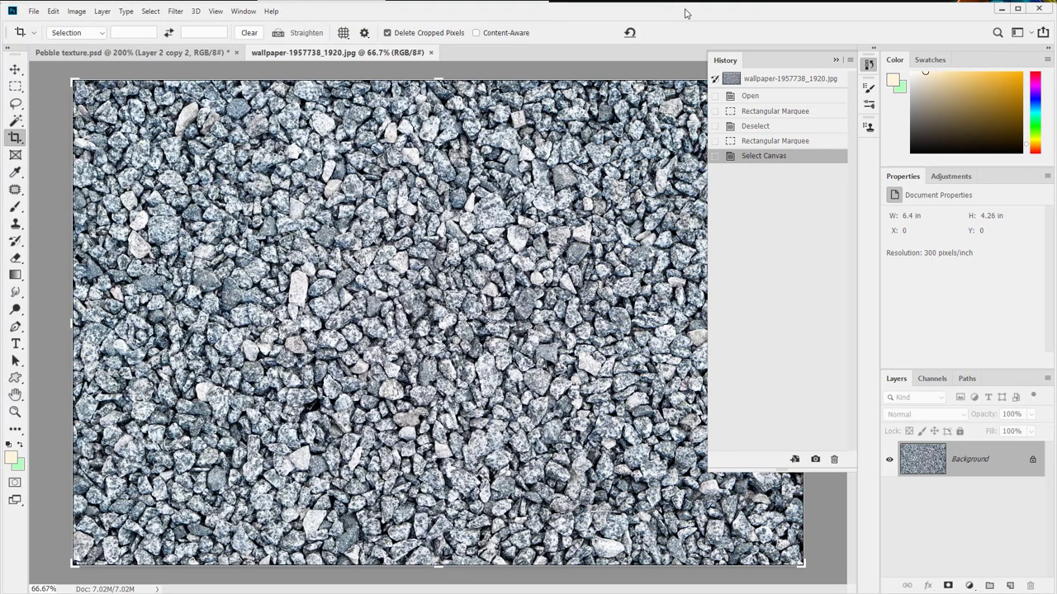
left_click(80, 12)
left_click(107, 99)
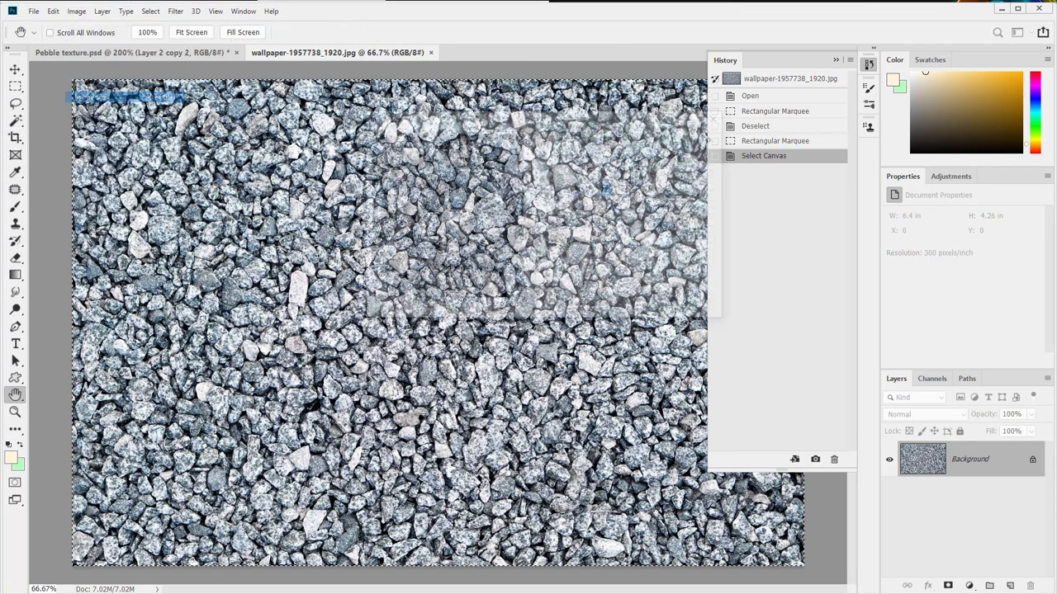
left_click(683, 190)
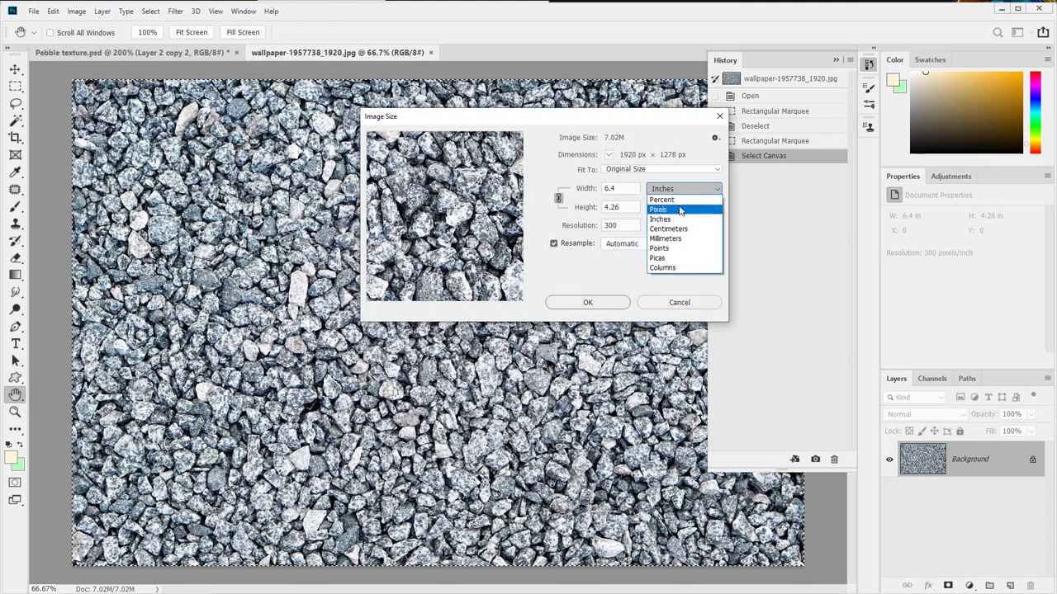
left_click(669, 200)
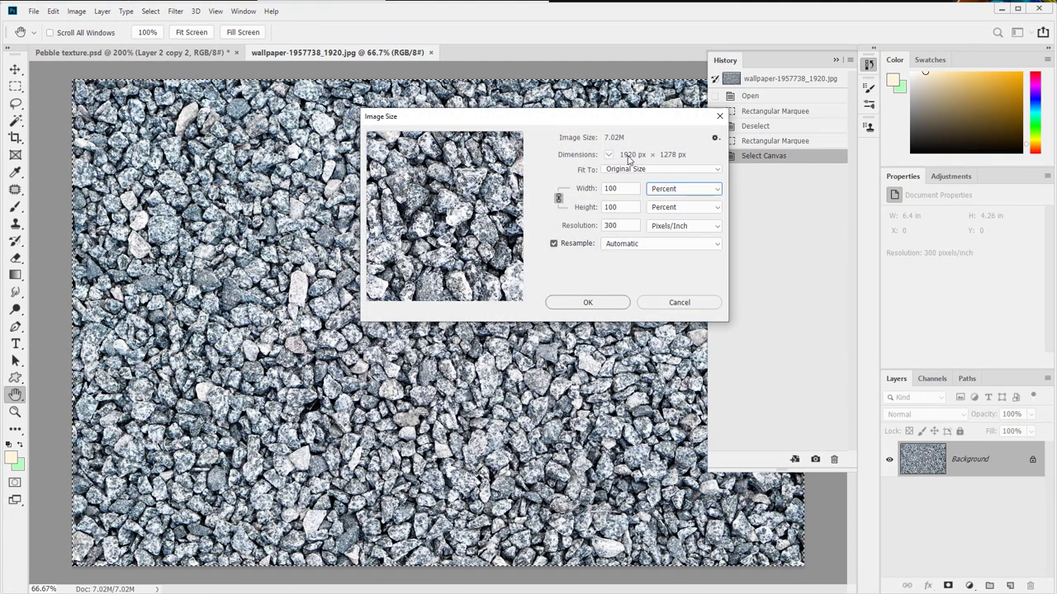
left_click(719, 115)
- Add a pattern fill layer to wallpaper-1957738_1920.jpg using the new pebble pattern at 100% scale
key("c")
left_click(155, 53)
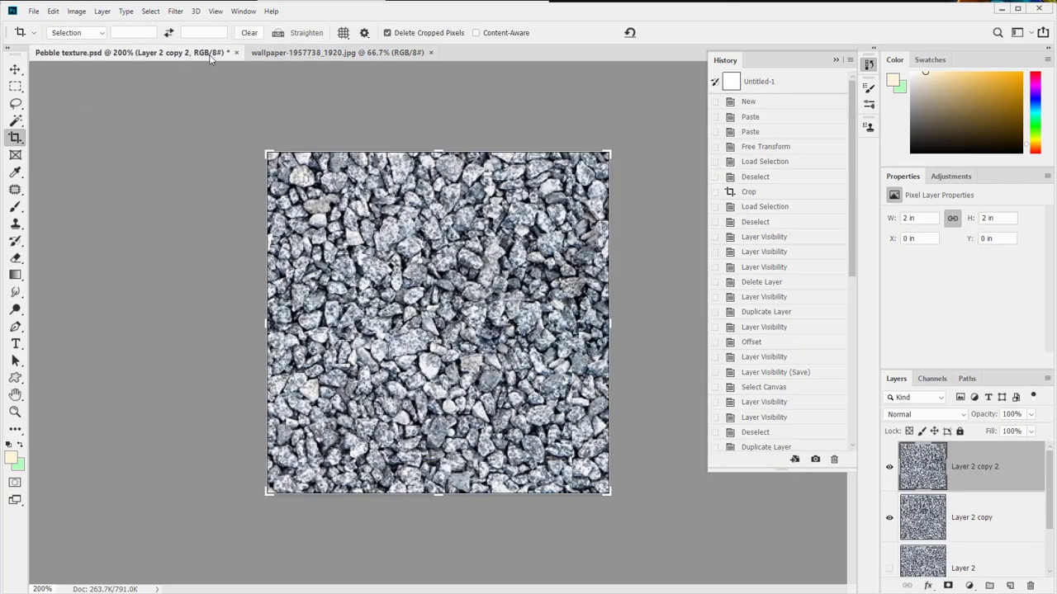
left_click(296, 53)
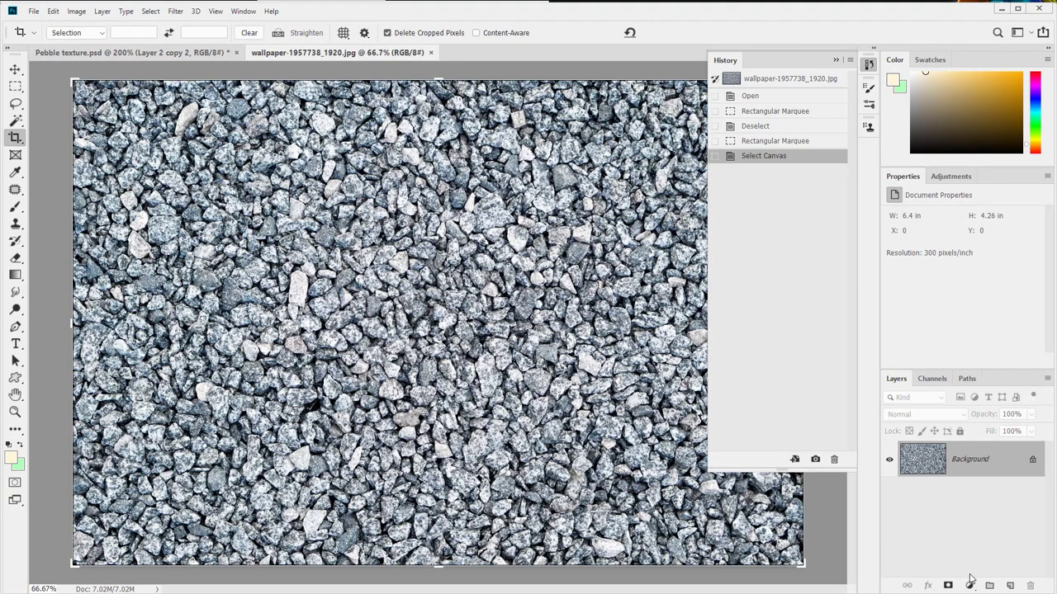
left_click(15, 70)
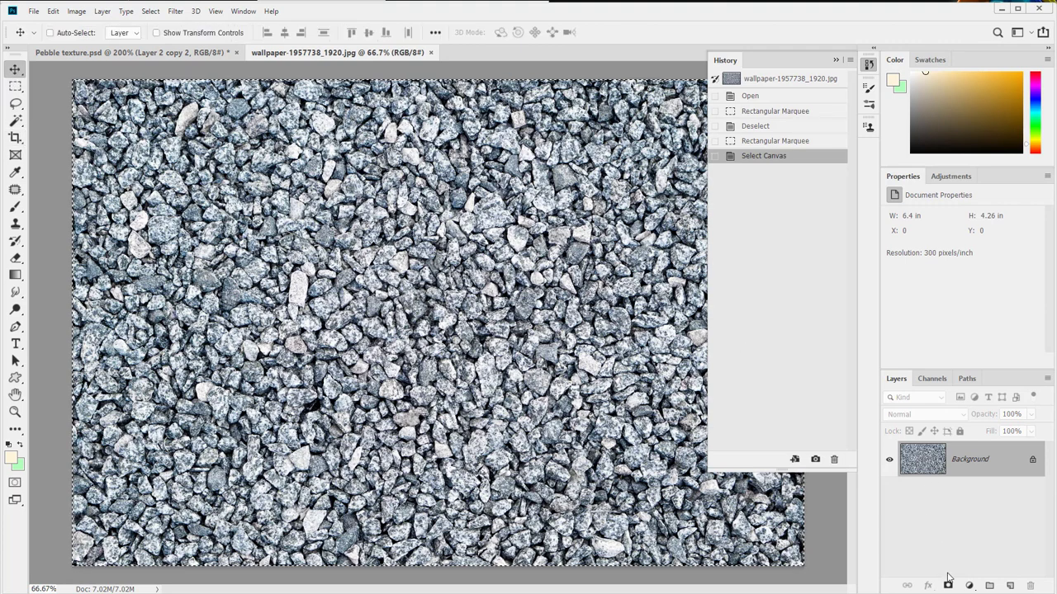
left_click(971, 585)
left_click(979, 405)
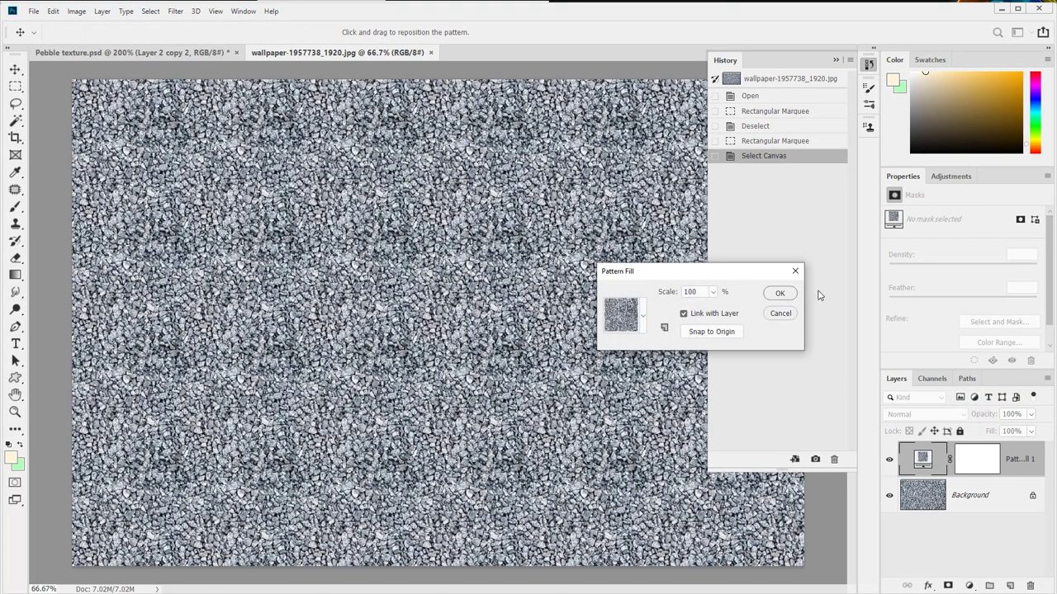
left_click(780, 293)
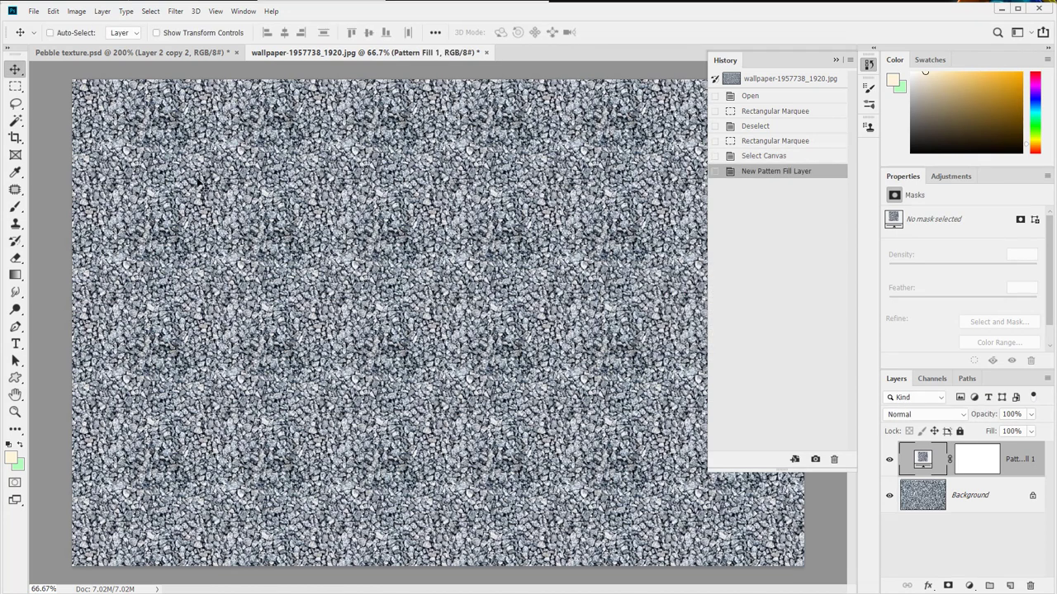
- Paste the pebble tile into wallpaper-1957738_1920.jpg as a new layer and align it with the canvas's upper-left corner
left_click(107, 52)
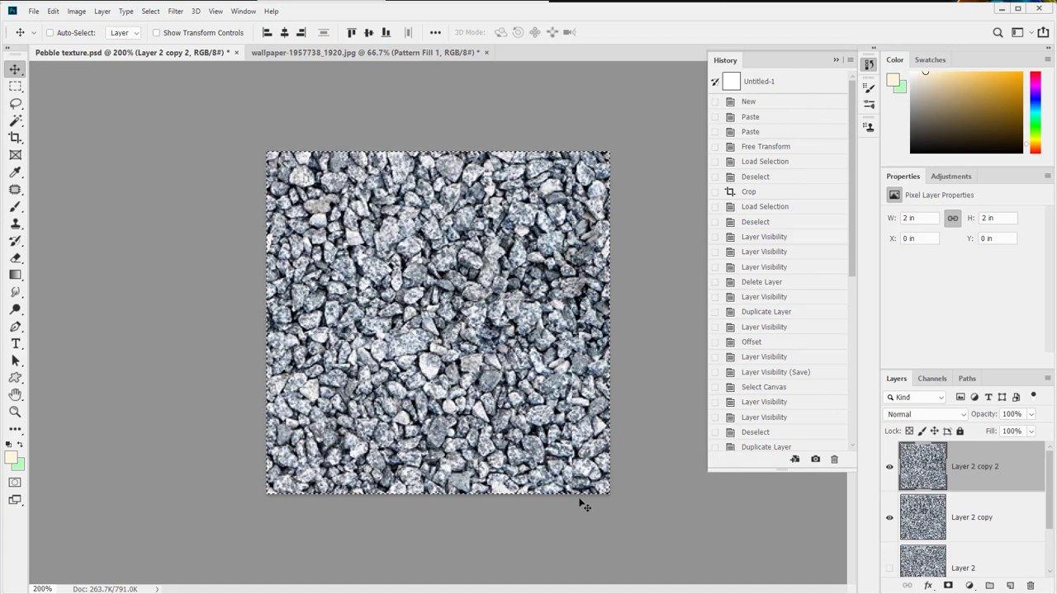
left_click(276, 52)
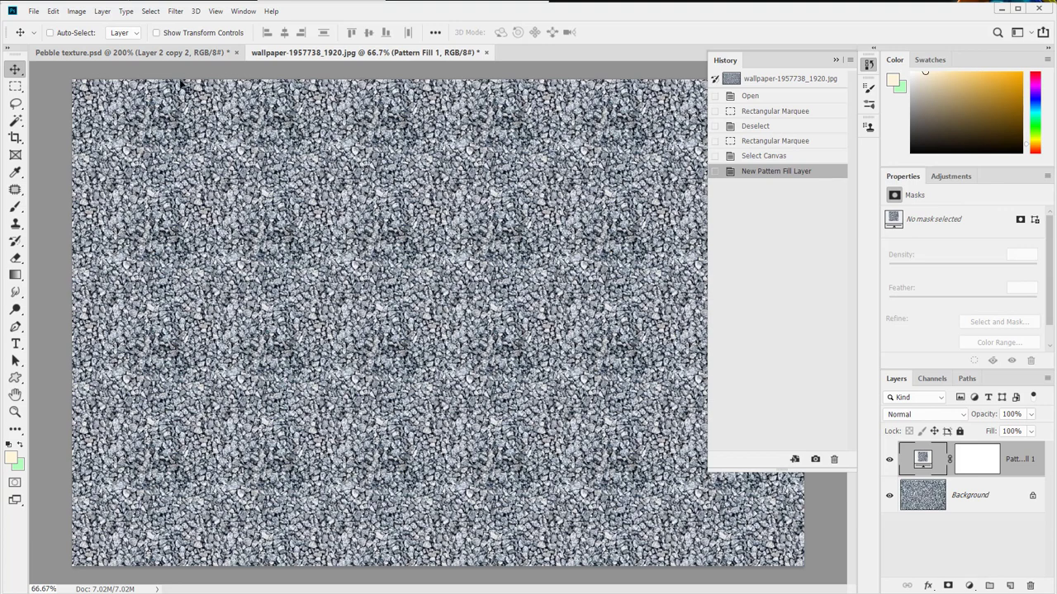
left_click(165, 52)
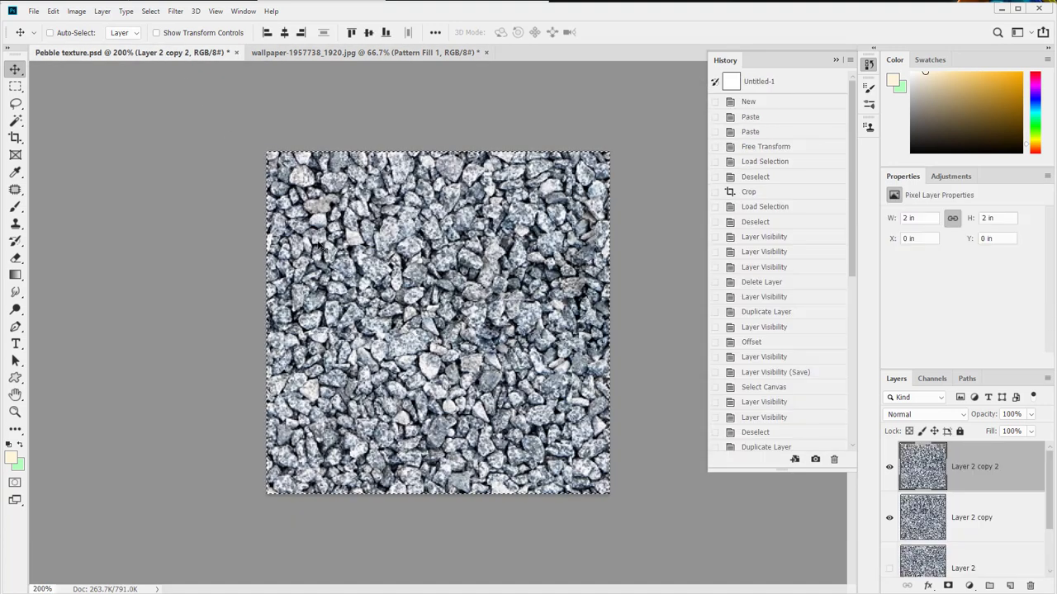
left_click(314, 52)
key("ctrl+v")
left_click_drag(421, 330, 155, 155)
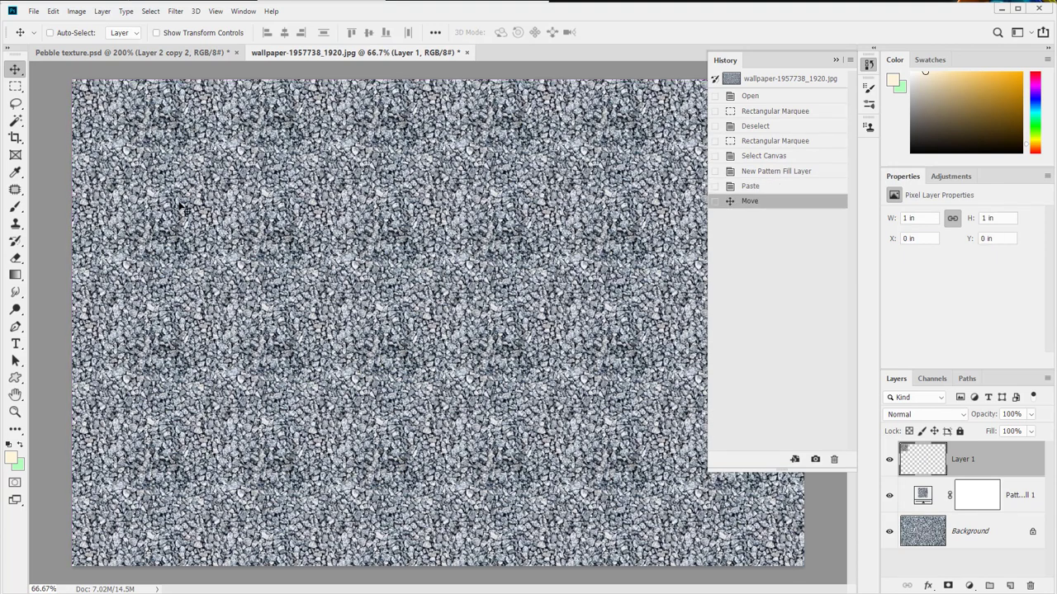
- Load the pasted tile layer's outline as a selection and examine how its edges meet the surrounding pattern
left_click(933, 464, "ctrl")
left_click(915, 457, "ctrl")
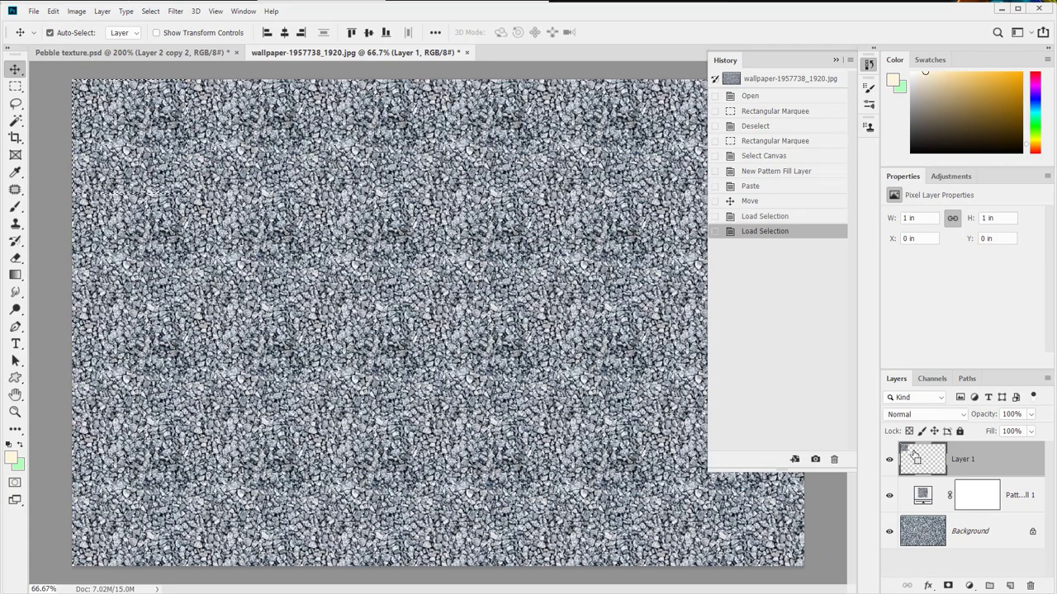
left_click(903, 454, "ctrl")
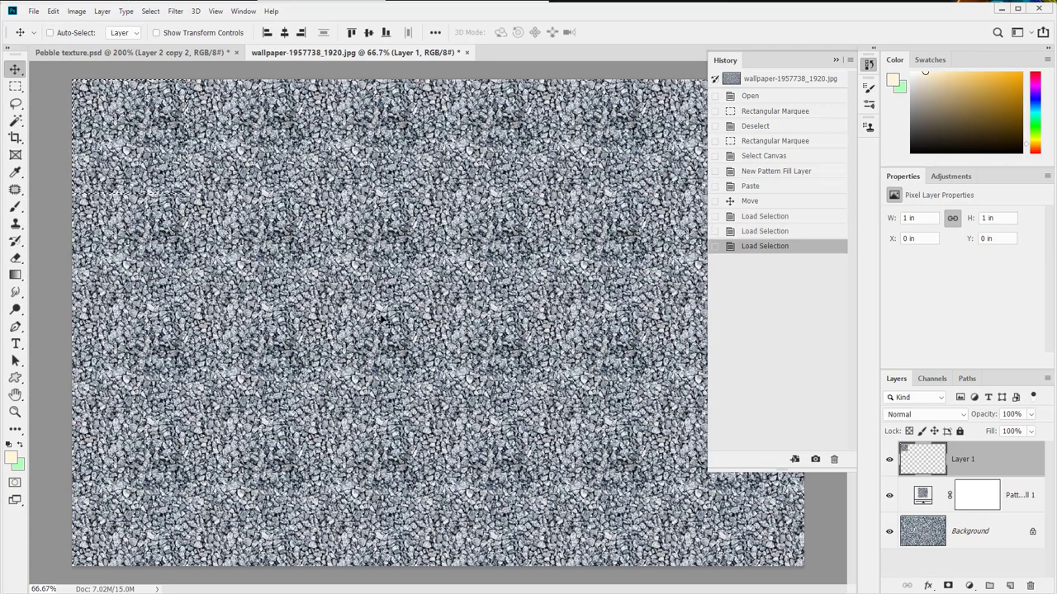
key("z")
left_click_drag(144, 176, 306, 257)
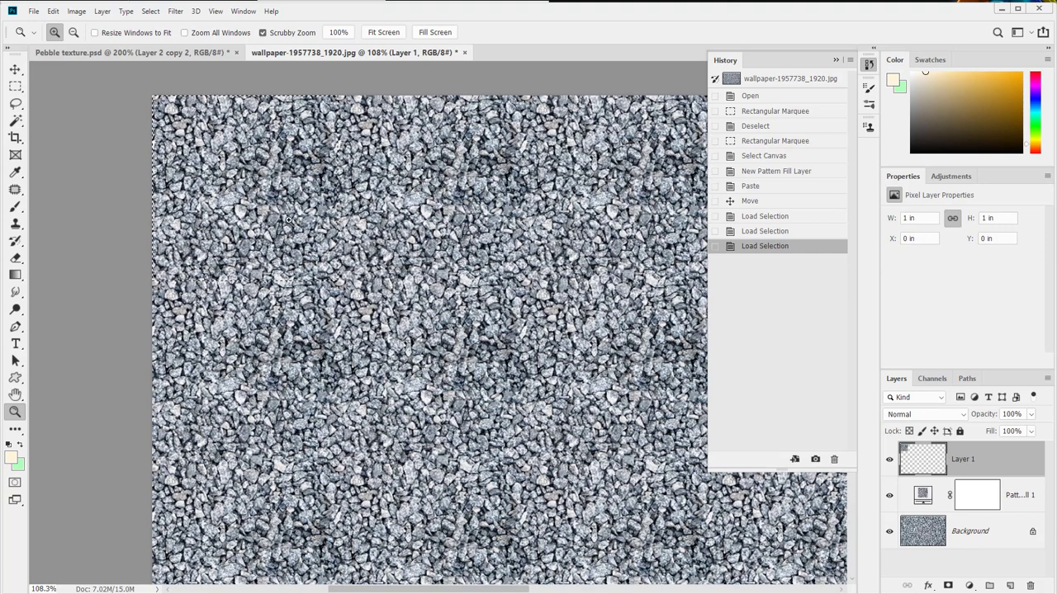
- Switch to Pebble texture.psd and clear the canvas selection, with the Lasso tool ready
left_click(94, 54)
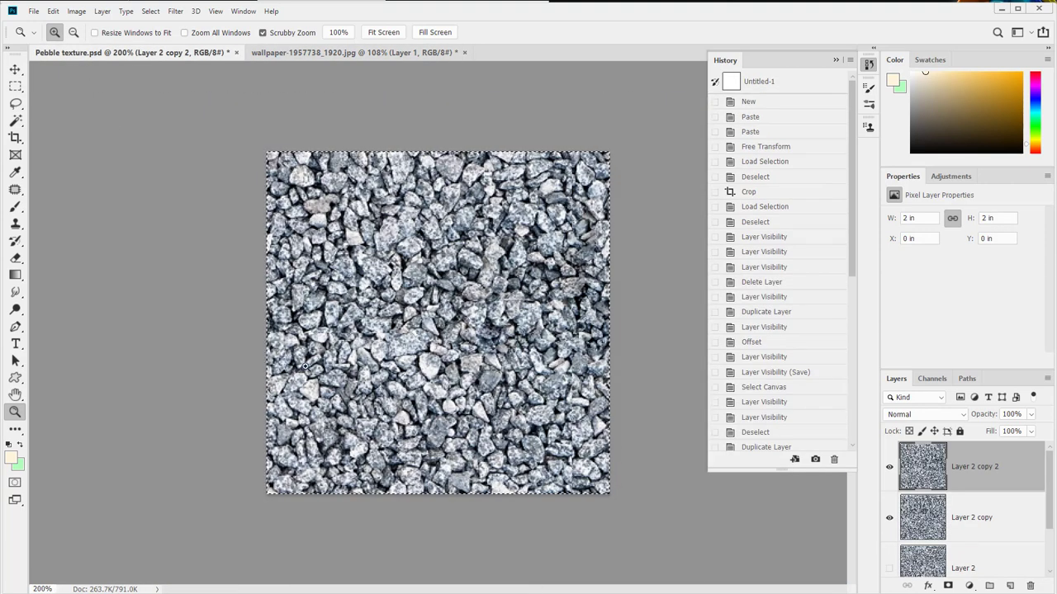
left_click(15, 103)
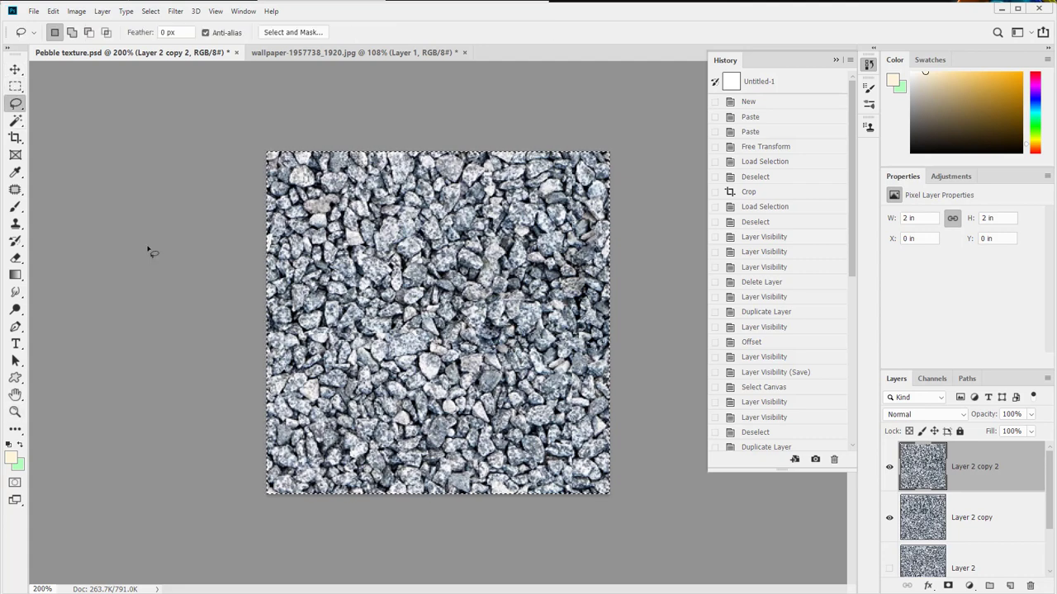
key("ctrl+d")
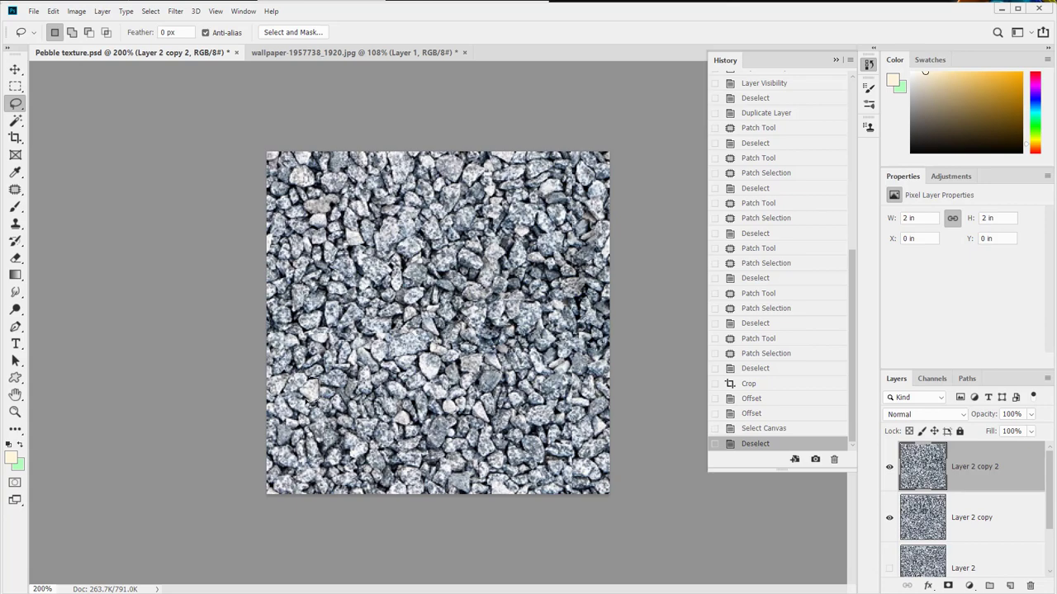
- Outline two adjacent pebbles near the tile's left edge with the Lasso tool
left_click_drag(285, 391, 332, 336)
key("z")
left_click(328, 385)
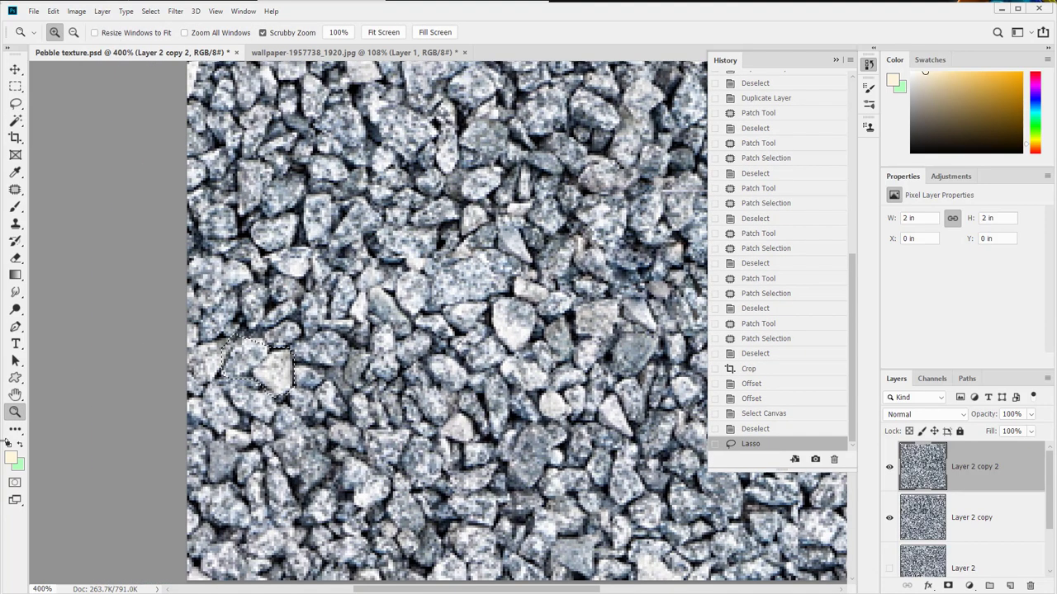
- Show the pebble selection in Quick Mask mode and touch up its lower edge with the Brush tool
left_click(14, 486)
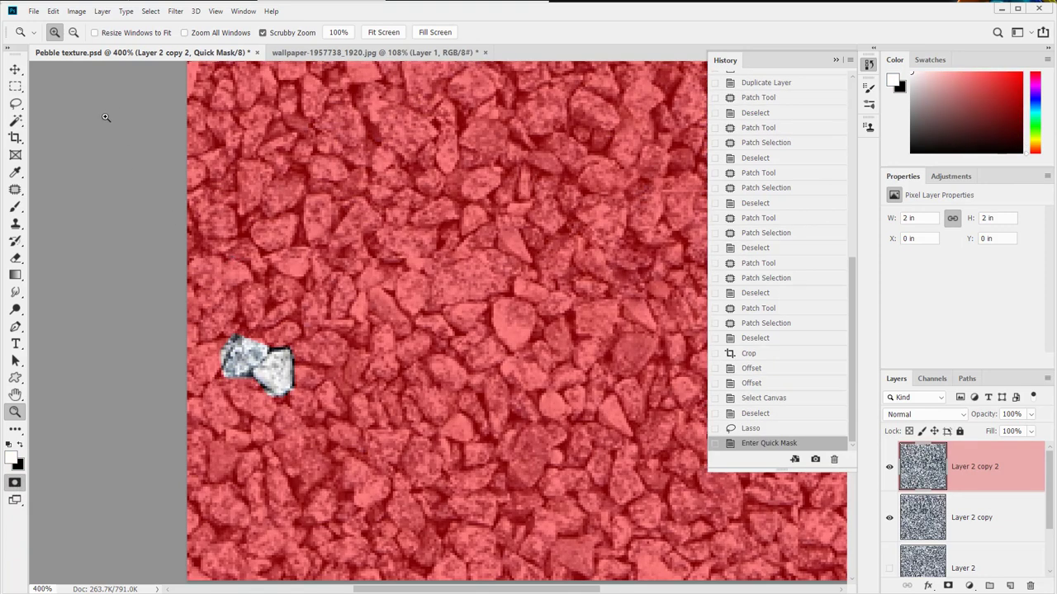
key("b")
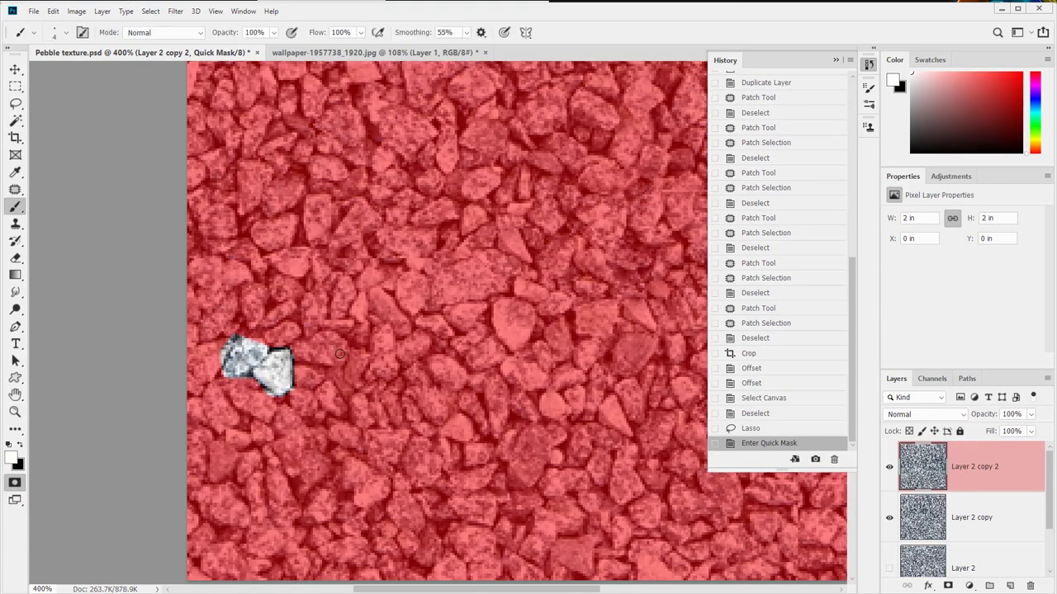
left_click(15, 484)
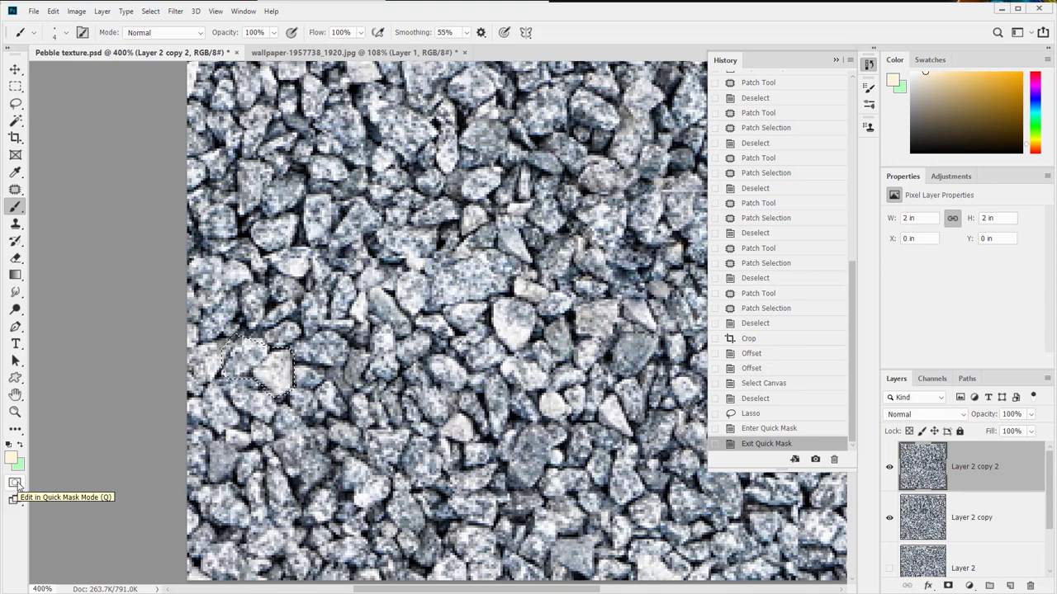
left_click(16, 484)
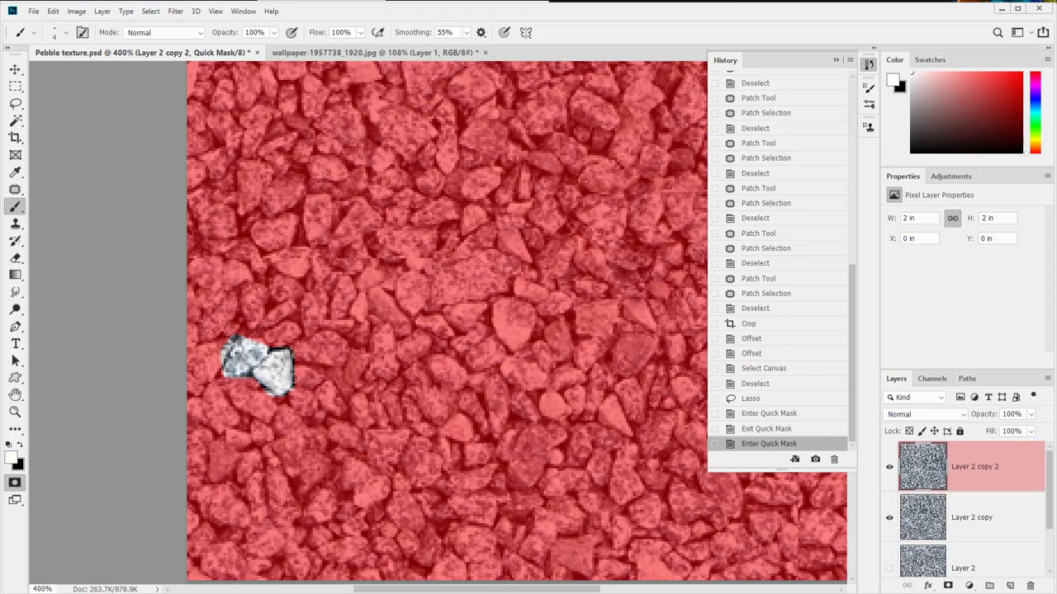
left_click(247, 381)
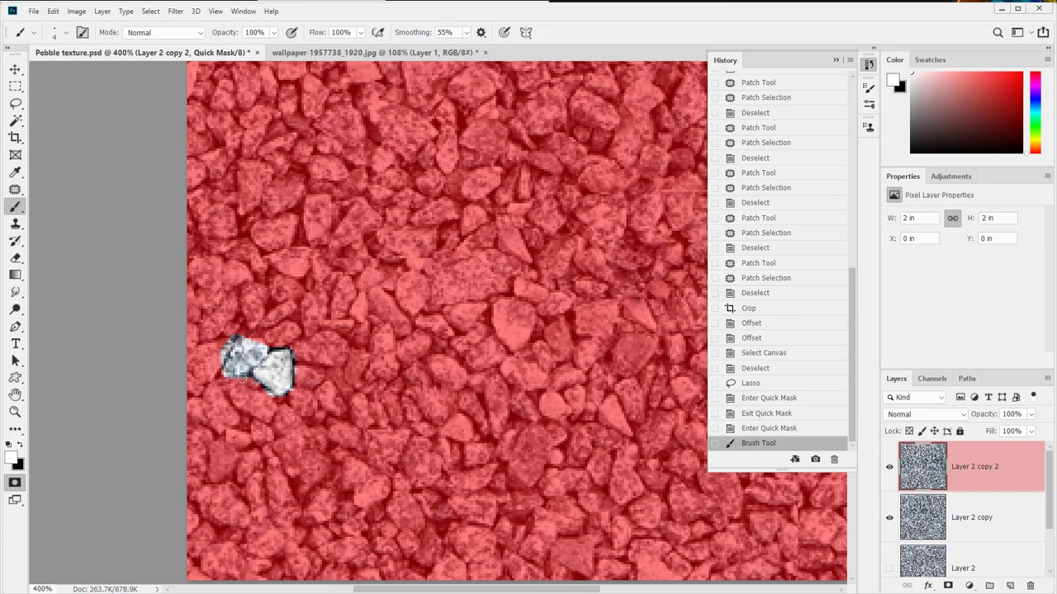
left_click(244, 379)
left_click(225, 378)
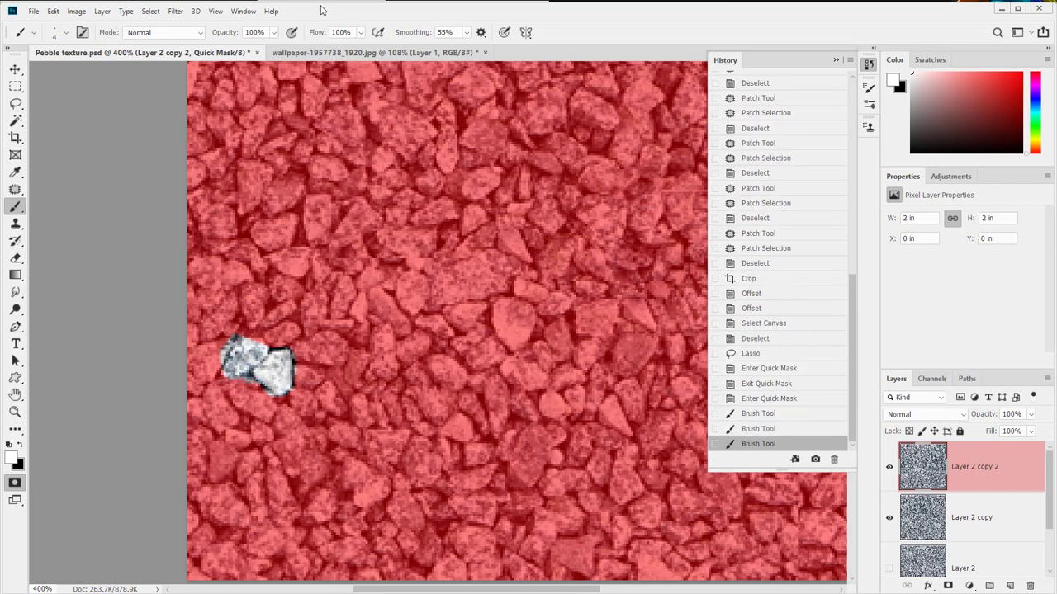
- Set the brush smoothing to 0% and paint the small neighbouring pebble at the upper right into the mask
left_click(467, 33)
left_click_drag(461, 50, 419, 54)
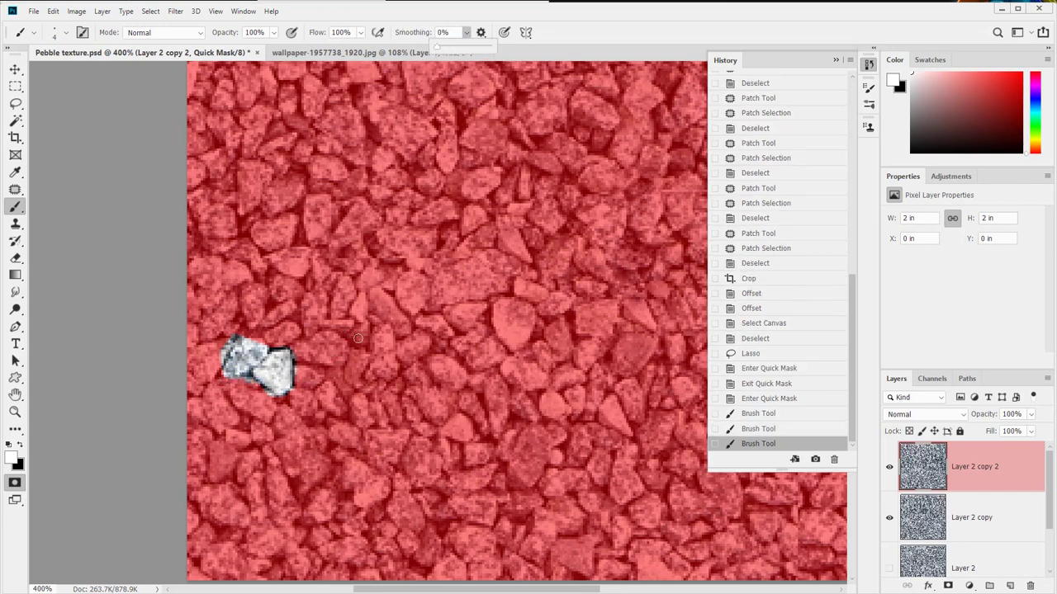
left_click(222, 378)
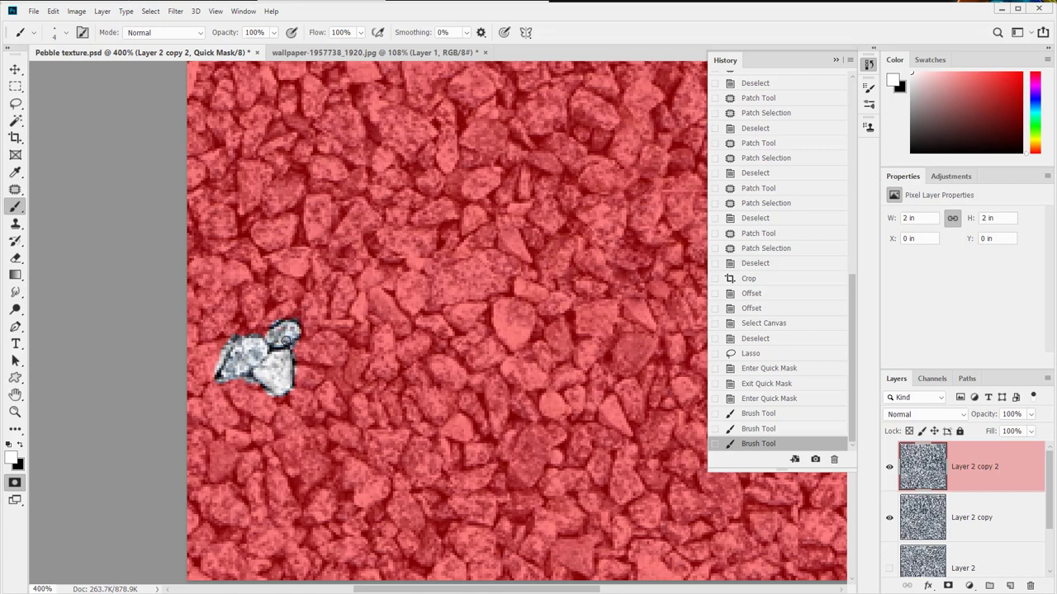
left_click(284, 329)
- Add the pebble below to the Quick Mask selection and trim the outline, alternating between black and white paint
key("x")
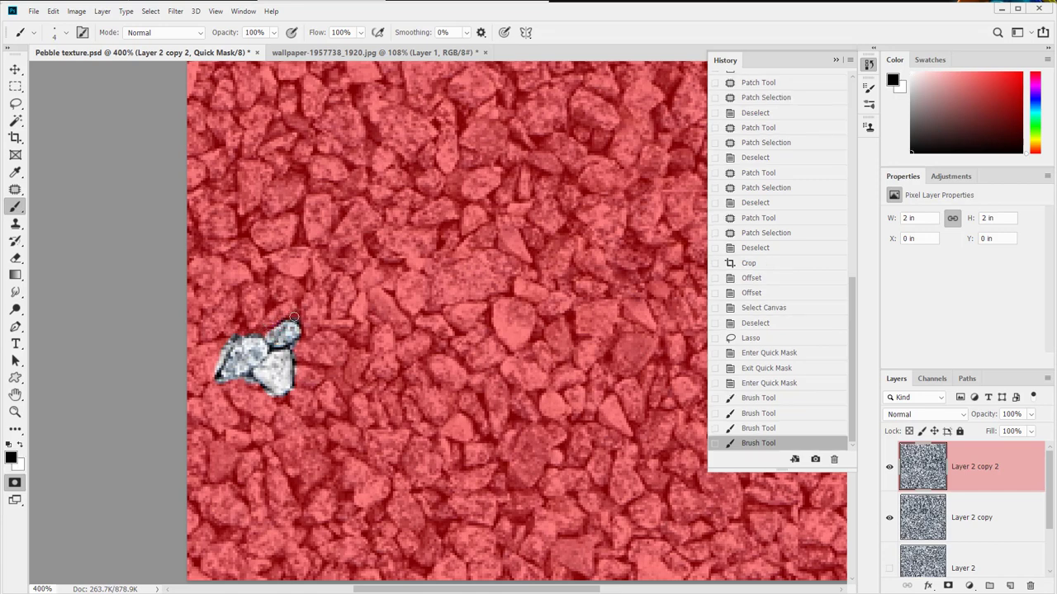
mouse_move(236, 338)
left_mouse_down()
mouse_move(213, 380)
mouse_move(224, 364)
mouse_move(217, 373)
mouse_move(266, 421)
mouse_move(276, 396)
mouse_move(267, 403)
mouse_move(241, 375)
left_mouse_up()
key("x")
key("x")
key("x")
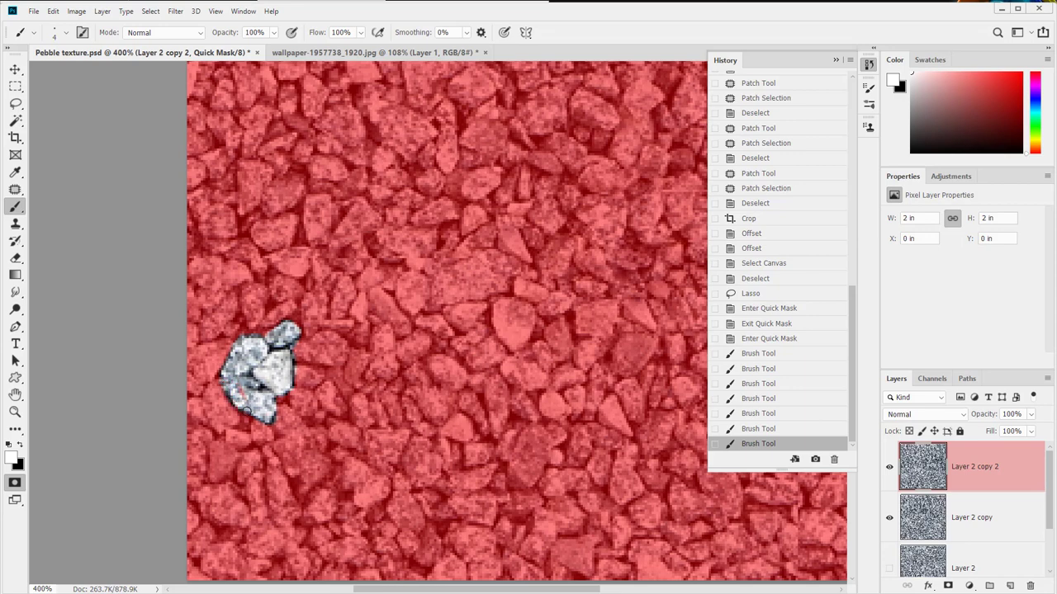
key("x")
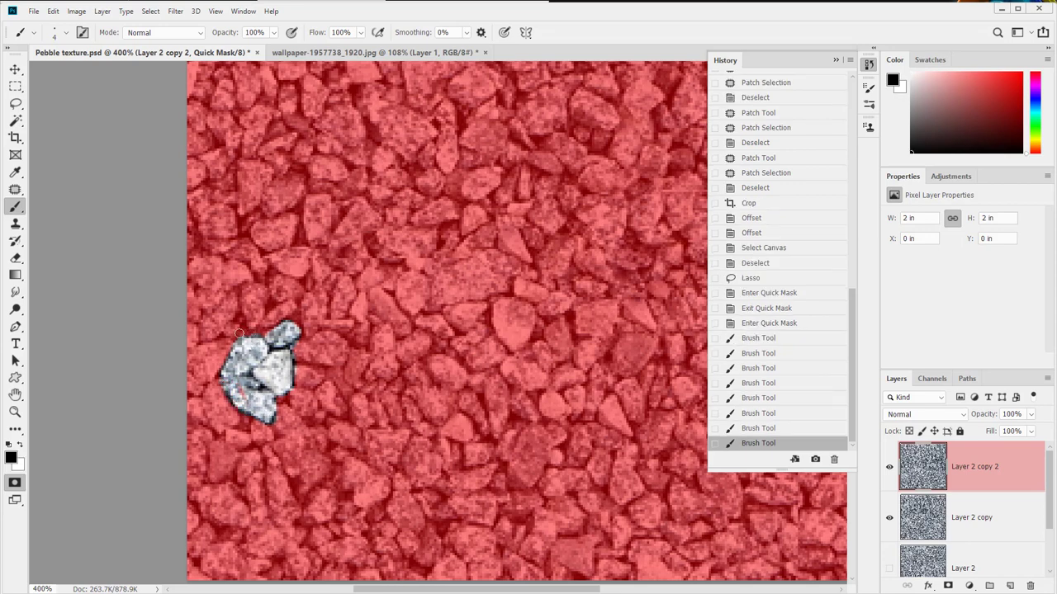
mouse_move(257, 330)
left_mouse_down()
mouse_move(293, 347)
mouse_move(289, 380)
left_mouse_up()
key("x")
left_click(242, 397)
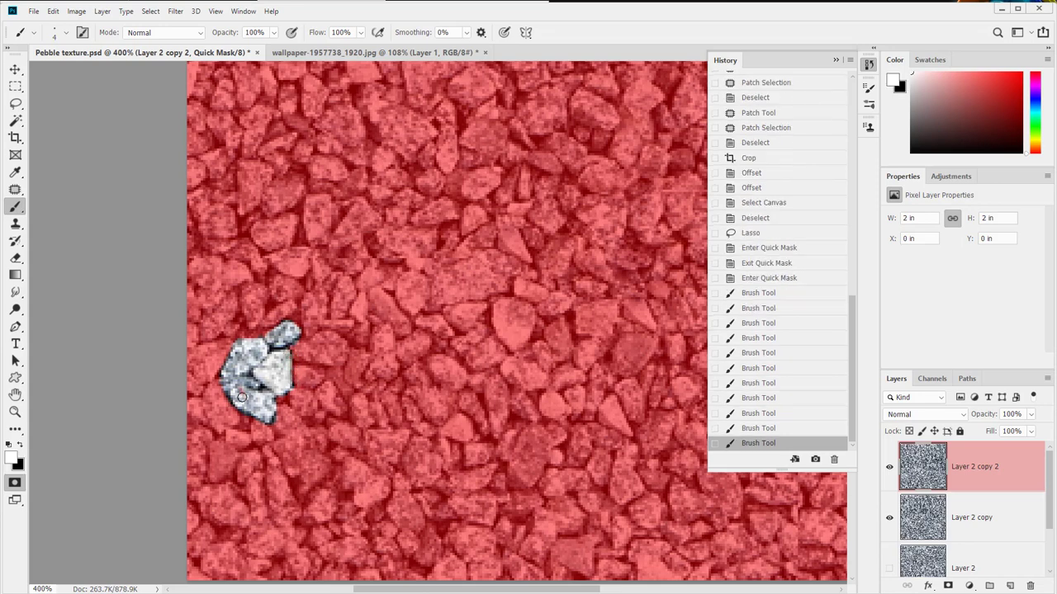
left_click(237, 388)
left_click(235, 355)
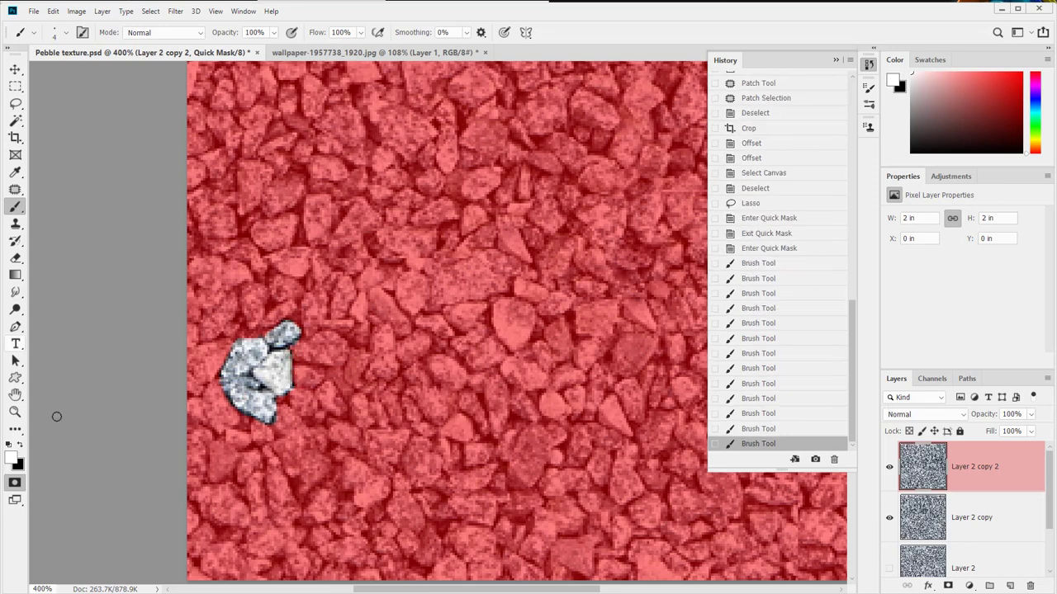
- Delete Layer 2 copy and Layer 2, then select Layer 2 copy 2 and leave Quick Mask mode
left_click(994, 520)
scroll(994, 520, "down", 3)
left_click(980, 506, "shift")
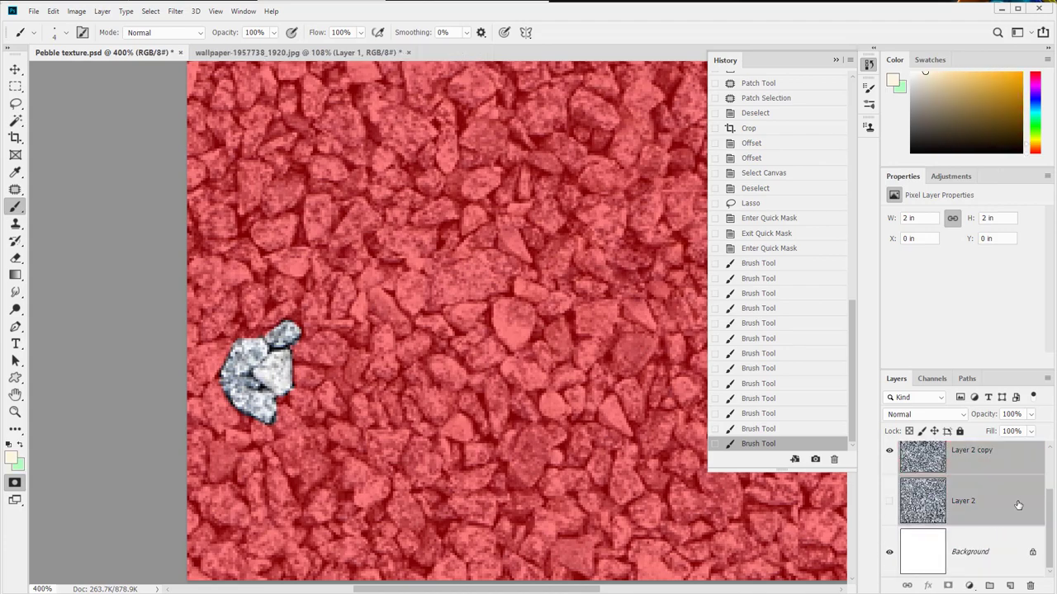
left_click_drag(1018, 506, 1030, 585)
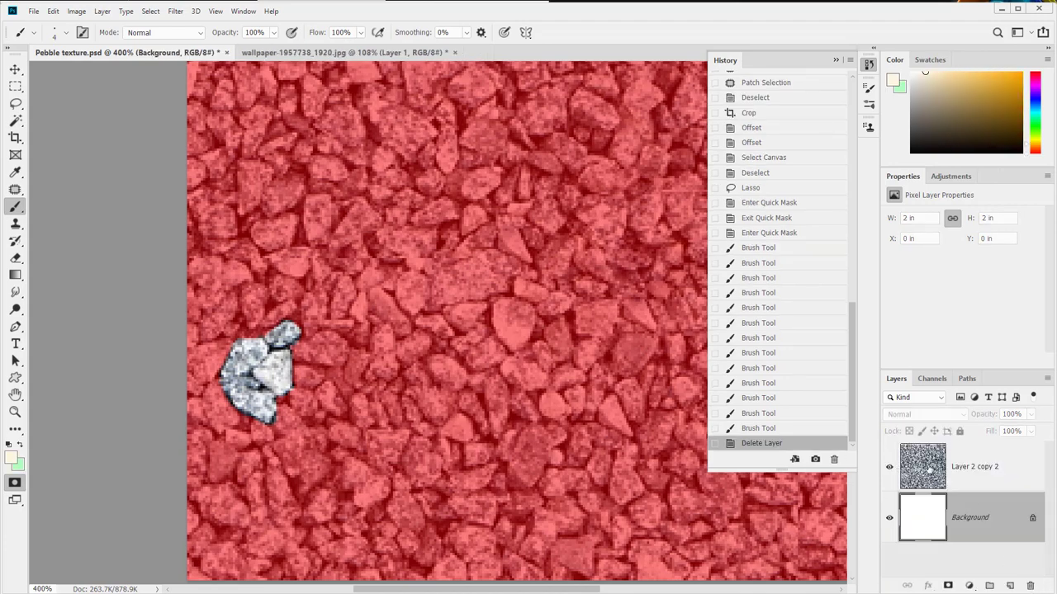
left_click(929, 467)
left_click(15, 483)
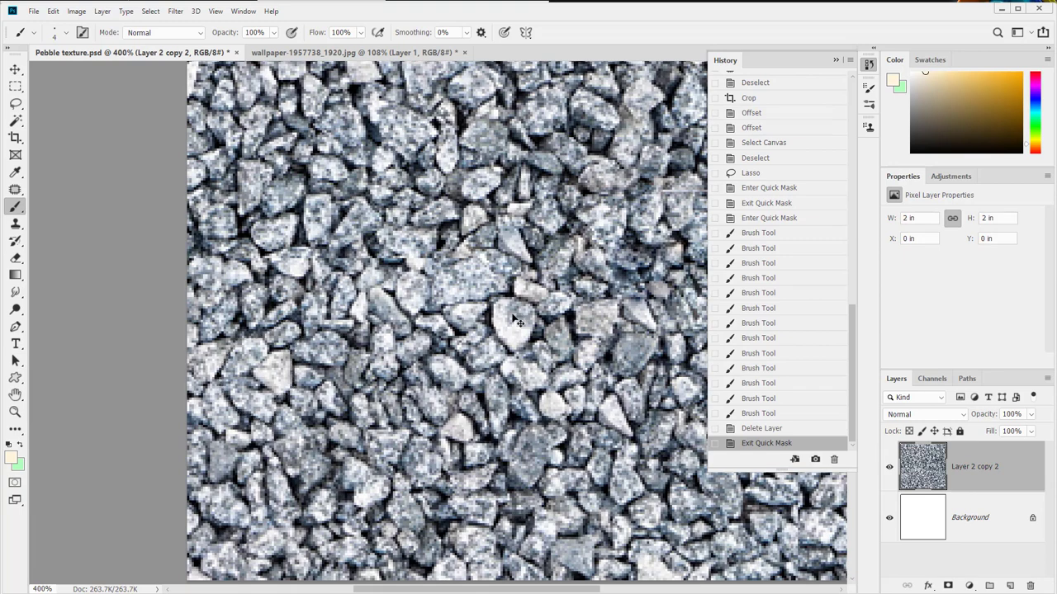
- Duplicate Layer 2 copy 2 and darken the duplicate with Levels, setting the midtone input to 0.50
key("z")
left_click(328, 268, "alt")
left_click(327, 269, "alt")
left_click_drag(439, 255, 389, 293)
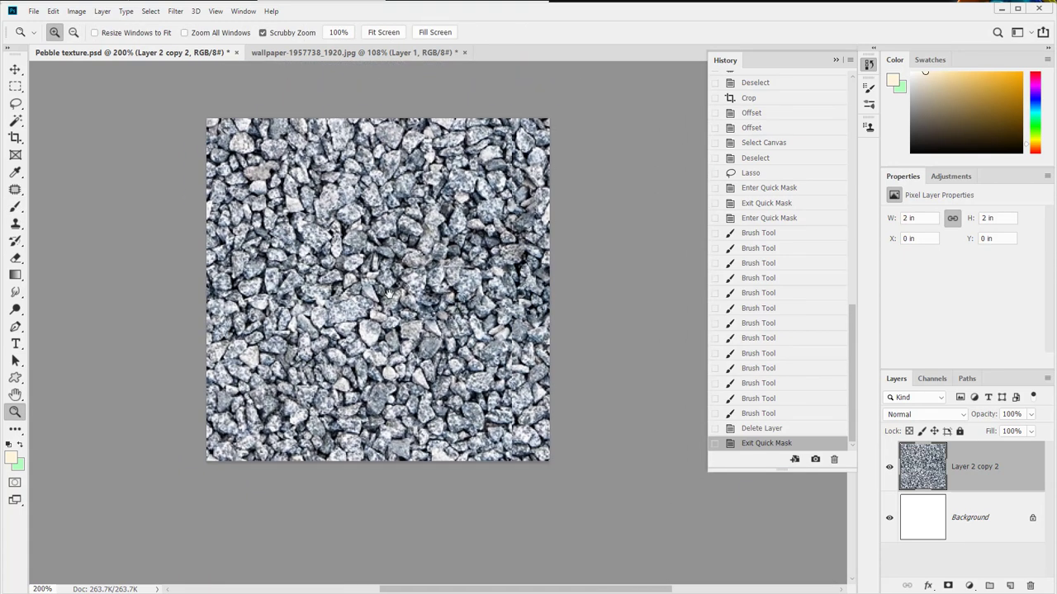
key("ctrl+l")
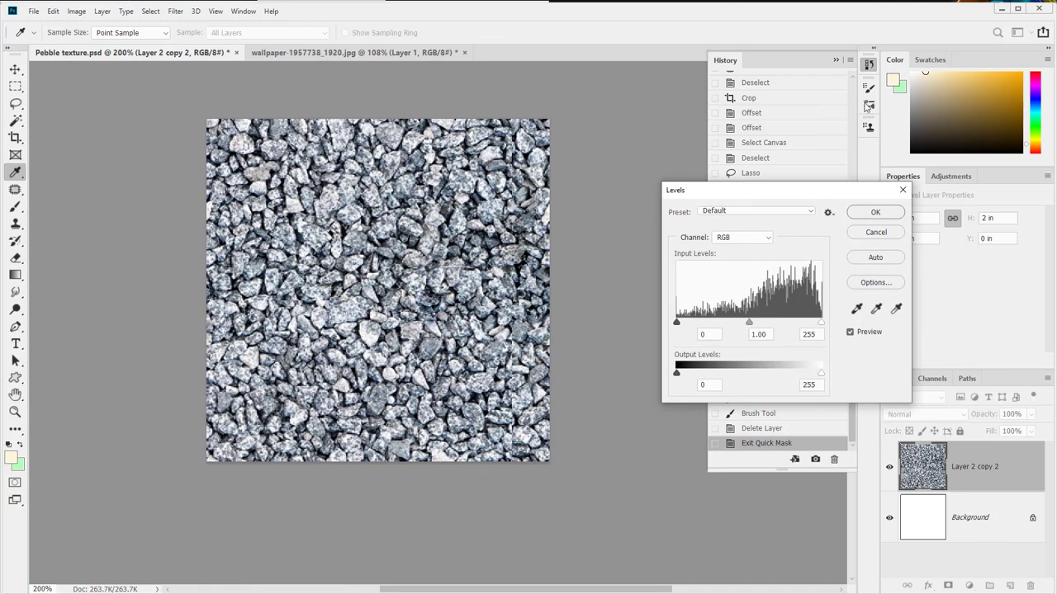
left_click(877, 232)
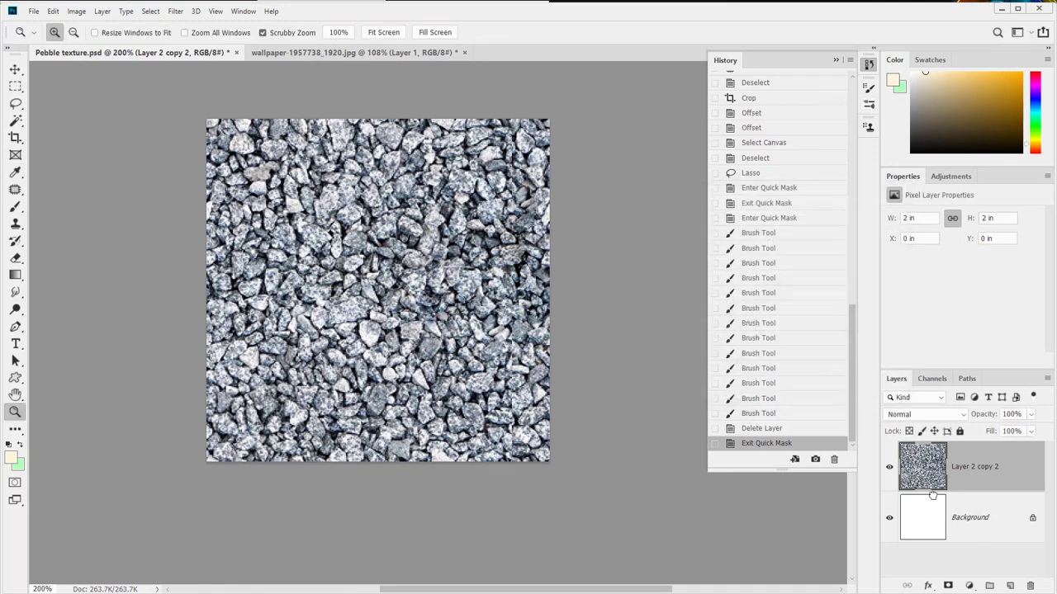
left_click_drag(932, 494, 1010, 586)
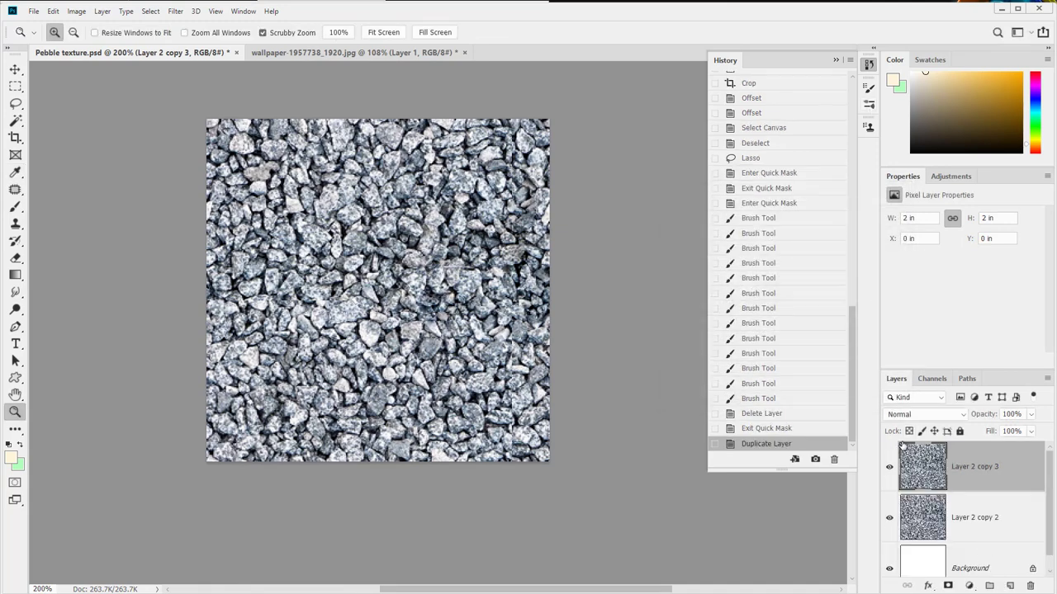
key("ctrl+l")
left_click_drag(748, 323, 781, 325)
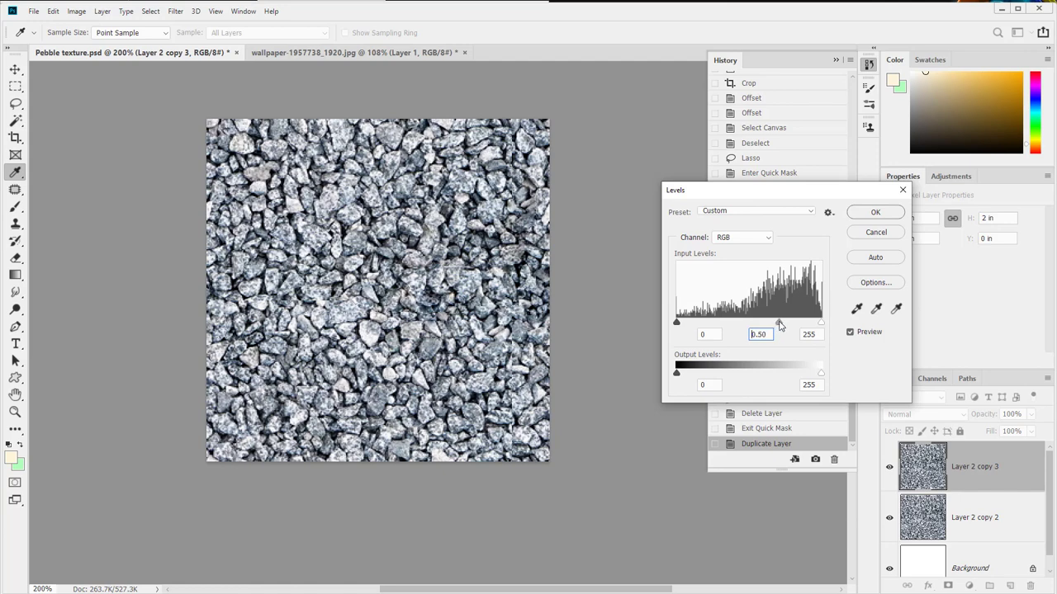
left_click(876, 213)
- Select the whole canvas and define it as a new pattern with the suggested name
key("ctrl+a")
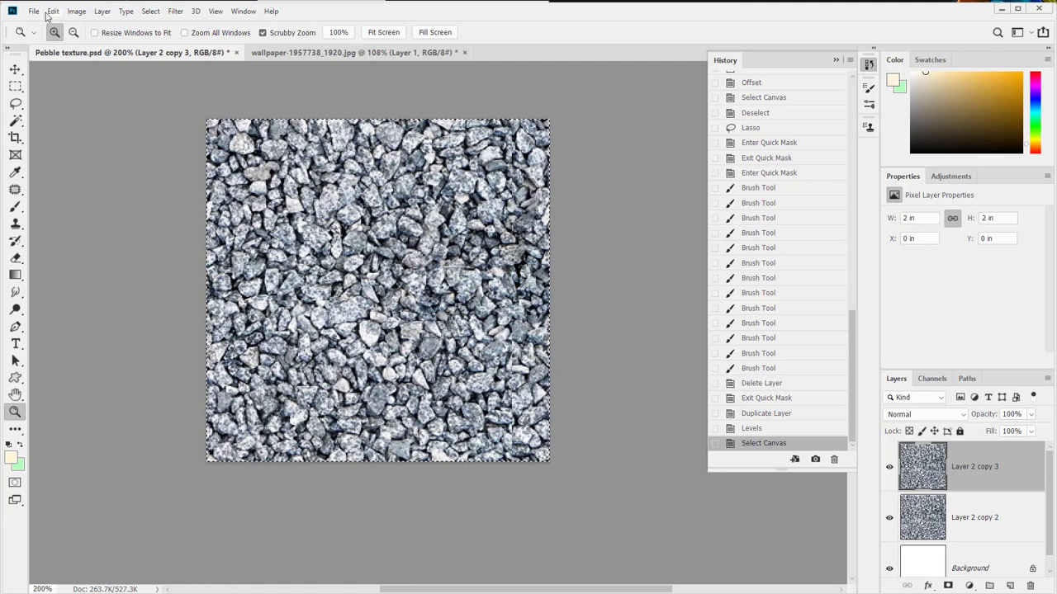
left_click(35, 12)
mouse_move(54, 12)
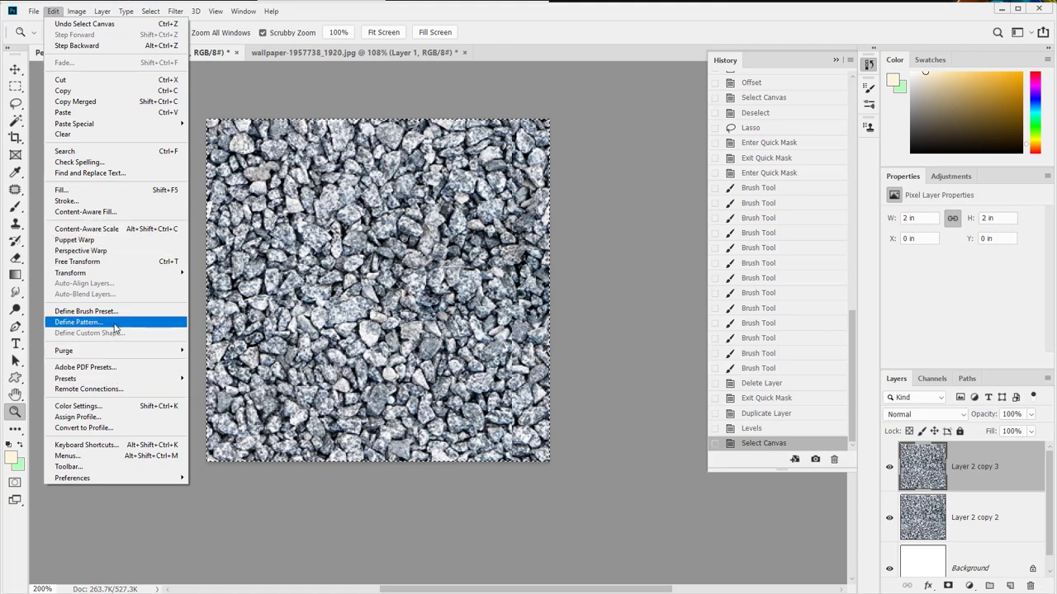
left_click(83, 322)
key("Return")
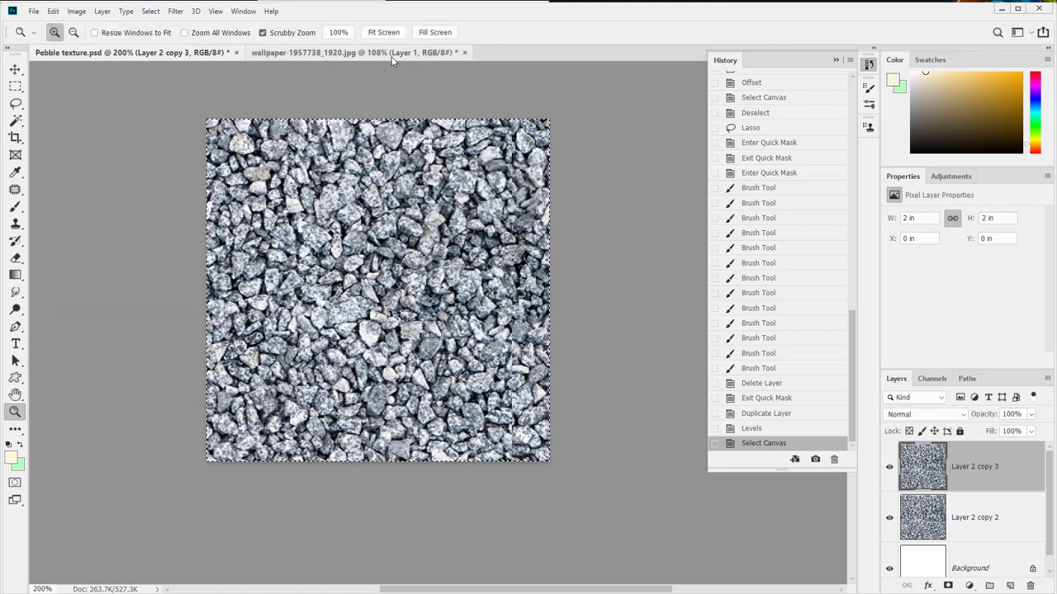
- Fill the selected area of Layer 1 in wallpaper-1957738_1920.jpg with the newest pebble pattern and examine how the whole image tiles
left_click(358, 53)
left_click(55, 11)
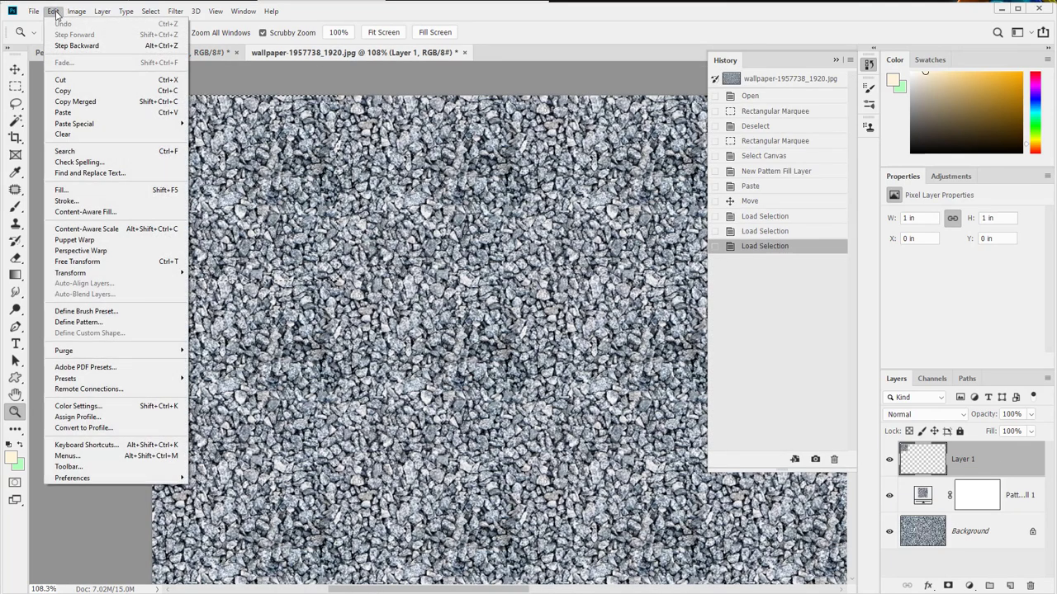
left_click(100, 190)
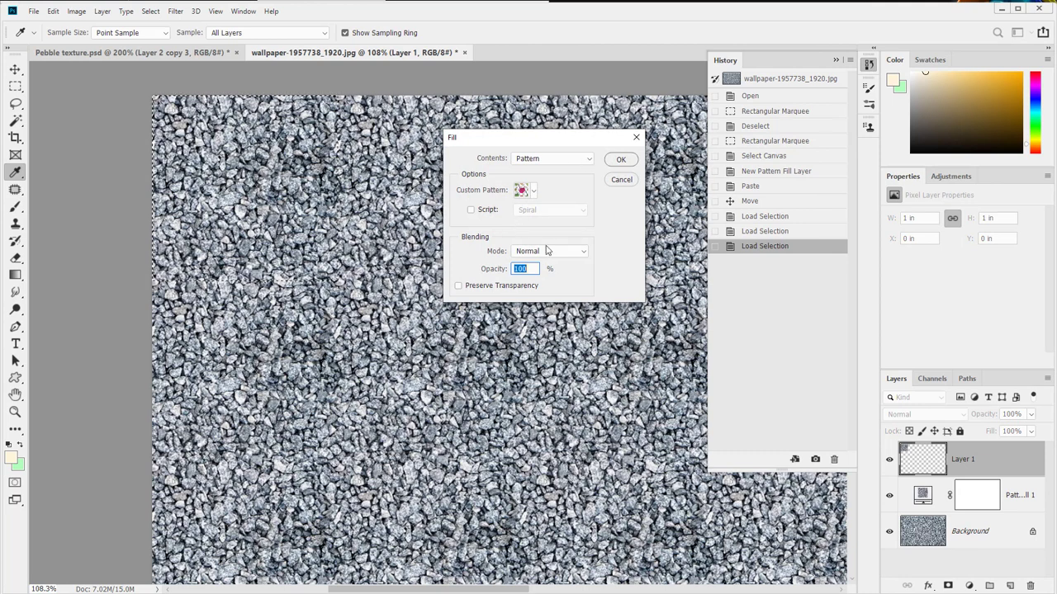
left_click(533, 191)
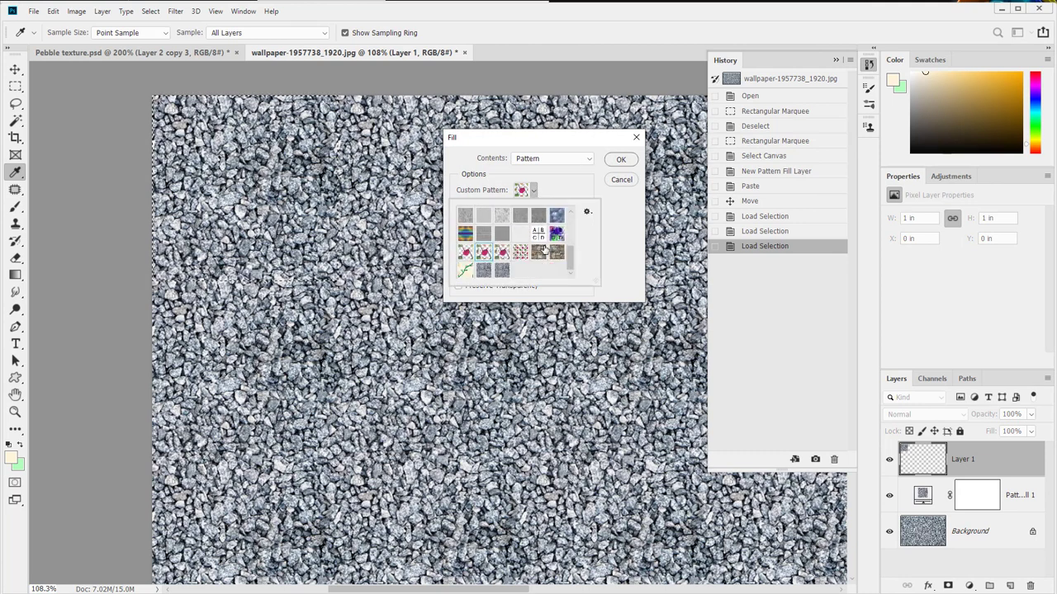
left_click(502, 269)
left_click(621, 159)
key("z")
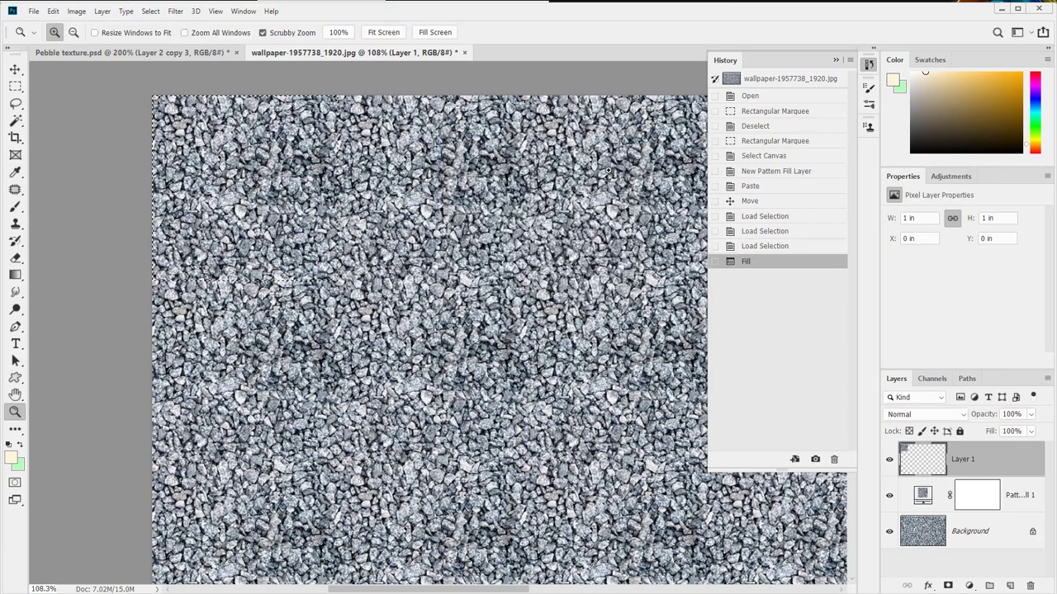
left_click(339, 303, "alt")
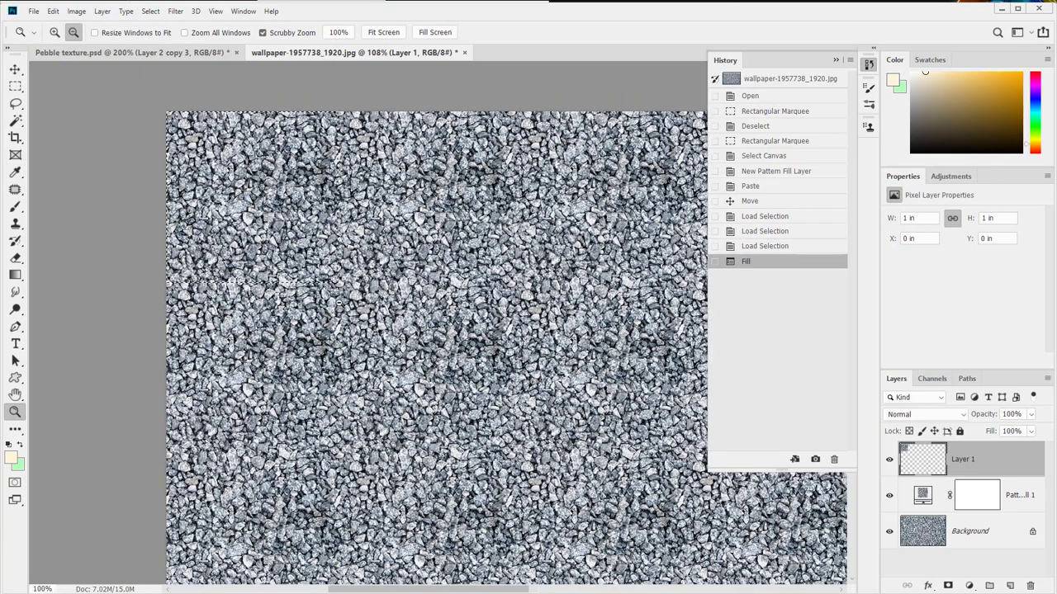
left_click_drag(843, 548, 239, 210)
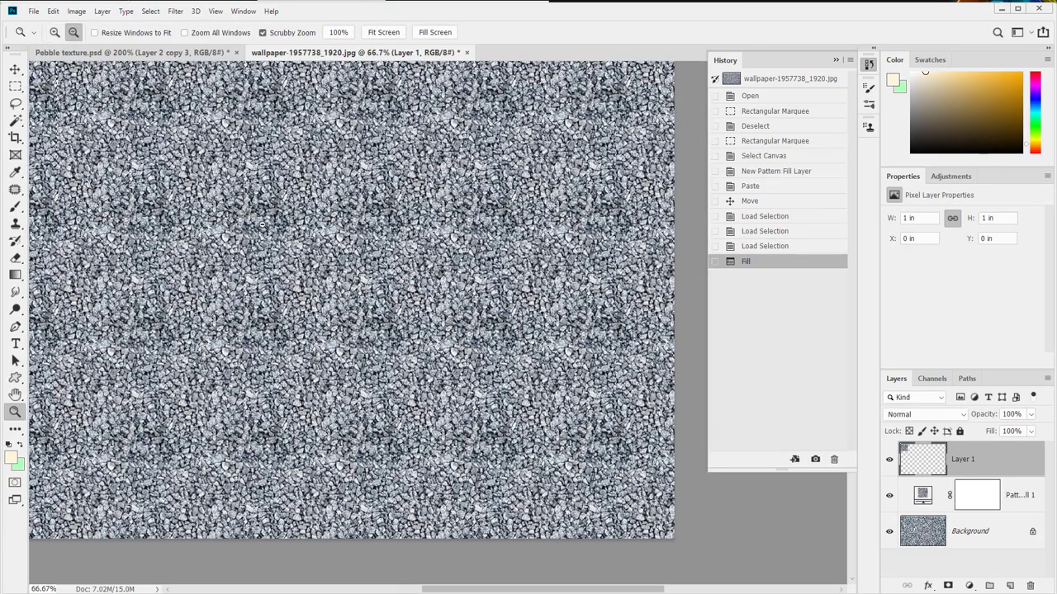
left_click(264, 227, "alt")
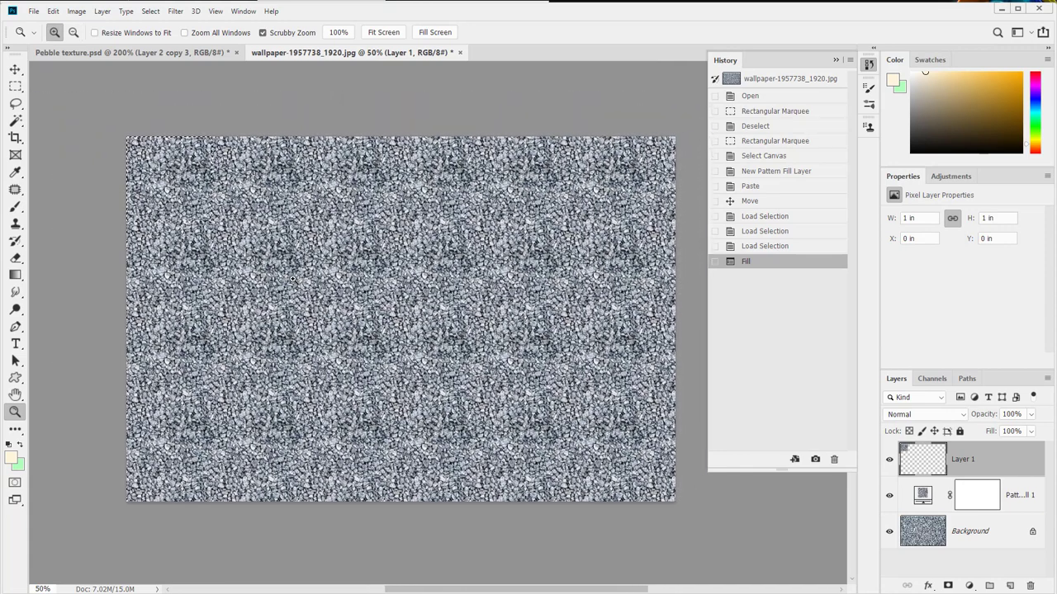
- Undo the pattern fill on Layer 1, returning to the last loaded selection
left_click(294, 281)
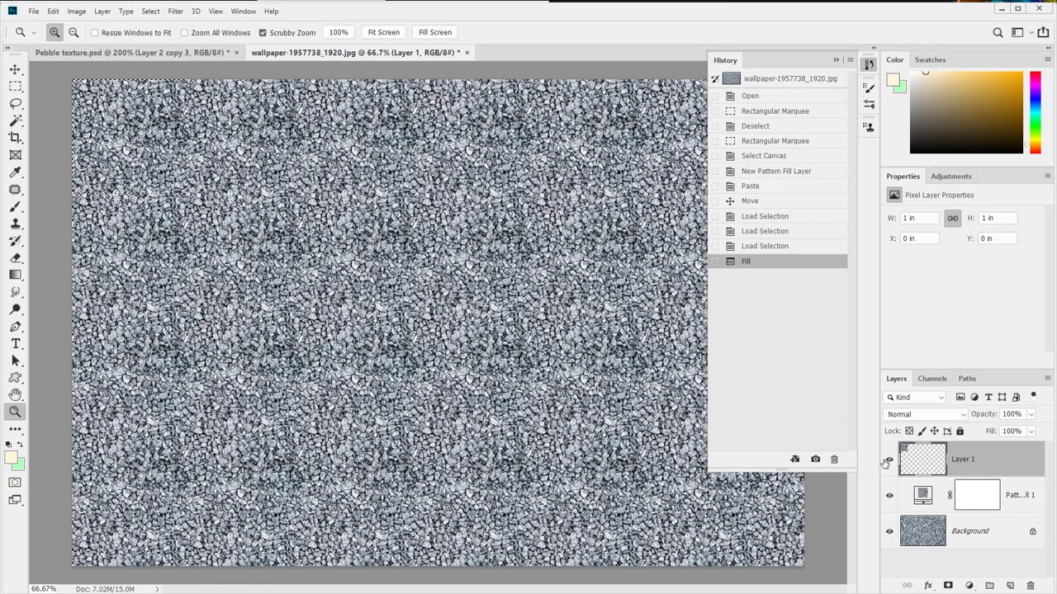
key("ctrl+d")
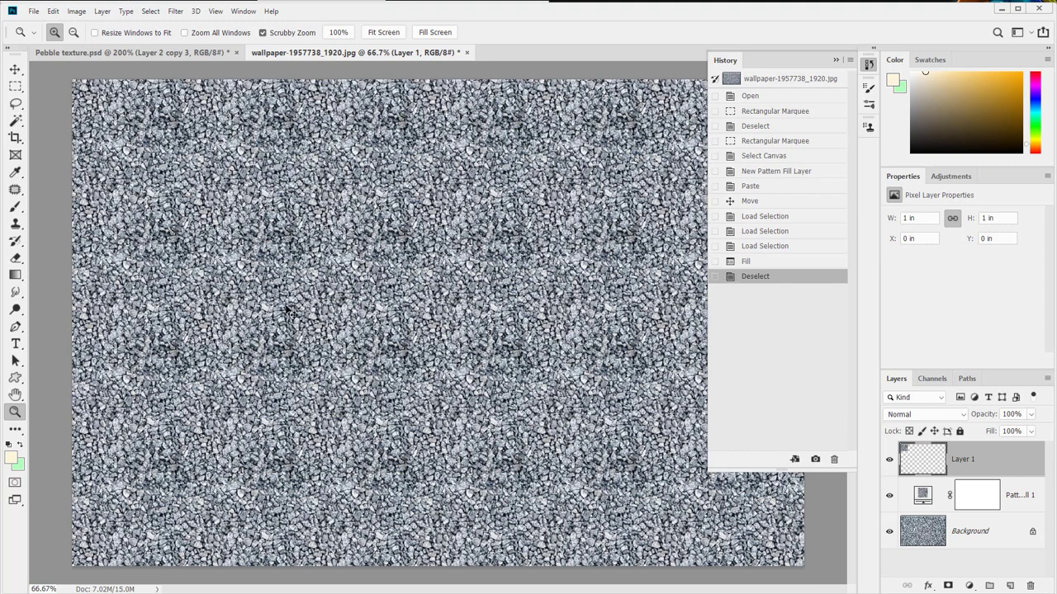
key("ctrl+z")
key("ctrl+a")
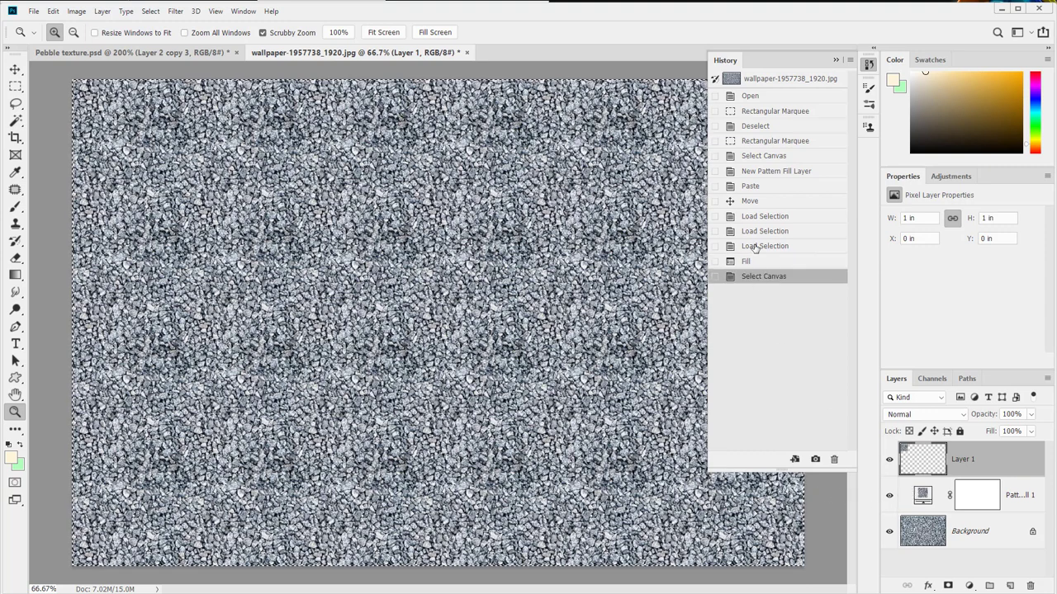
key("ctrl+z")
key("ctrl+z")
- Add a pattern fill layer above Pattern Fill 1 within the loaded selection, using the newest pebble pattern at 100% scale
left_click(931, 500)
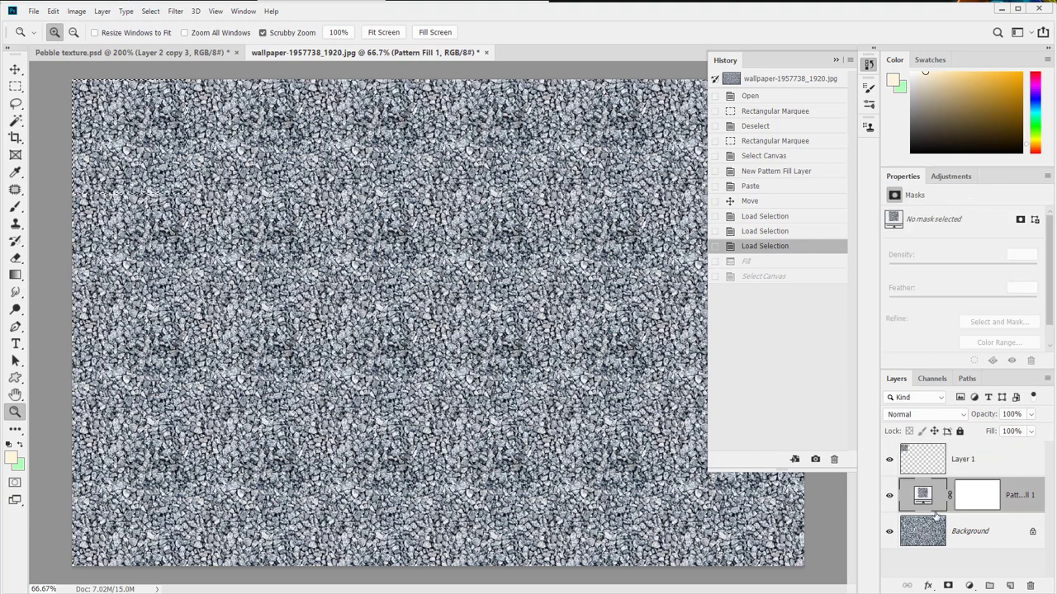
left_click(968, 586)
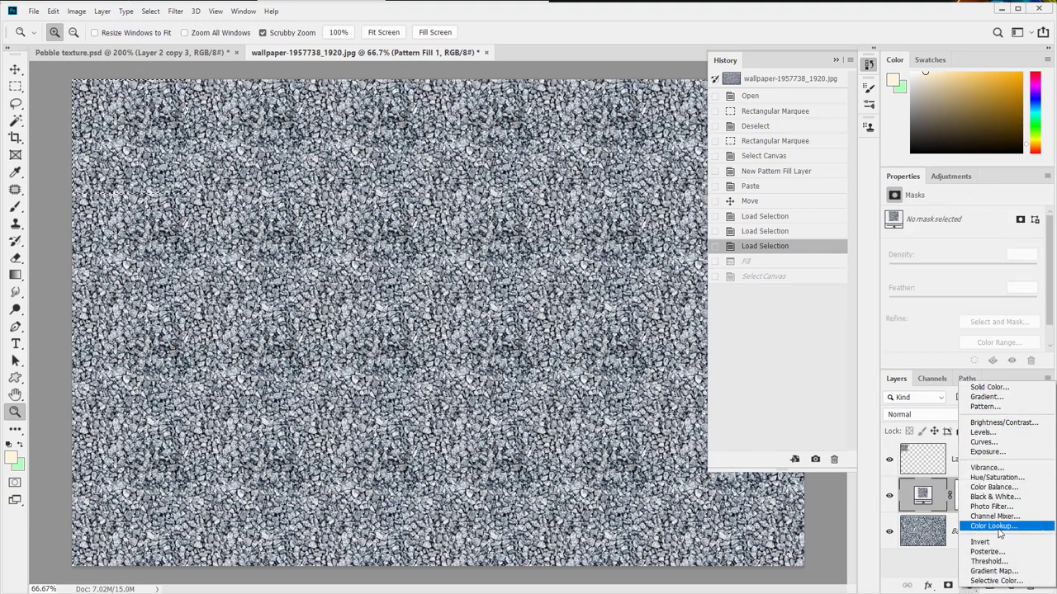
left_click(985, 407)
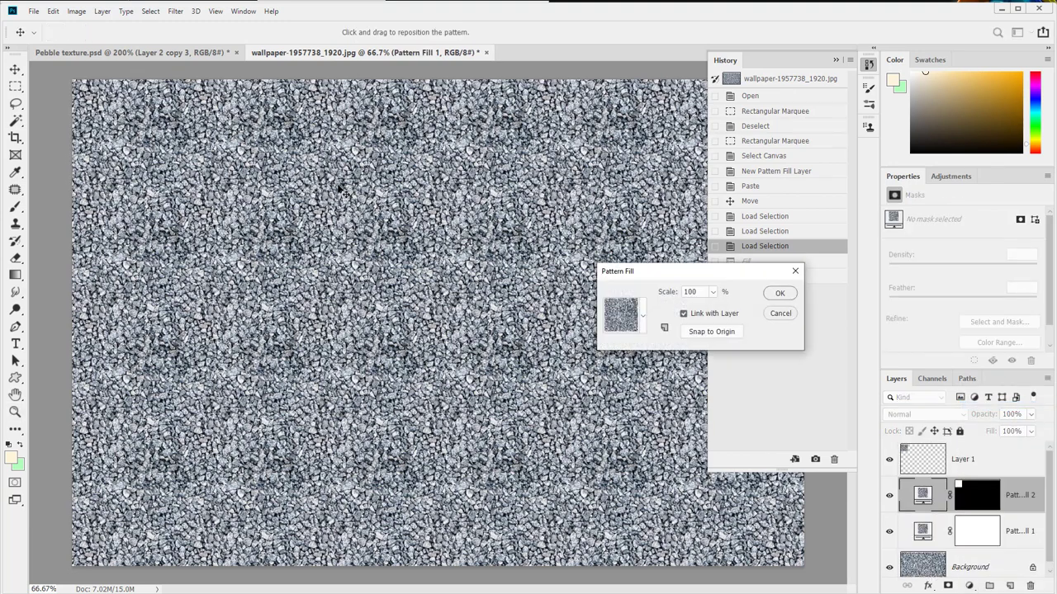
left_click(643, 320)
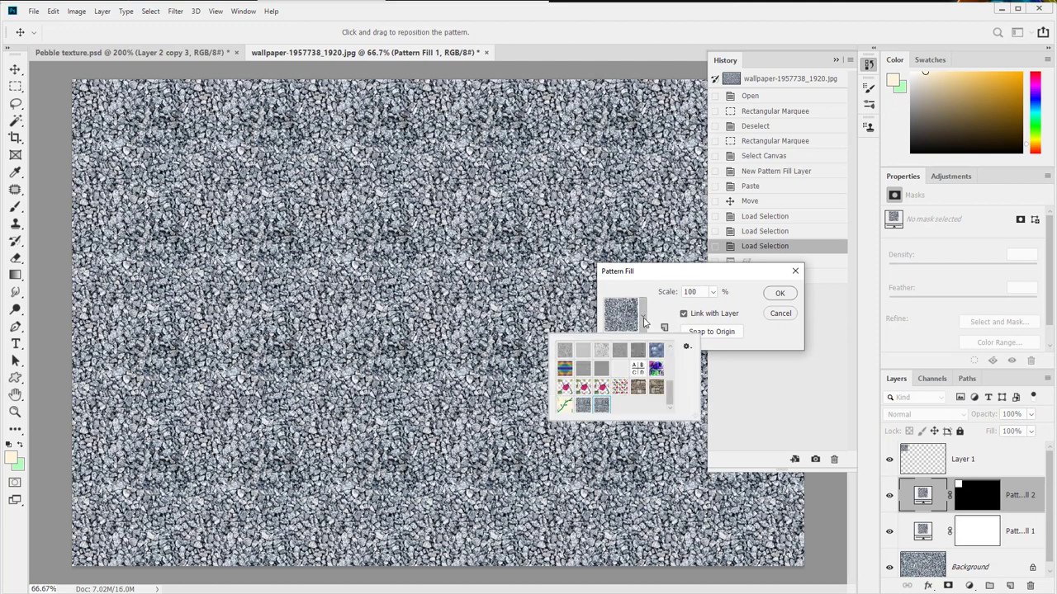
left_click(779, 293)
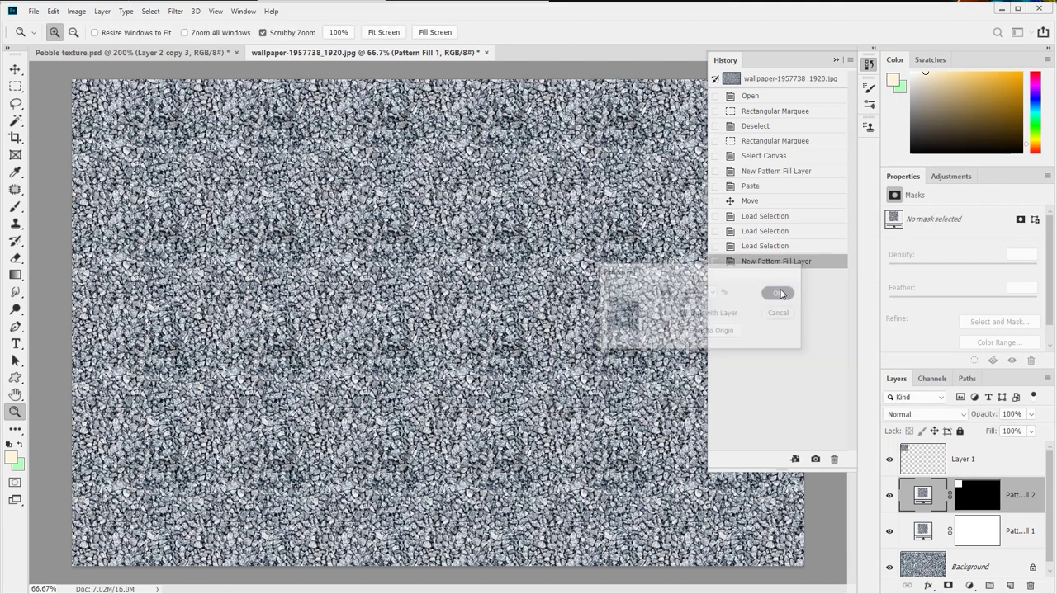
- Compare the tiling with Pattern Fill 2 hidden and shown, examining both the whole image and a closer view
left_click(891, 502)
left_click(892, 502)
left_click(892, 502)
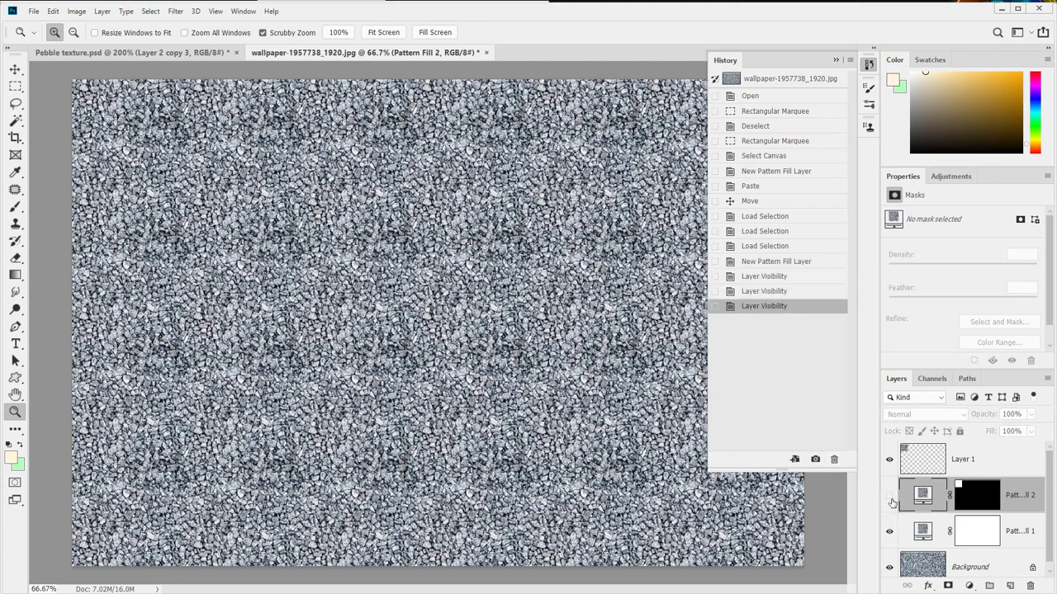
left_click(892, 502)
left_click(890, 496)
left_click(890, 496)
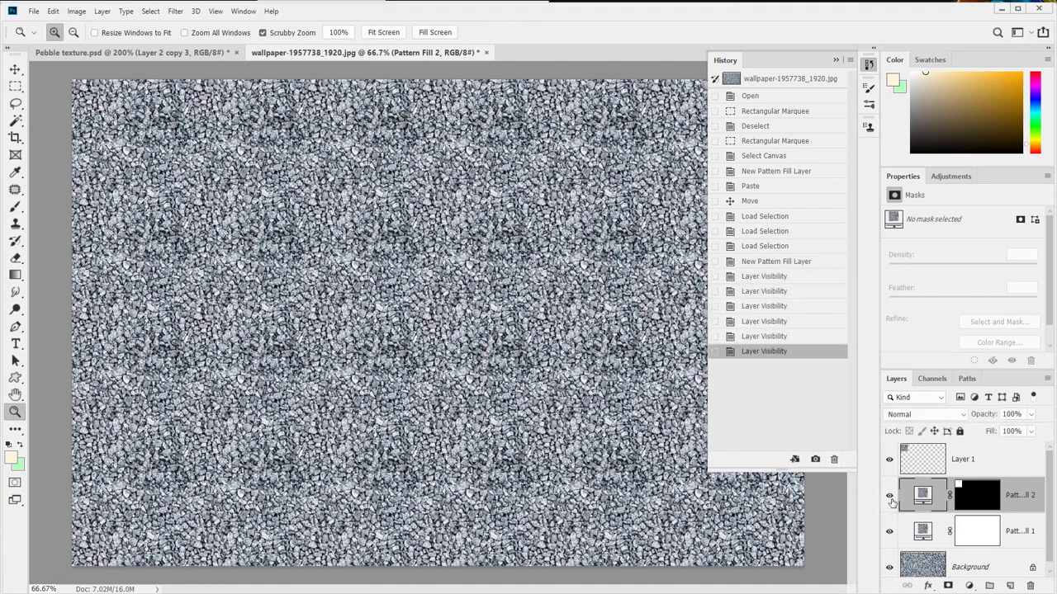
left_click(474, 360, "alt")
left_click(464, 360, "alt")
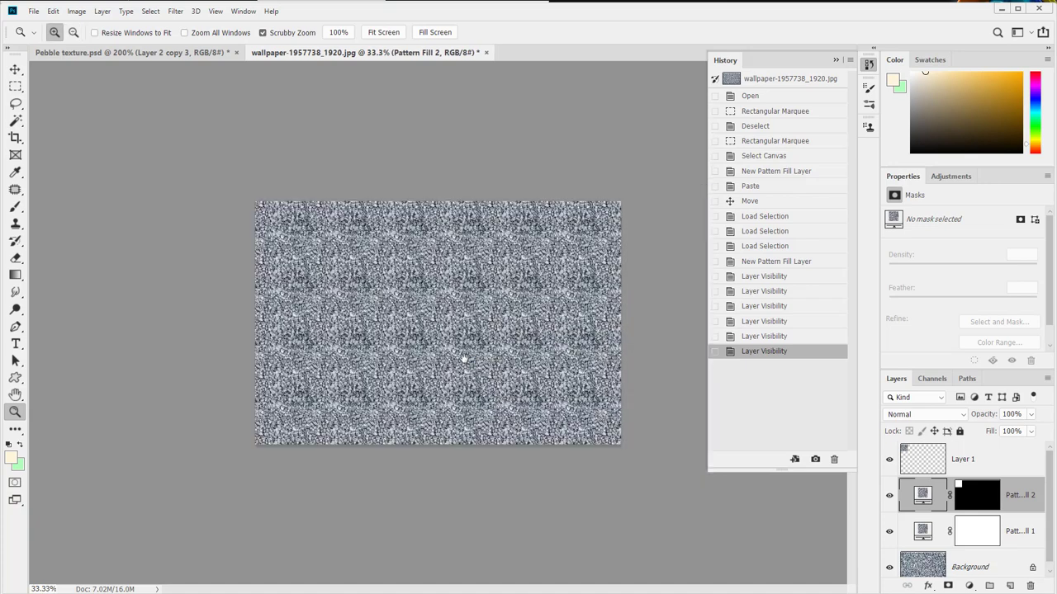
left_click(407, 316)
left_click(401, 337)
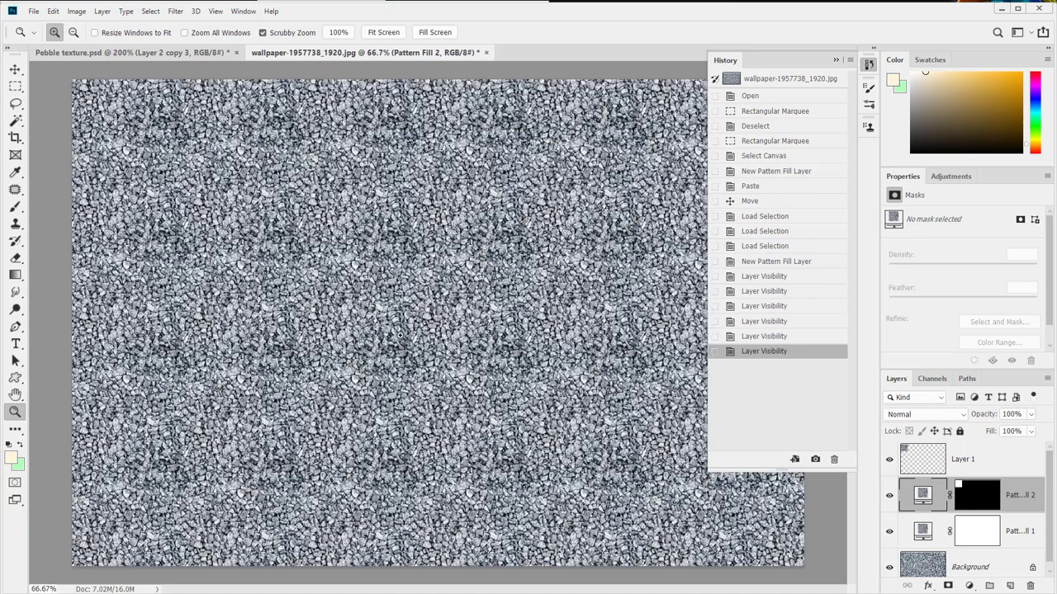
- Compare the texture with Layer 1 hidden and shown above the pattern fill layers
left_click(890, 460)
left_click(890, 461)
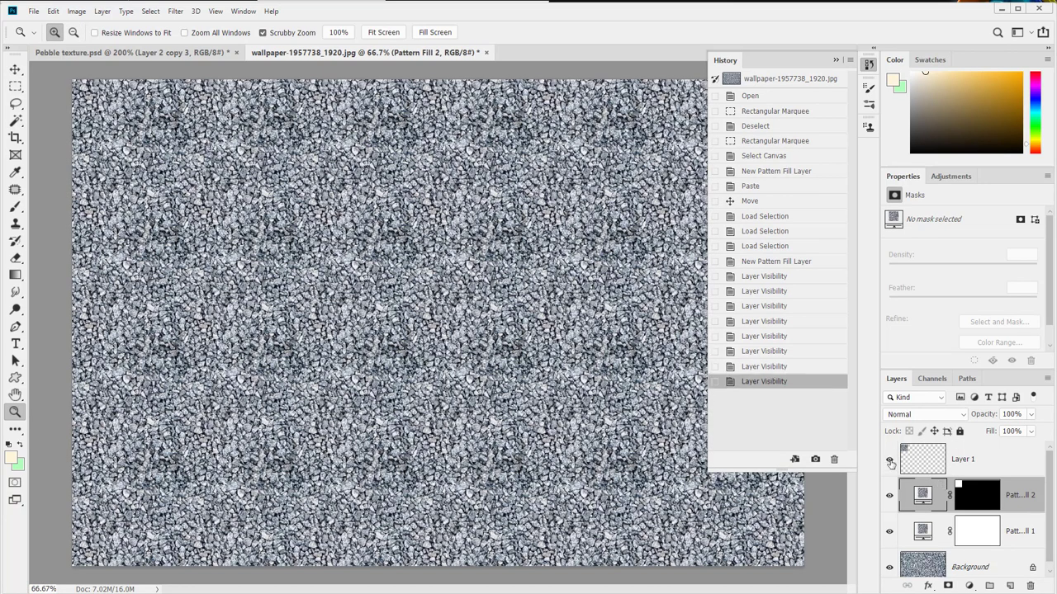
left_click(890, 460)
left_click(890, 461)
left_click(890, 461)
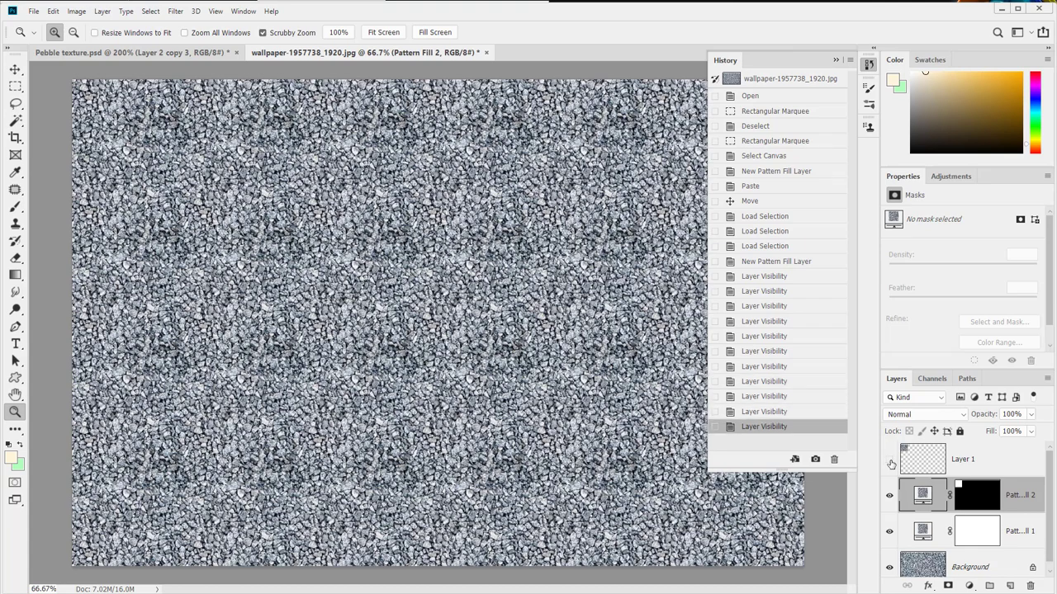
left_click(890, 461)
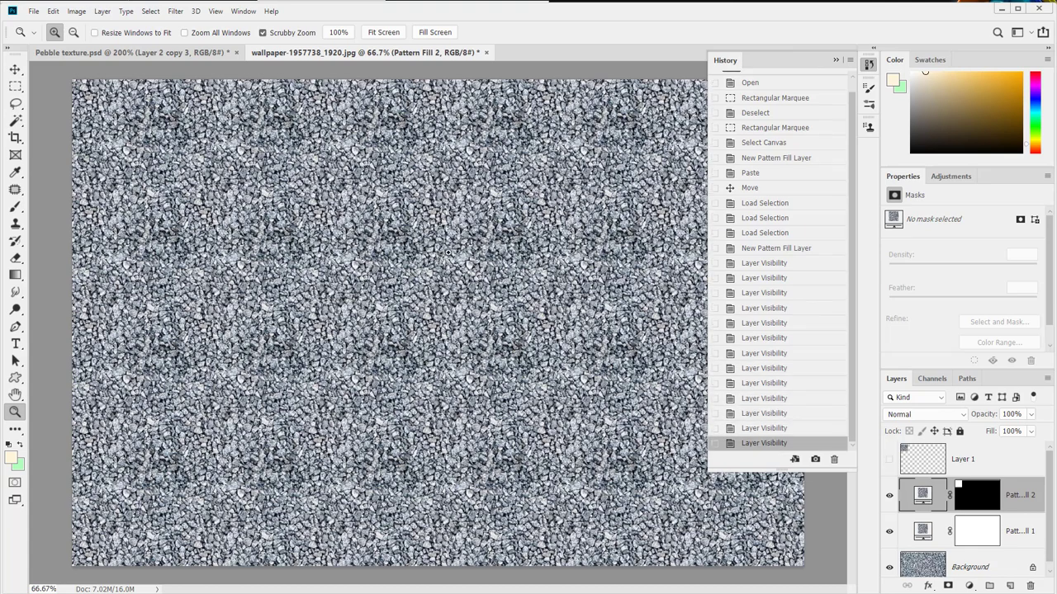
- Show Layer 1 and compare its enlarged tile area with the tile in Pebble texture.psd
left_click_drag(66, 117, 189, 117)
left_click_drag(376, 281, 543, 373)
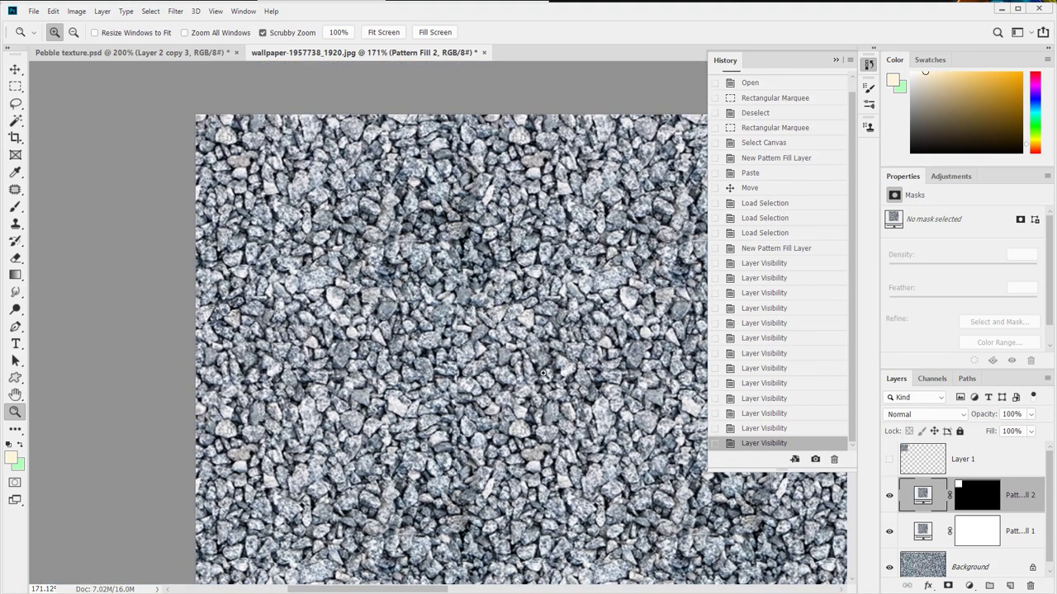
left_click(888, 460)
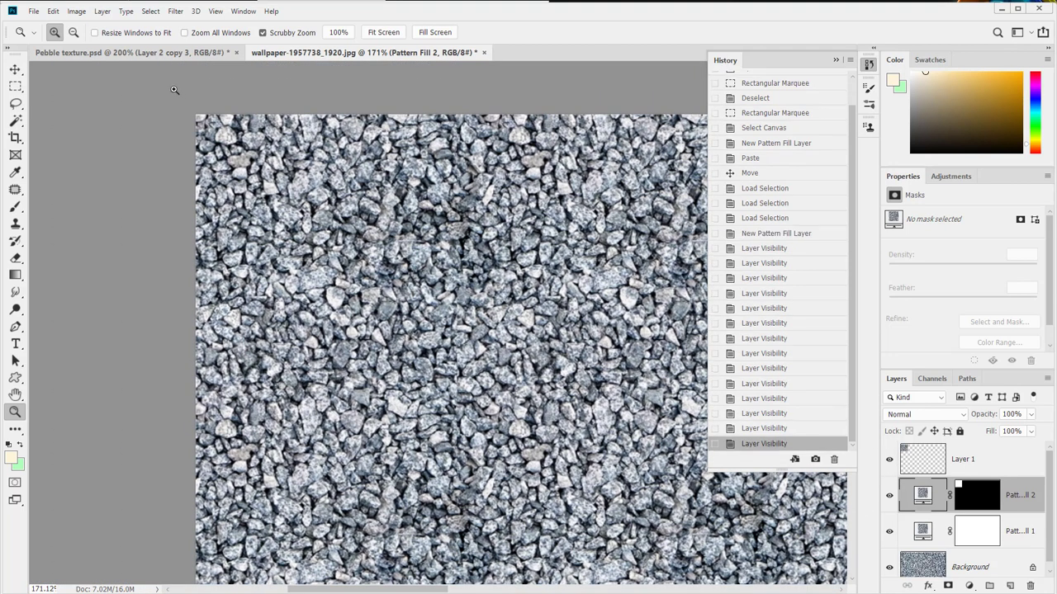
left_click(165, 52)
left_click(318, 52)
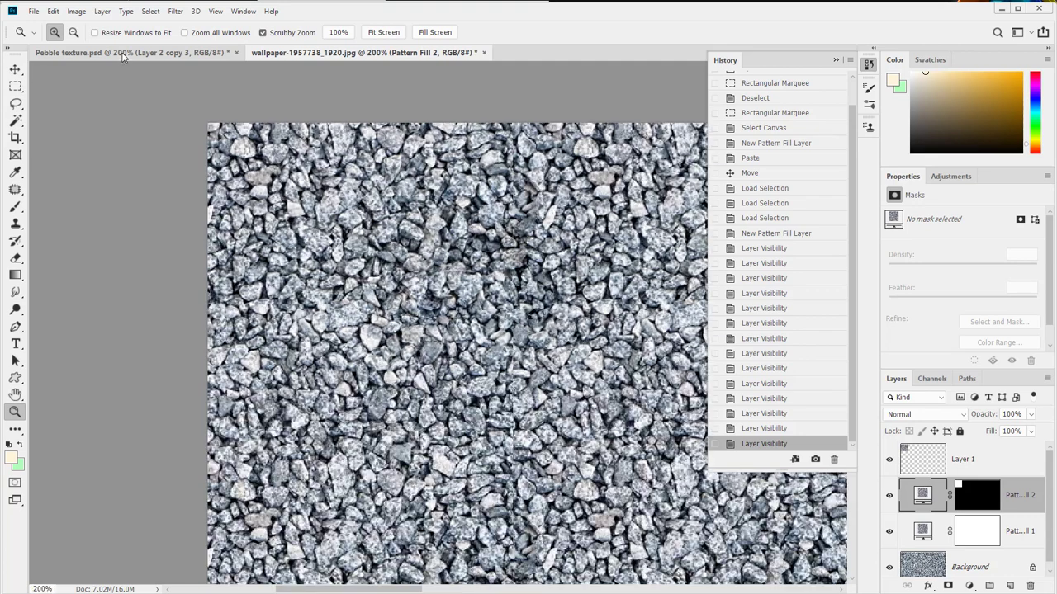
left_click(124, 52)
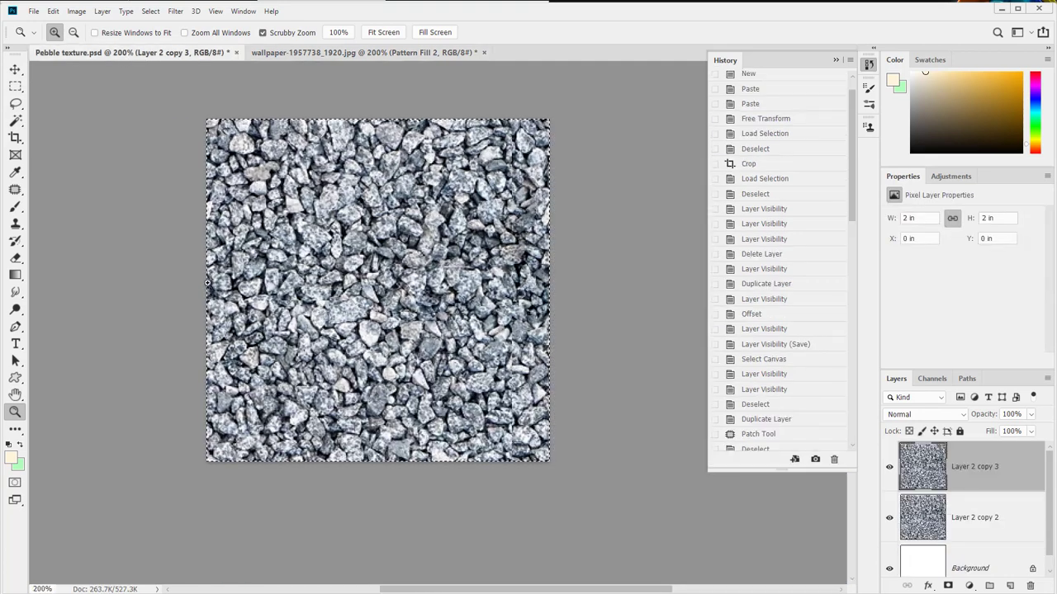
left_click(363, 52)
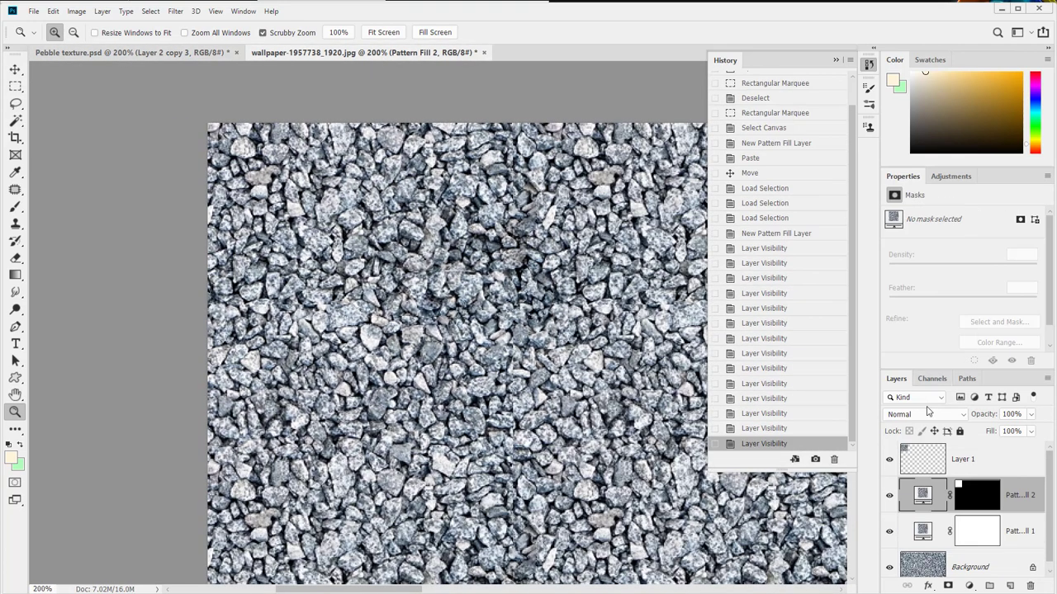
- Lasso the bright pebbles near the left edge of Layer 1 and darken them with Levels, setting the midtone input to 0.61
left_click(904, 455)
scroll(799, 446, "down", 2)
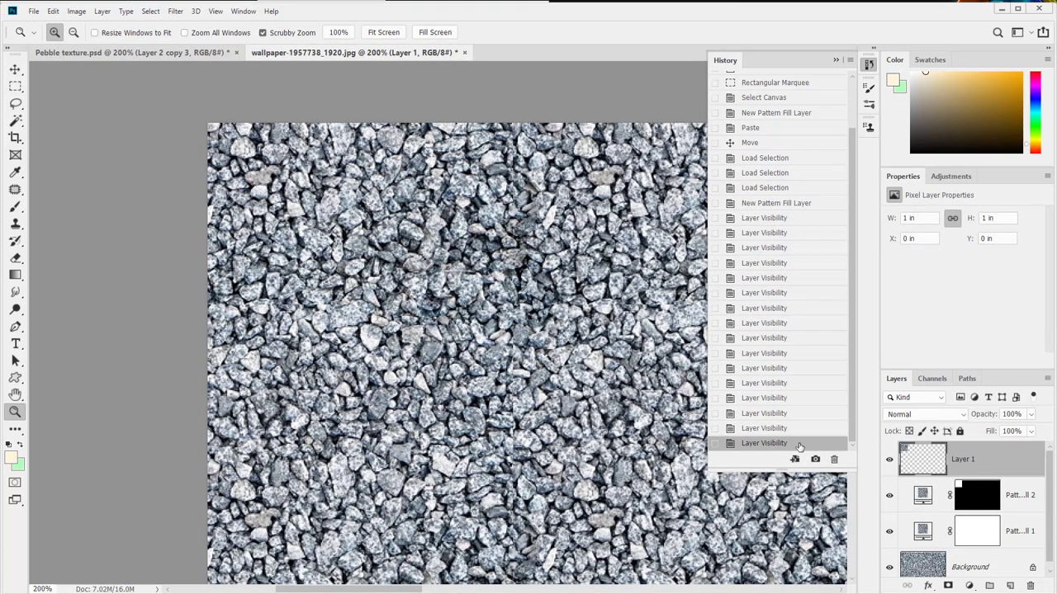
key("l")
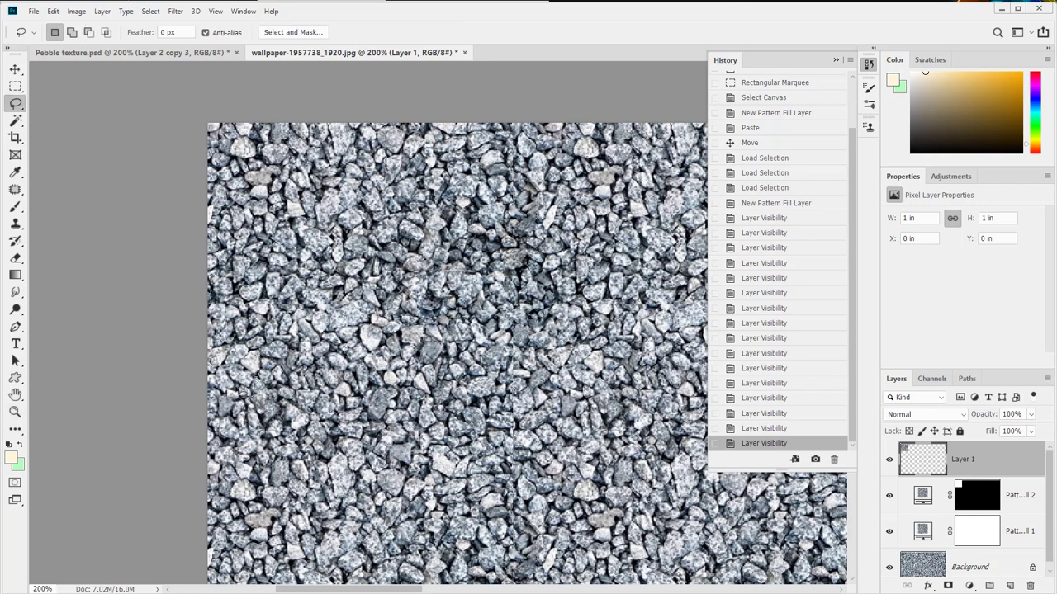
left_click_drag(248, 356, 237, 342)
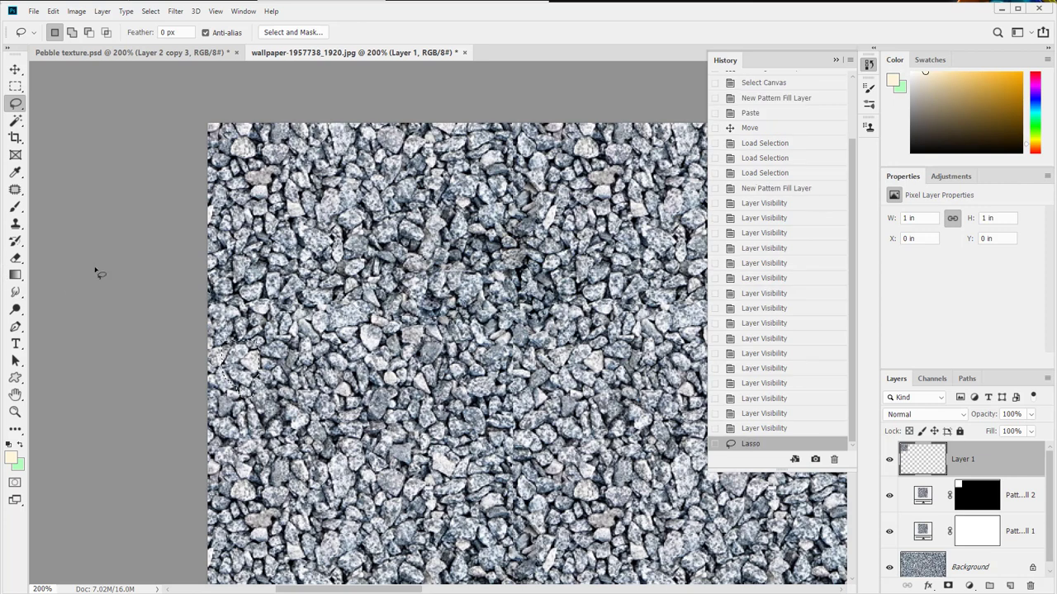
key("ctrl+l")
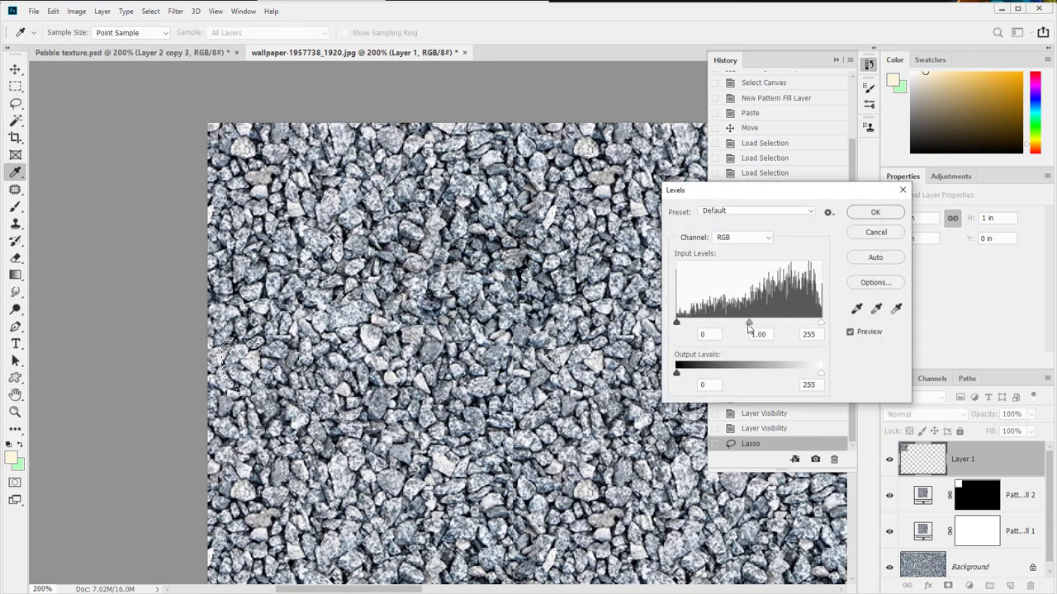
left_click_drag(749, 322, 770, 324)
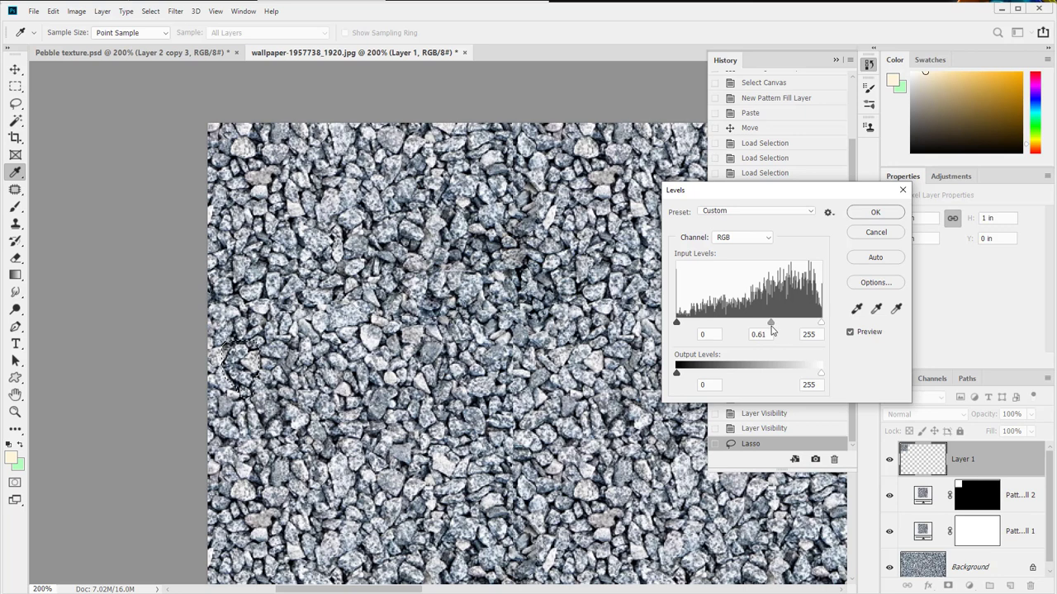
left_click(874, 212)
- Load Layer 1's outline as the selection, copy the retouched tile into Pebble texture.psd as a new layer, and save the file
key("ctrl+d")
key("ctrl+a")
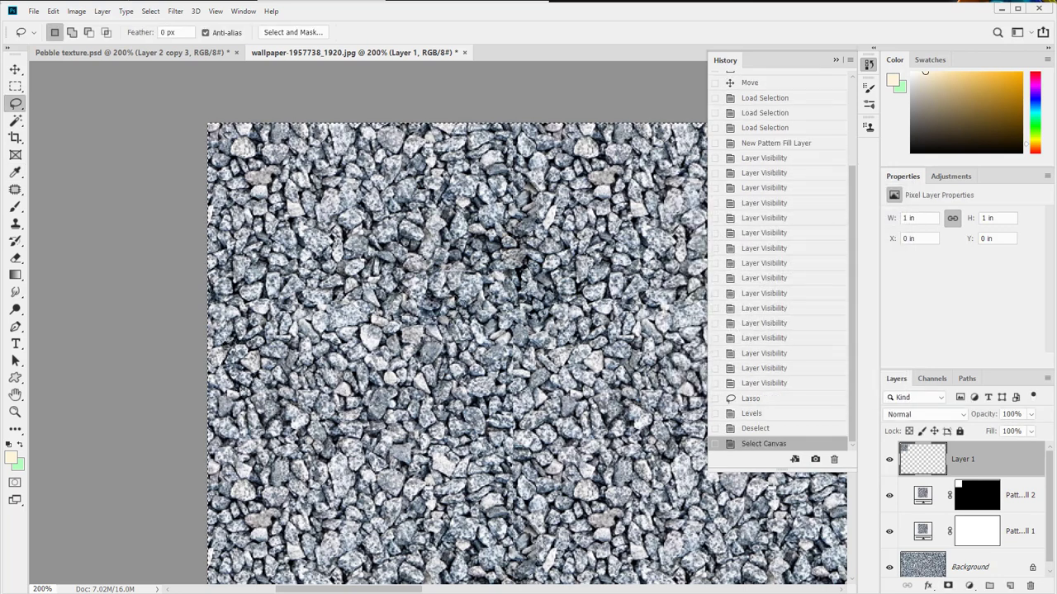
left_click(918, 465, "ctrl")
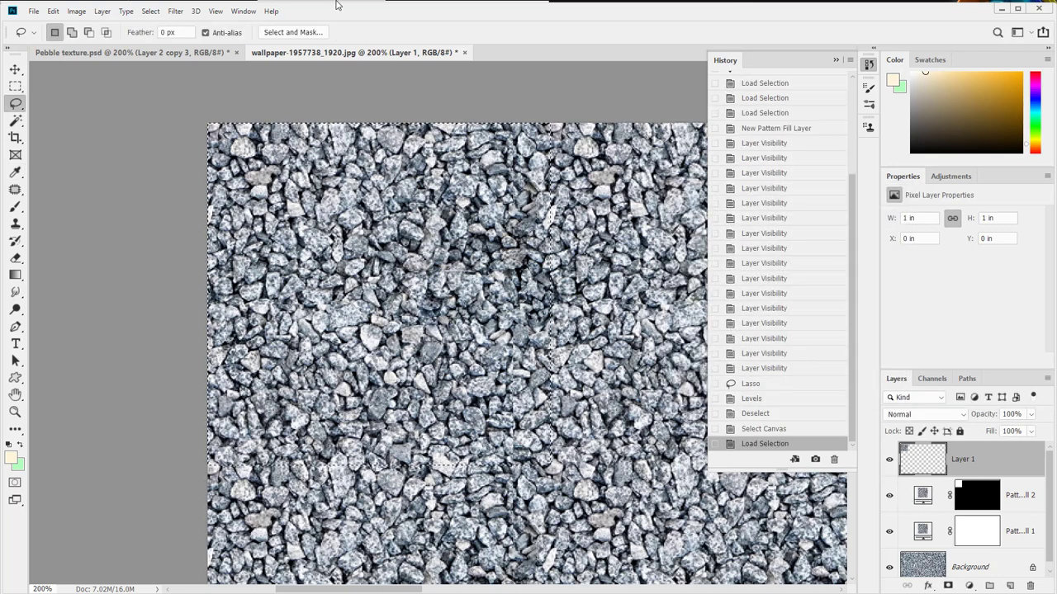
left_click(163, 55)
key("ctrl+v")
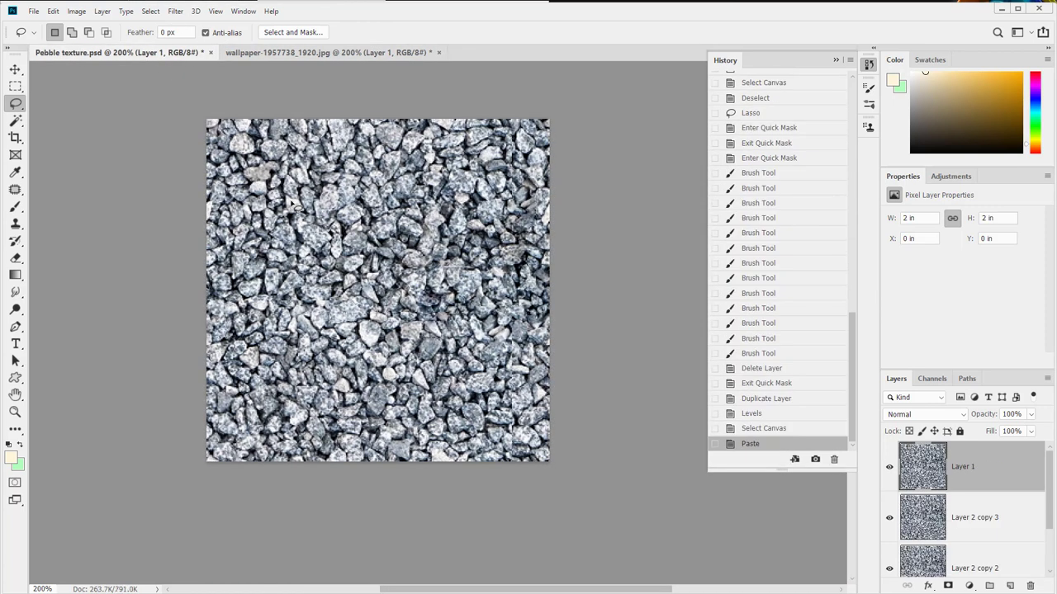
key("ctrl+s")
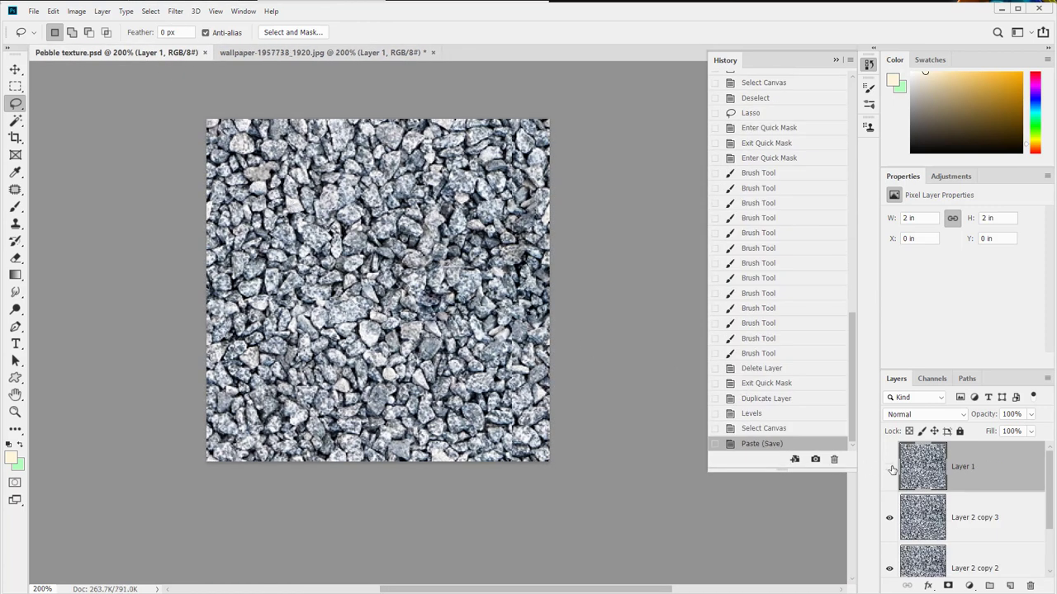
- Compare the tile with the pasted Layer 1 hidden and shown, leave the layer visible, and save Pebble texture.psd
left_click(890, 467)
left_click(890, 468)
left_click(890, 467)
left_click(890, 468)
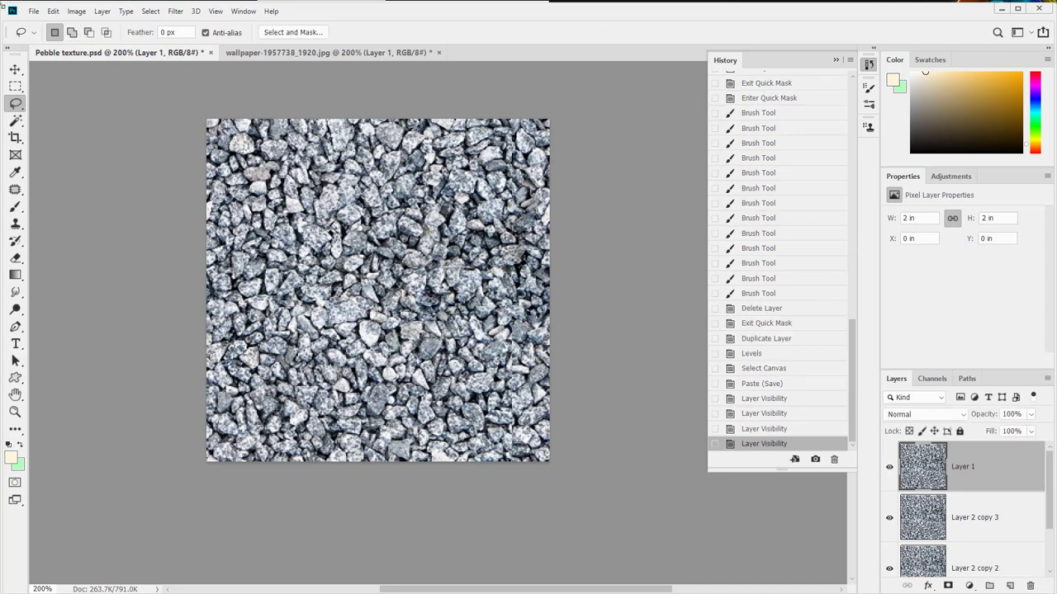
left_click(61, 12)
left_click(305, 146)
key("ctrl+s")
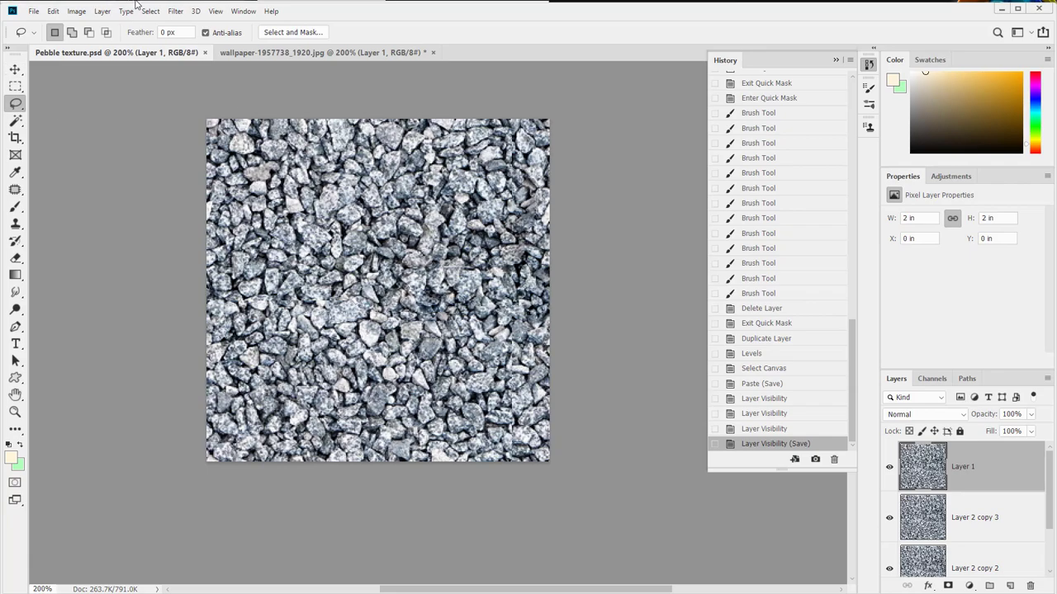
- Examine how the gravel pattern repeats across wallpaper-1957738_1920.jpg, in close-up and over the whole image
left_click(281, 53)
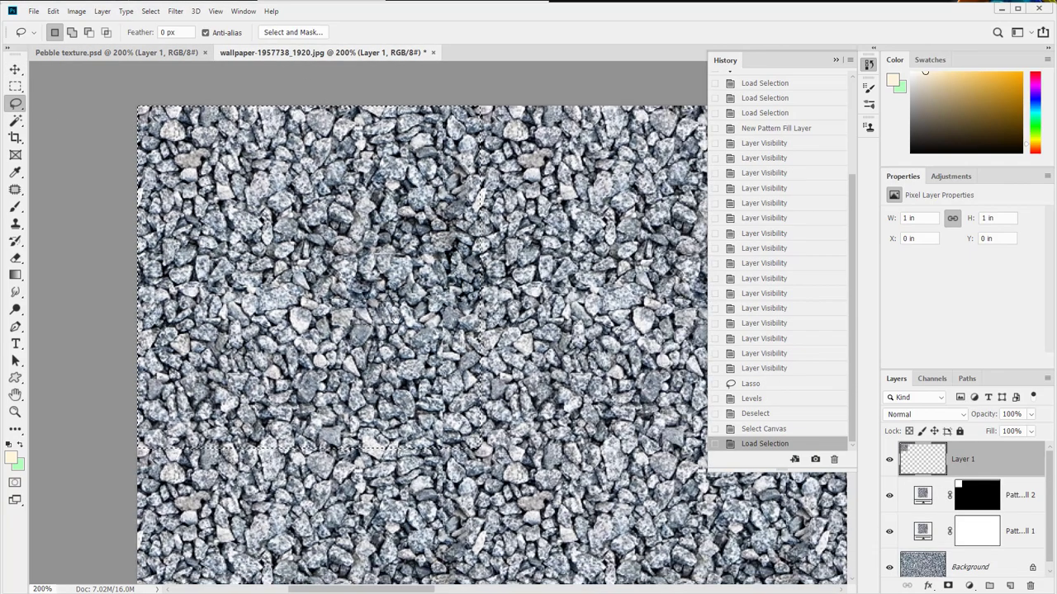
left_click_drag(396, 319, 283, 314)
key("z")
left_click(383, 315, "alt")
left_click(383, 315, "alt")
left_click(383, 315, "alt")
left_click_drag(568, 431, 321, 311)
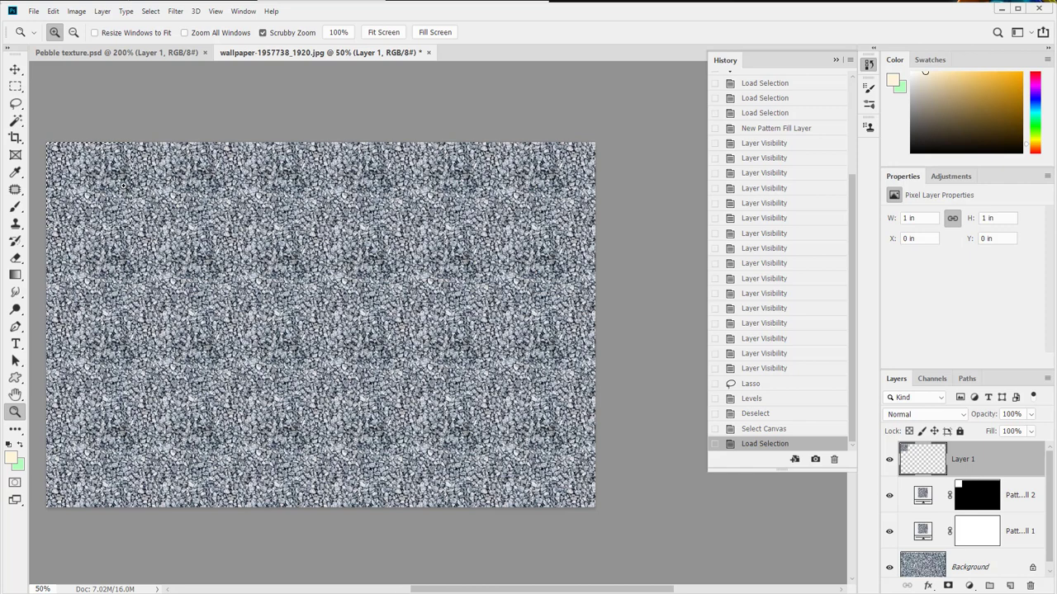
left_click(107, 223)
- In Pebble texture.psd, move Layer 1 beneath Layer 2 copy 3, make Layer 2 copy 3 active, and select the whole canvas
left_click(116, 52)
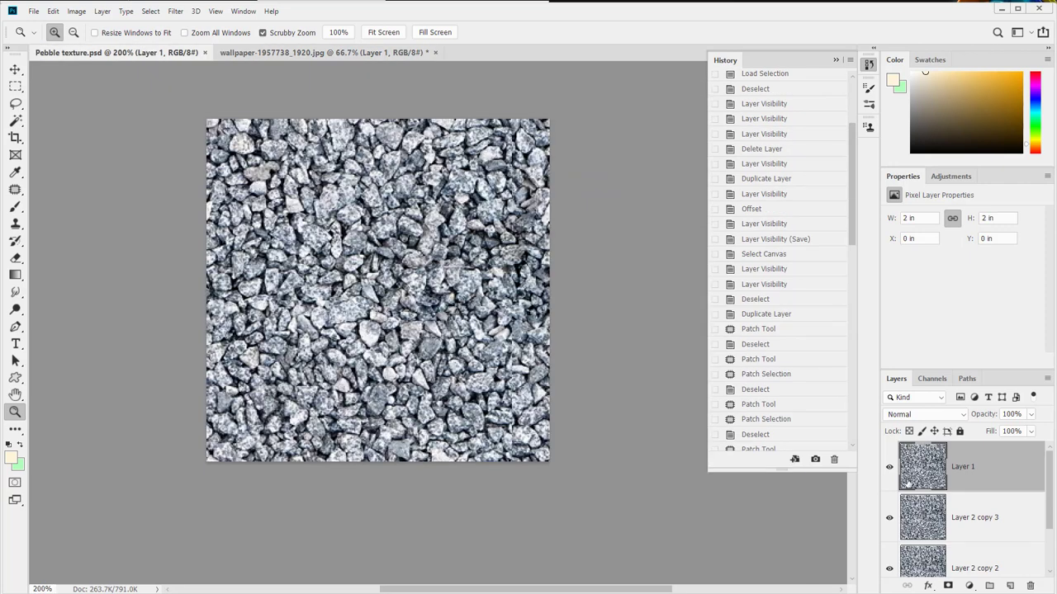
left_click_drag(925, 467, 968, 538)
left_click(919, 456)
key("ctrl+a")
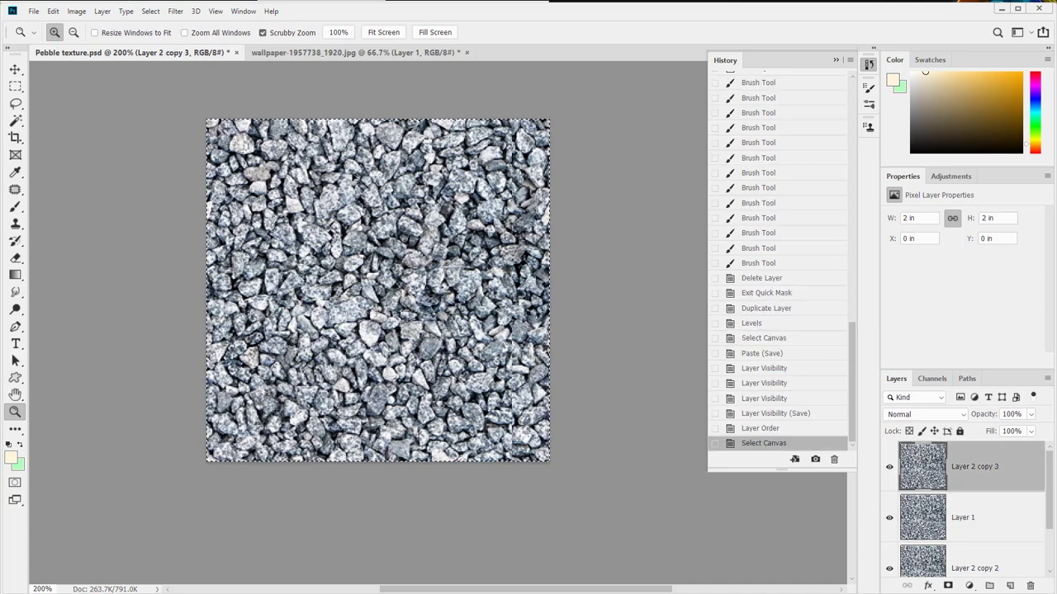
- Paste the copied tile into wallpaper-1957738_1920.jpg as a new layer and delete the old Layer 1
left_click(281, 52)
key("ctrl+v")
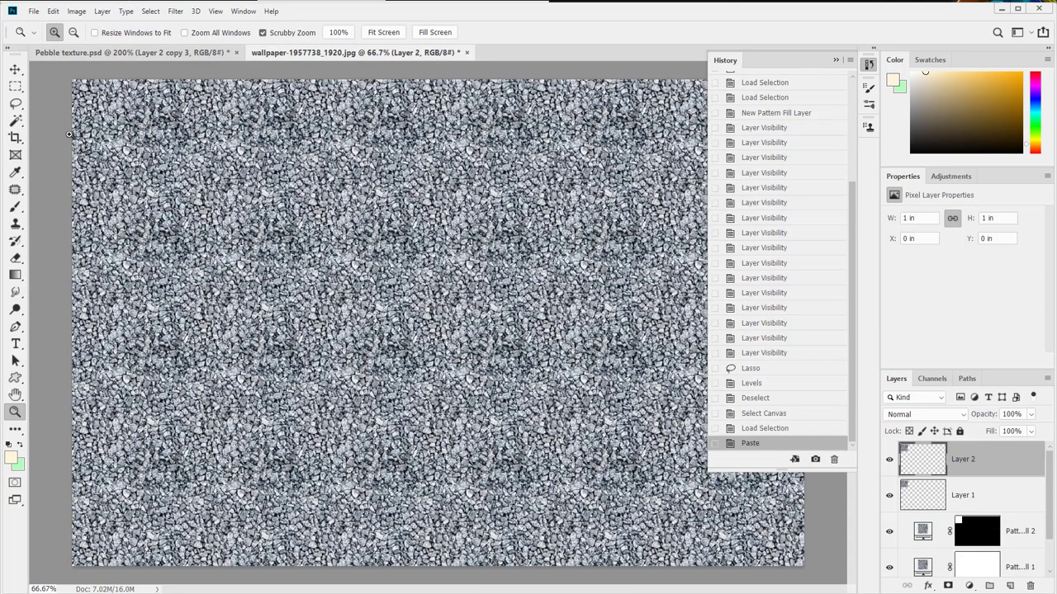
left_click_drag(932, 496, 1030, 585)
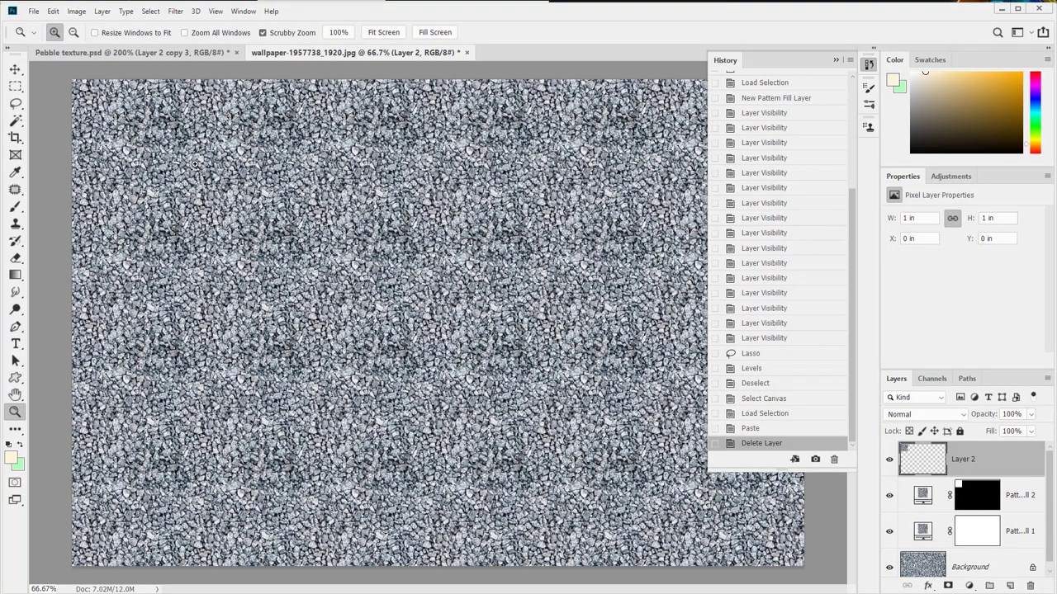
- Lasso the bright stones in Layer 2's tile, darken them with a Levels midtone of 0.71, and deselect
left_click_drag(97, 141, 182, 170)
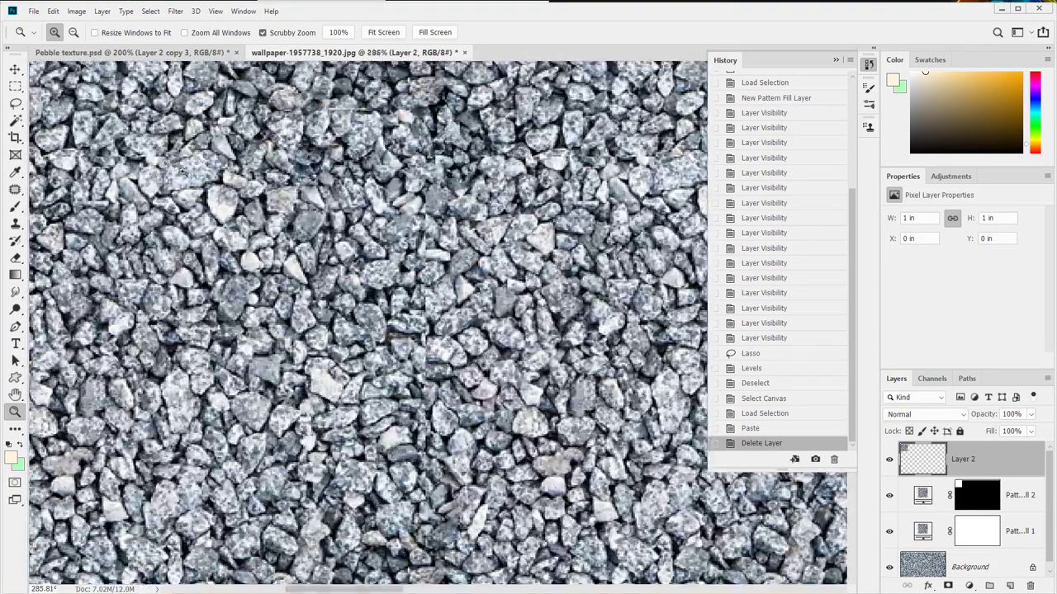
key("l")
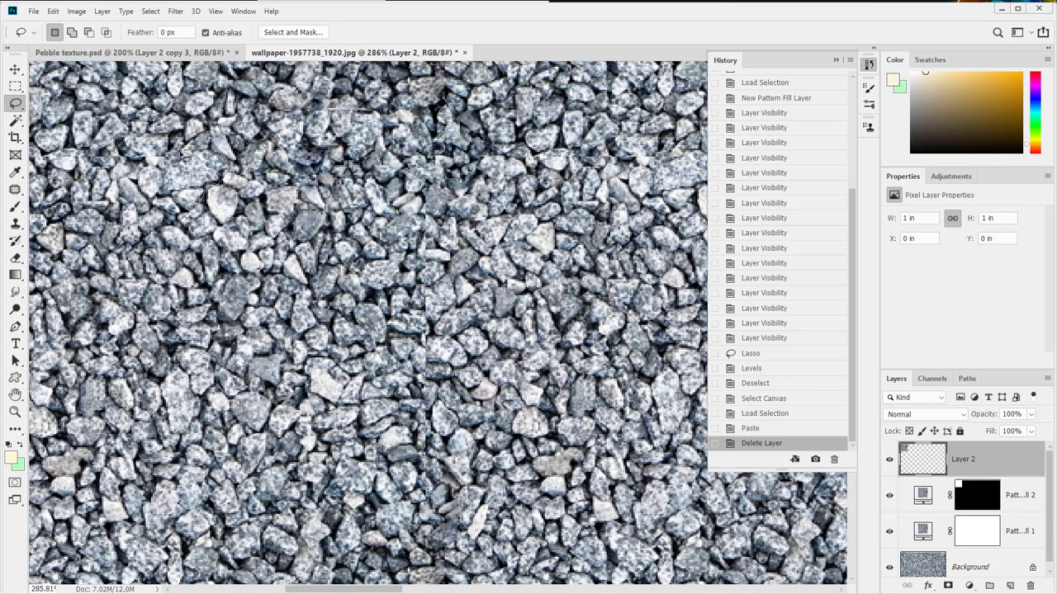
left_click_drag(160, 192, 204, 204)
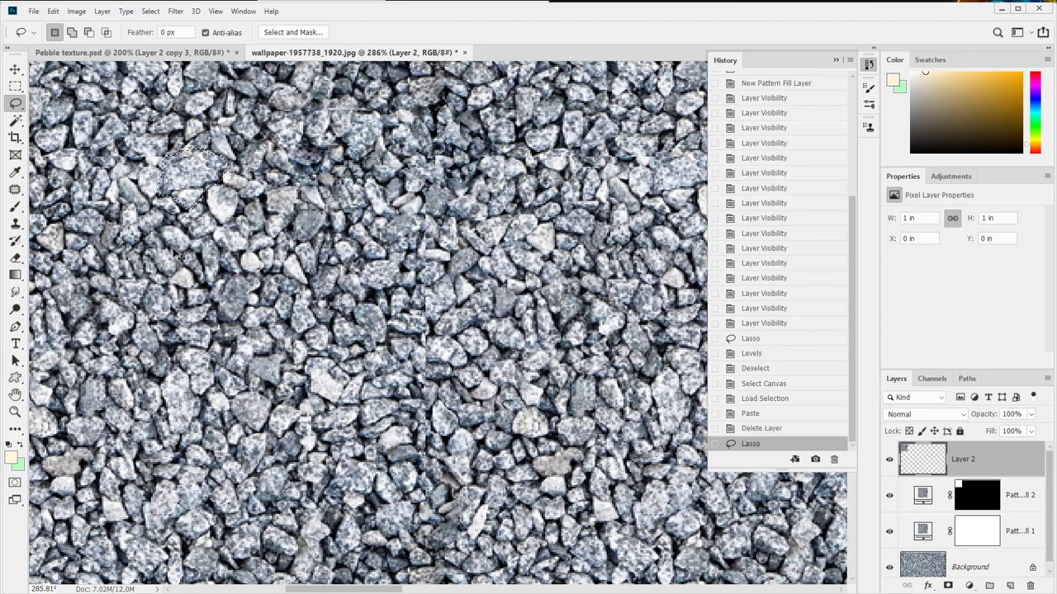
key("ctrl+l")
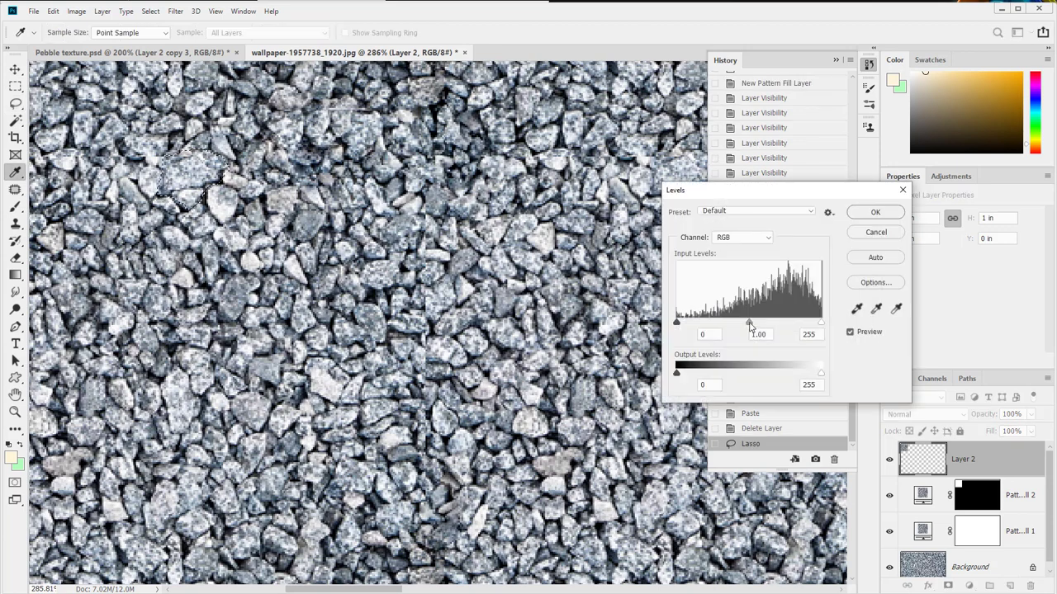
left_click_drag(750, 326, 764, 324)
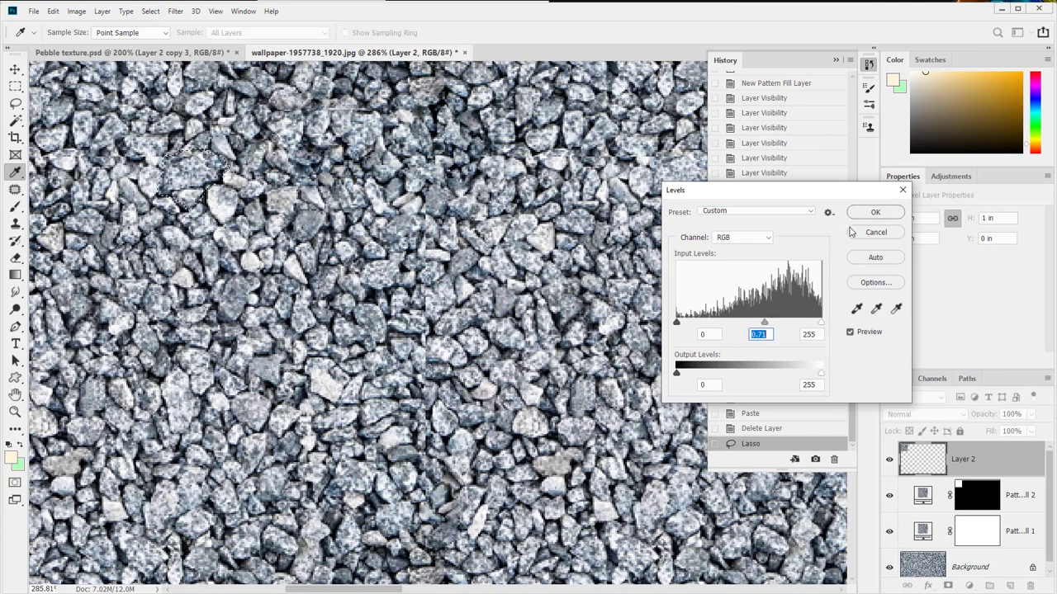
left_click(873, 214)
key("z")
left_click(278, 244, "alt")
left_click(279, 244, "alt")
left_click(278, 244, "alt")
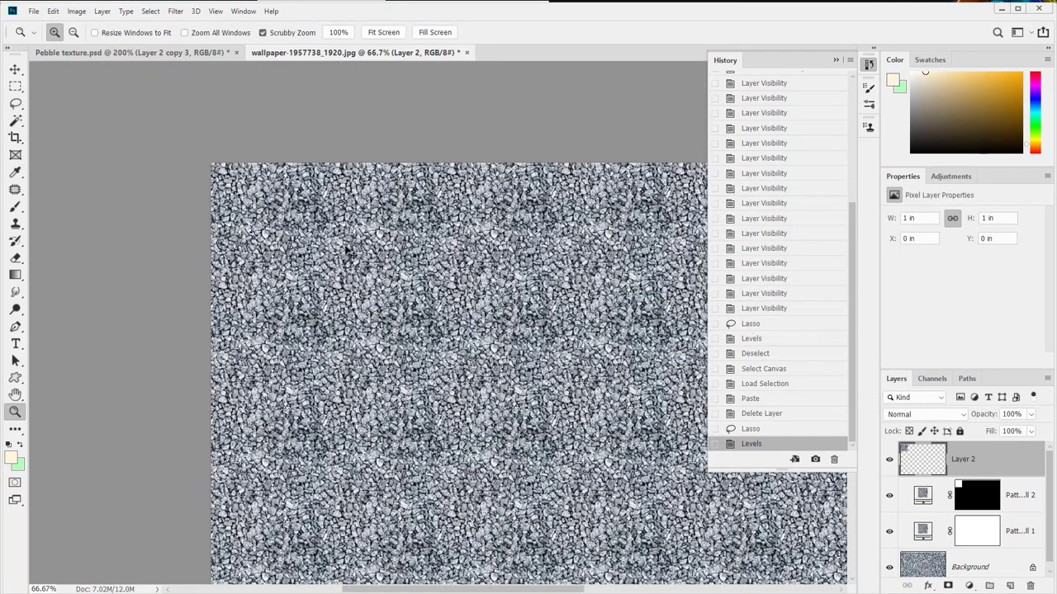
key("ctrl+d")
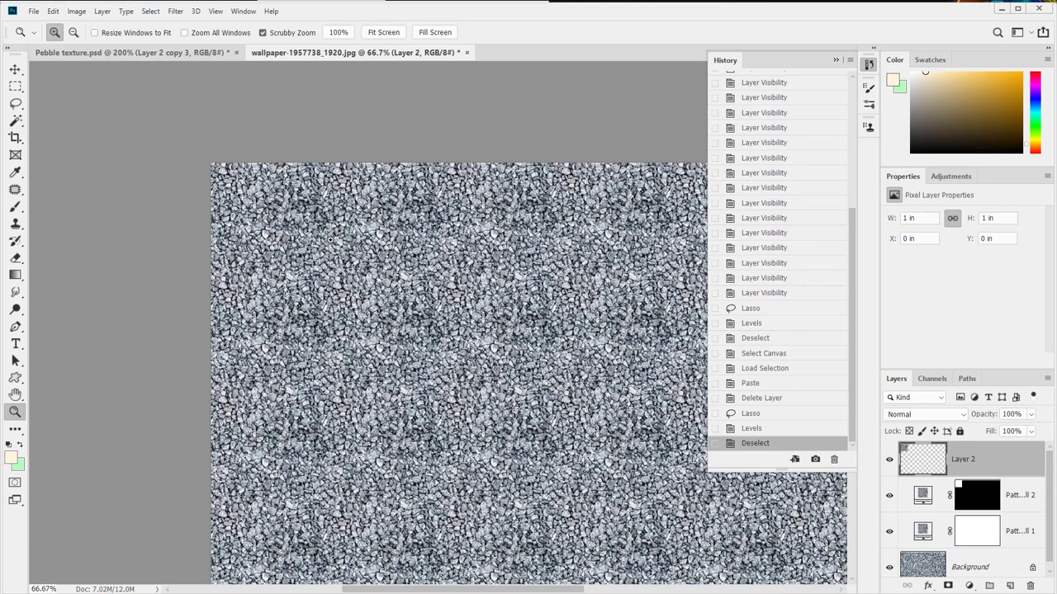
- Select Layer 2's outline with all other layers hidden, and copy the tile into Pebble texture.psd as a new layer, saving the file
left_click(922, 460, "ctrl")
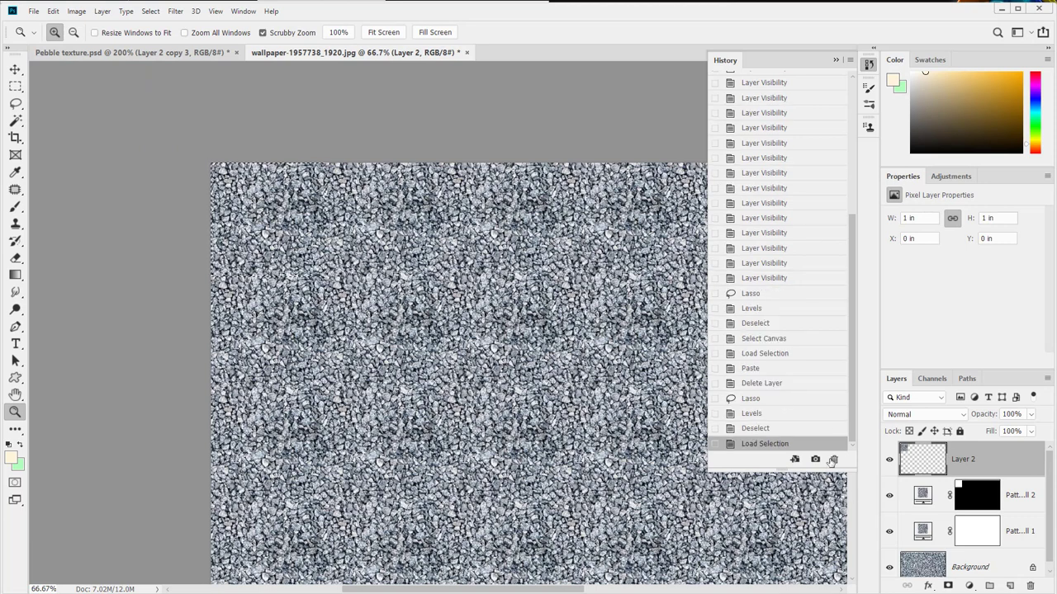
left_click_drag(889, 496, 885, 552)
left_click(889, 567)
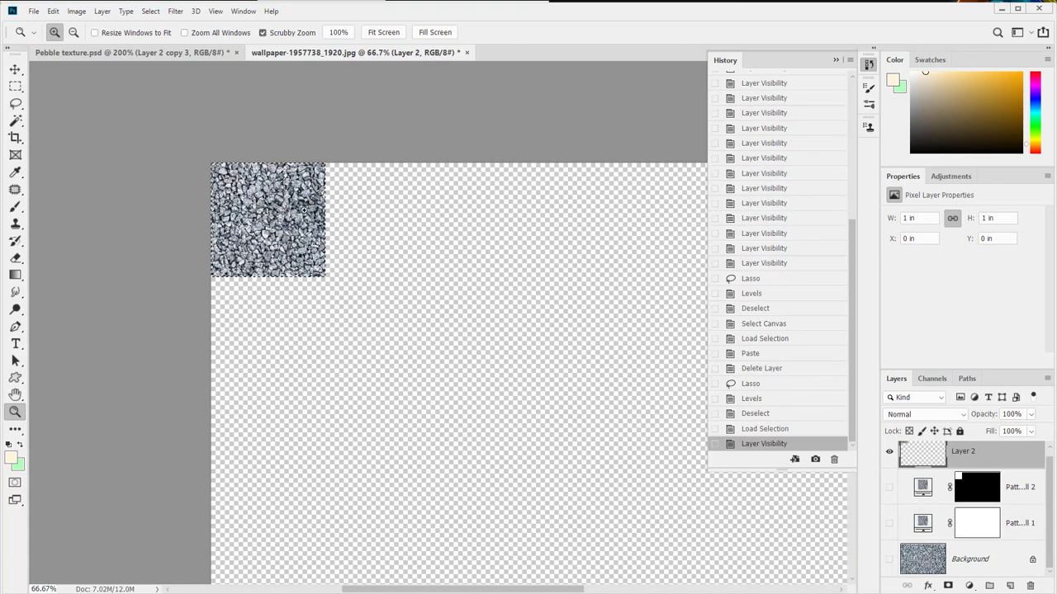
left_click_drag(334, 171, 347, 199)
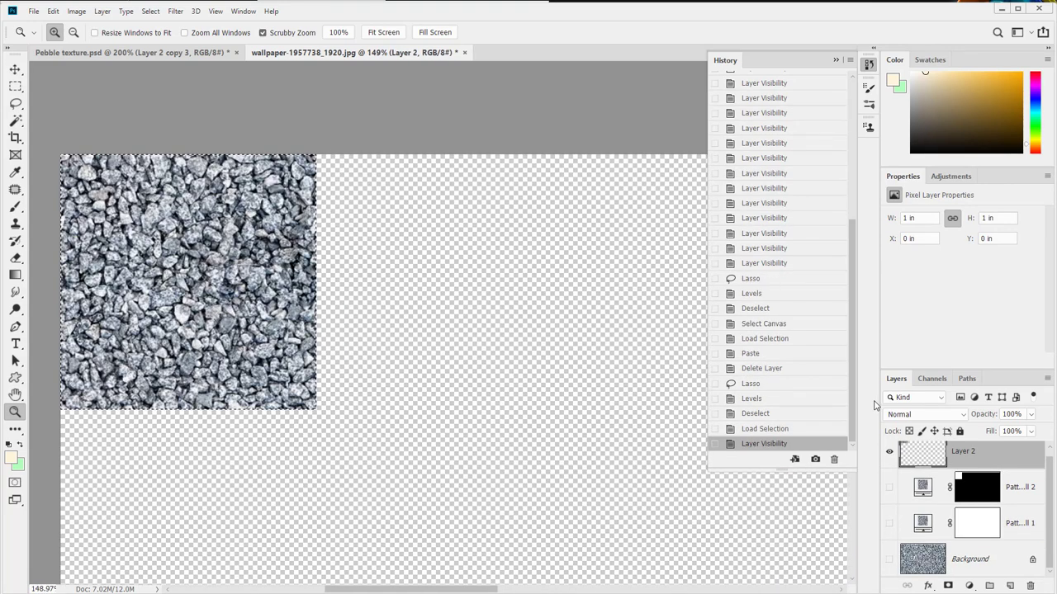
left_click(161, 52)
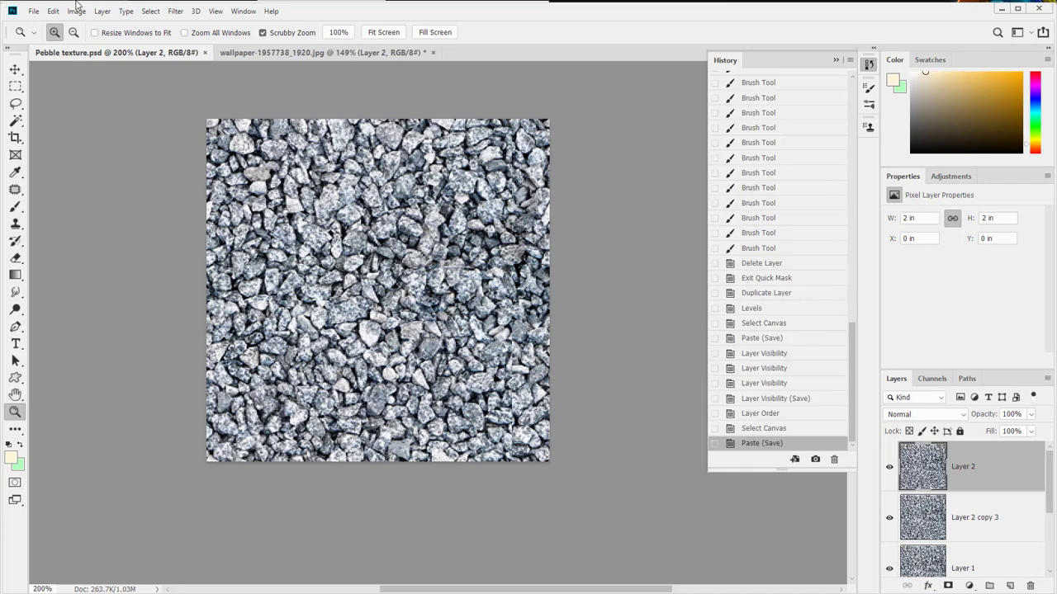
- Define the updated tile as a pattern named Pebble texture.psd
left_click(53, 11)
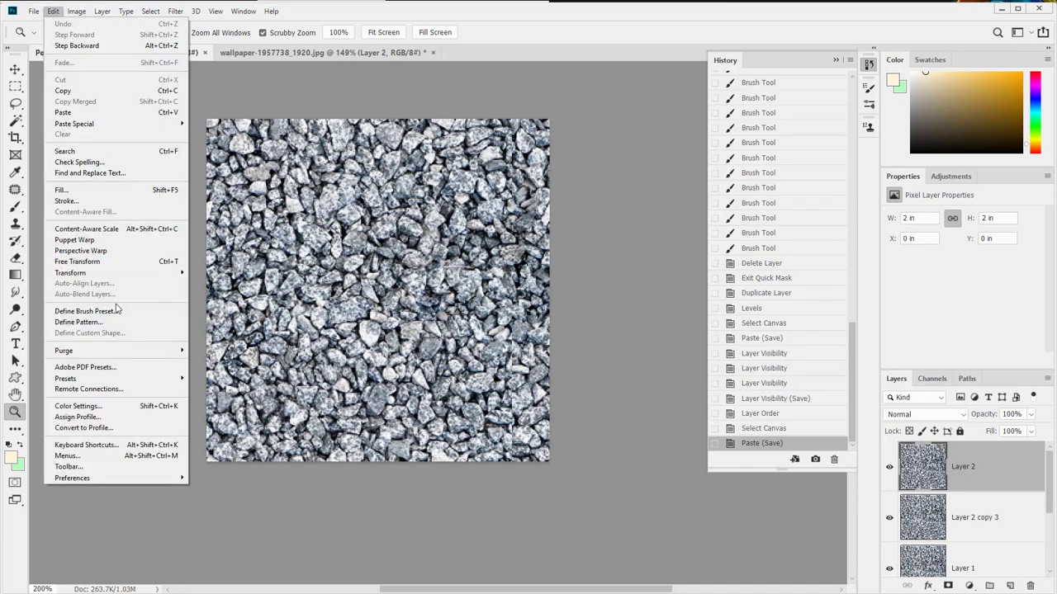
left_click(114, 324)
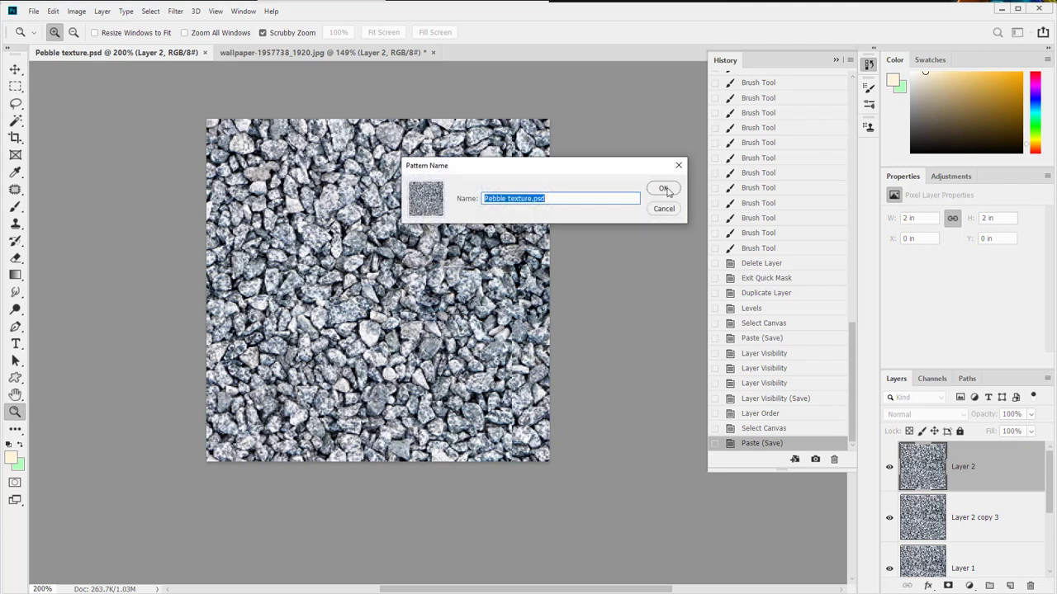
left_click(665, 189)
- In wallpaper-1957738_1920.jpg, add a Pattern fill layer with the new gravel pattern at 100% scale and delete its layer mask
left_click(262, 52)
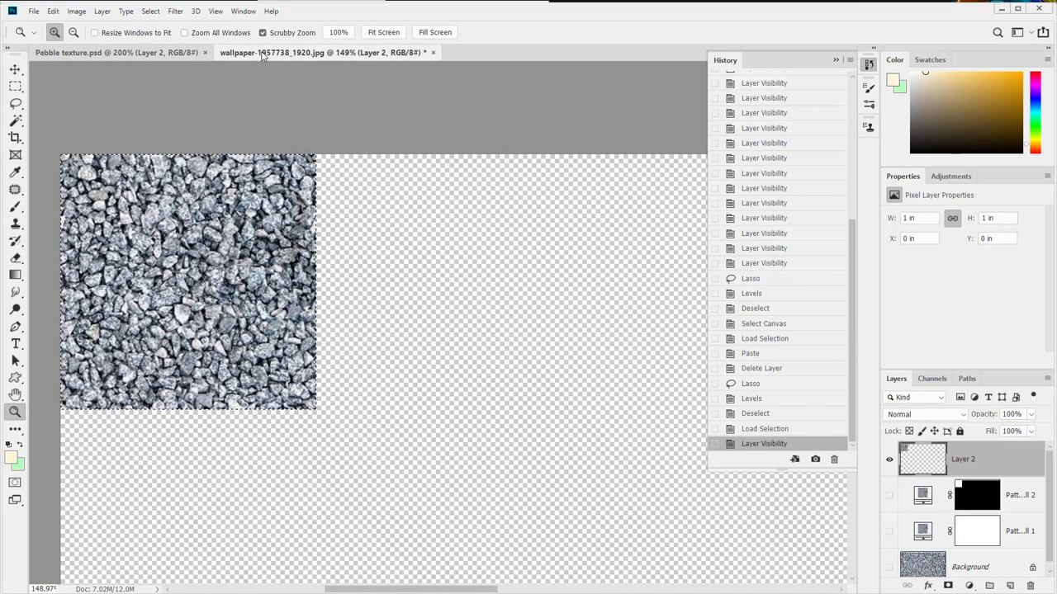
left_click(969, 585)
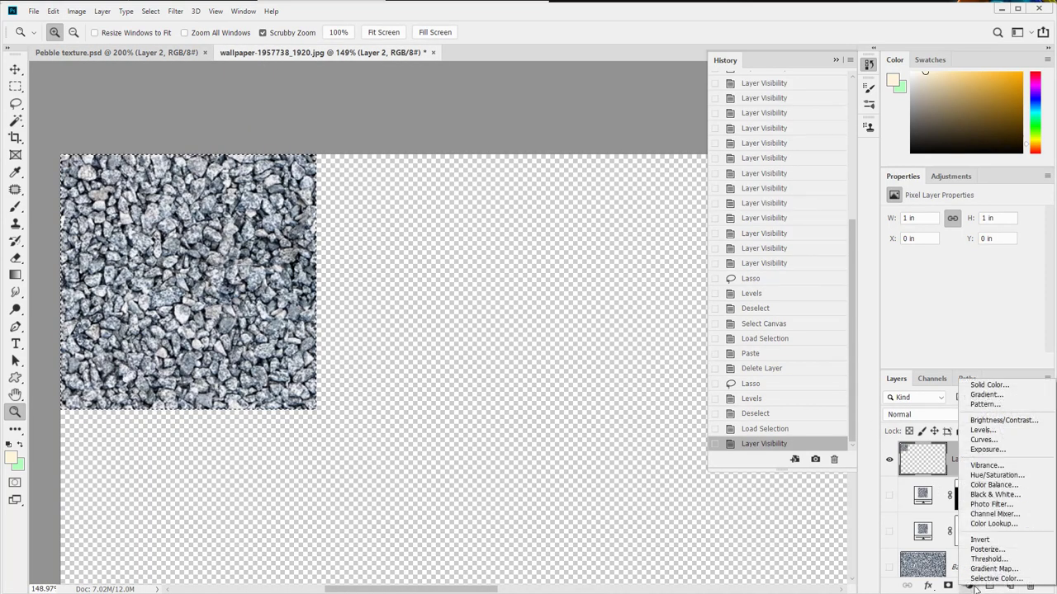
left_click(985, 404)
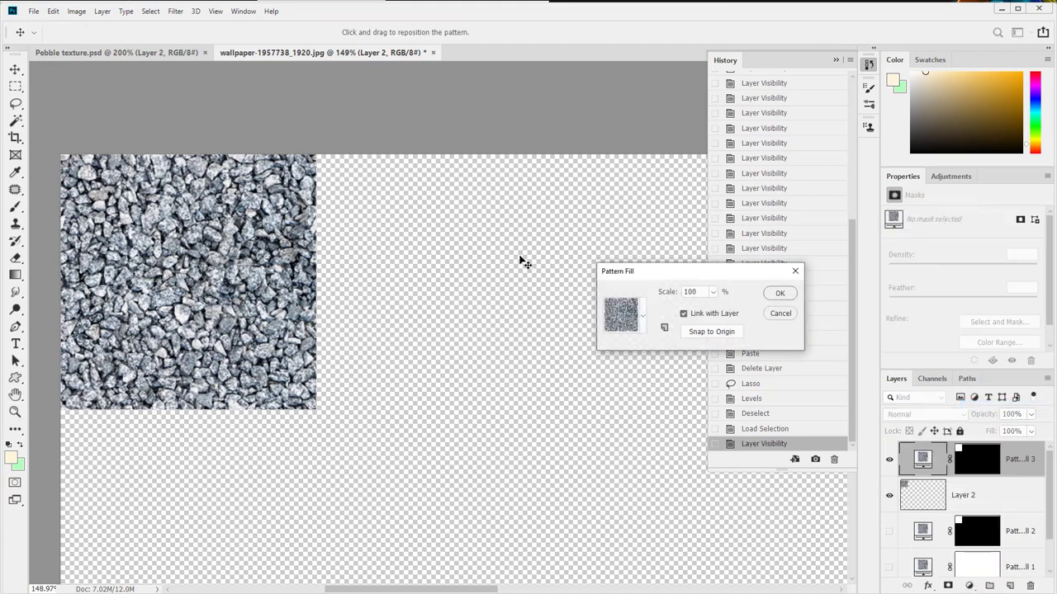
left_click(780, 294)
key("z")
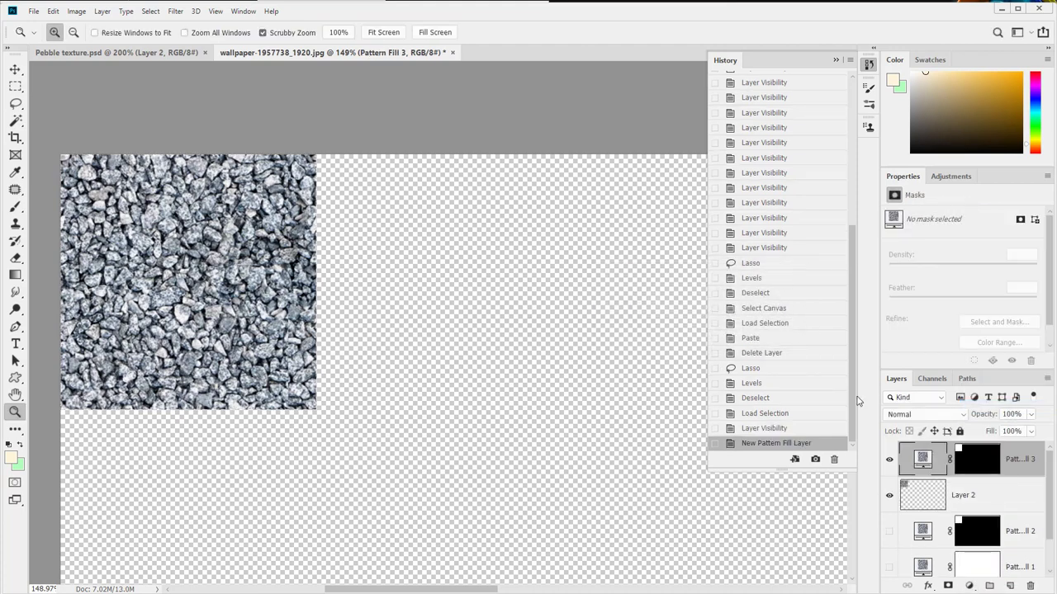
left_click_drag(974, 469, 1031, 586)
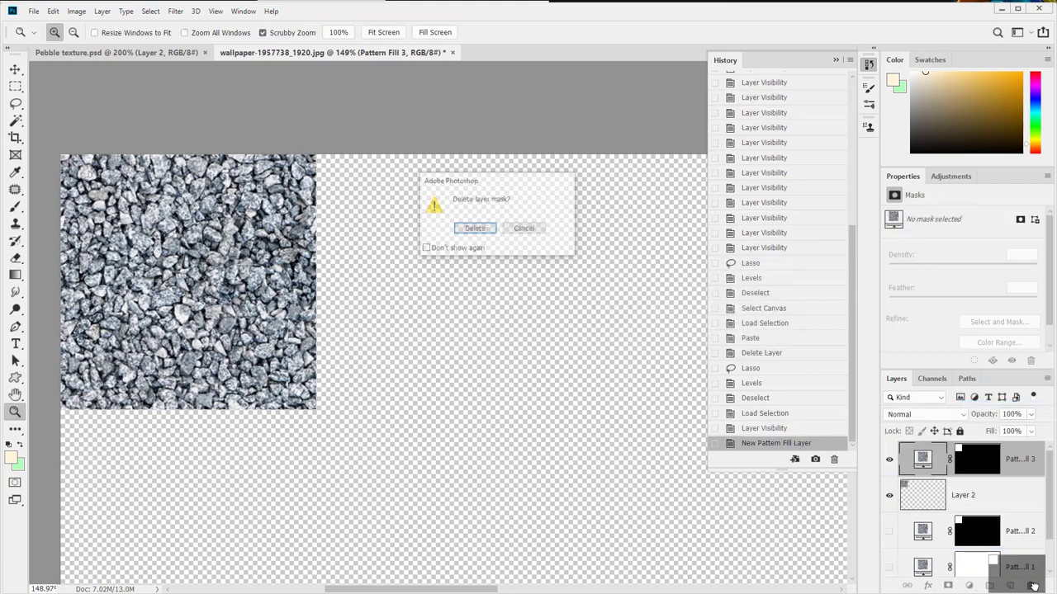
left_click(462, 231)
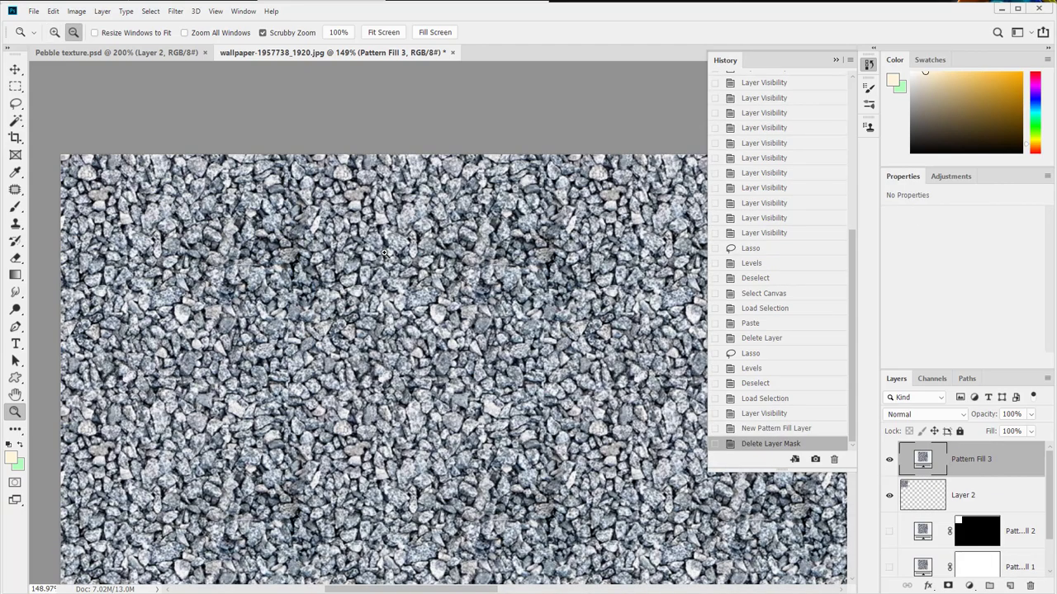
- Check the pattern's repetition across the whole image and delete Layer 2
left_click(384, 254, "alt")
left_click(384, 254, "alt")
left_click(384, 254, "alt")
left_click_drag(485, 360, 337, 233)
left_click(336, 233)
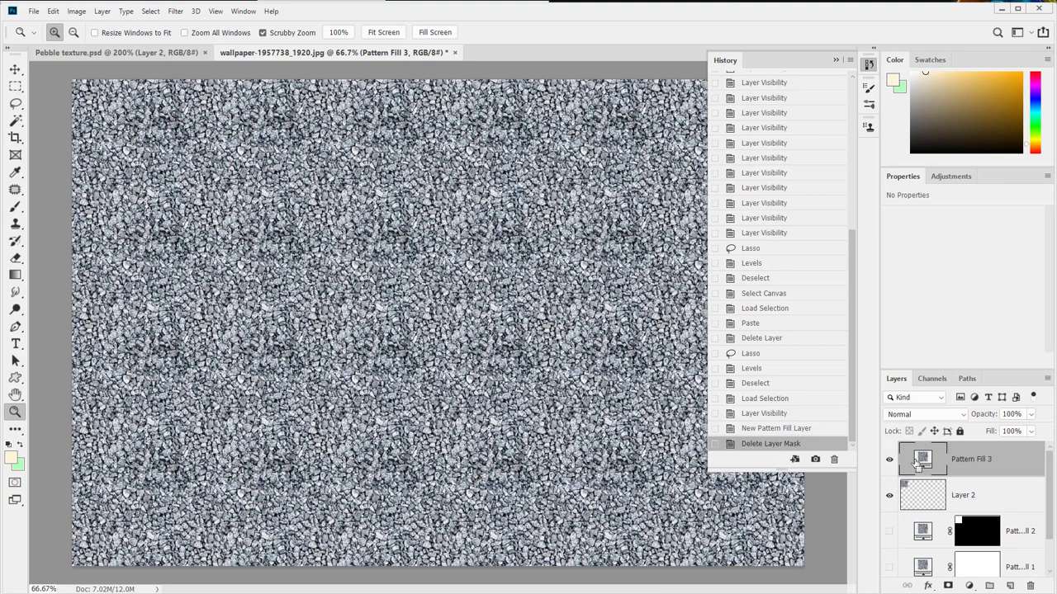
left_click(929, 497, "ctrl")
left_click_drag(909, 493, 1030, 585)
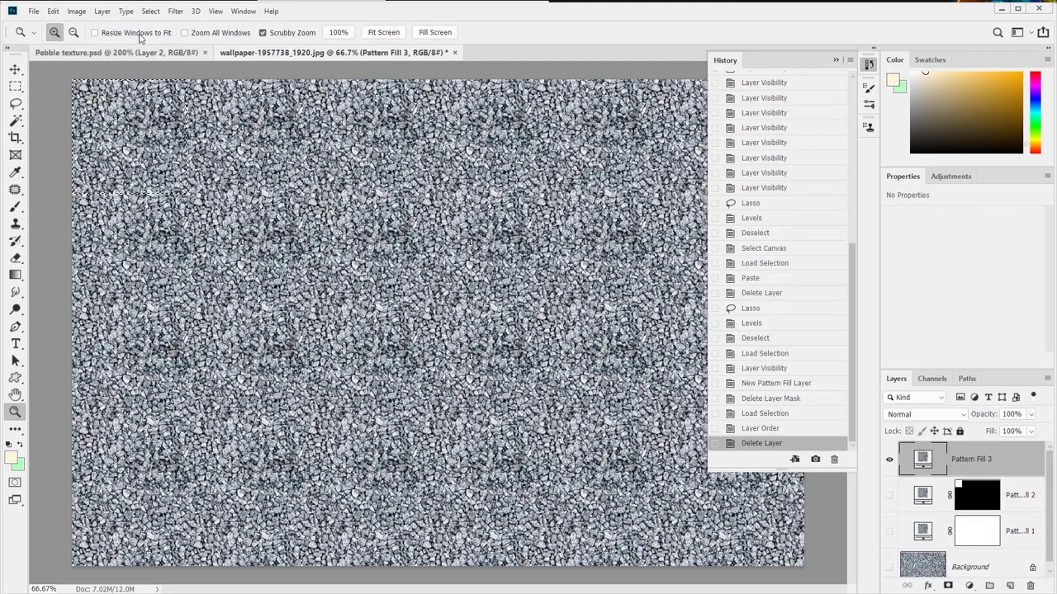
- Copy the Layer 2 tile from Pebble texture.psd into wallpaper-1957738_1920.jpg as a new layer above Pattern Fill 3
left_click(139, 52)
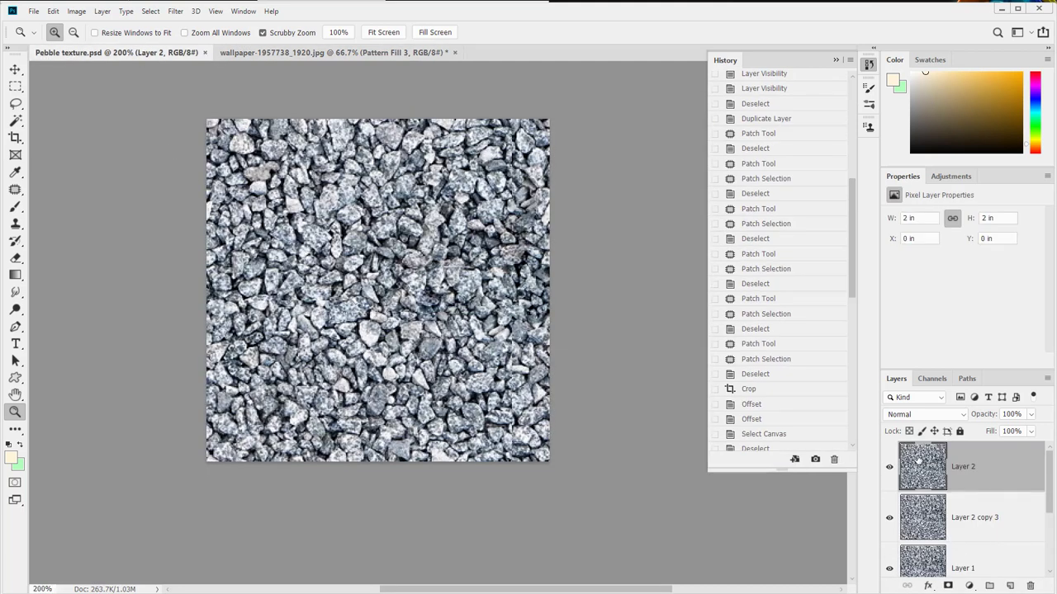
left_click(248, 52)
key("ctrl+v")
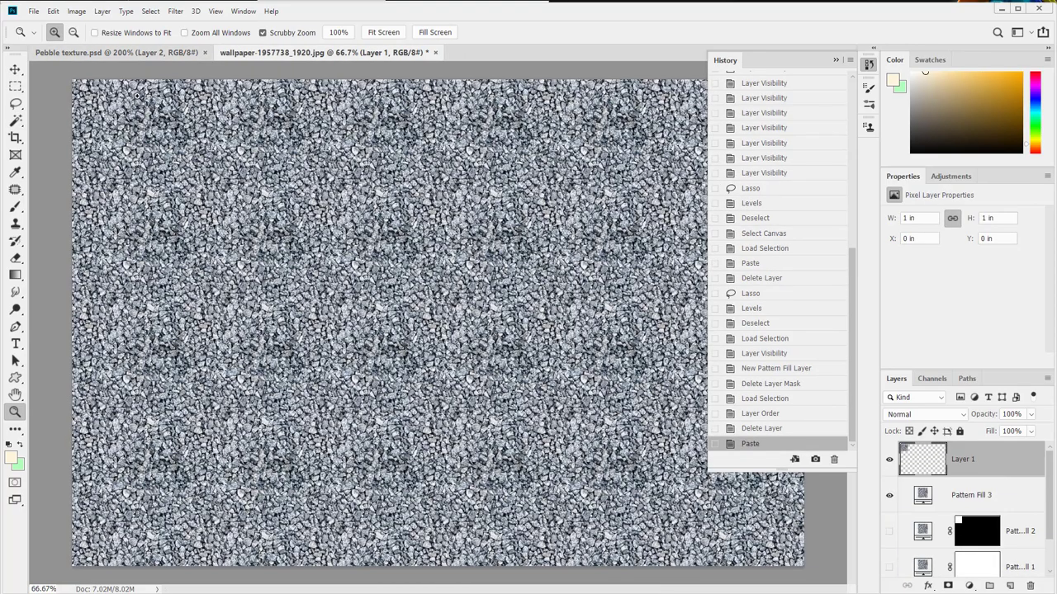
- Load Layer 1's outline as the selection, set the brush size to 35 px, and enter Quick Mask mode
left_click_drag(137, 95, 240, 160)
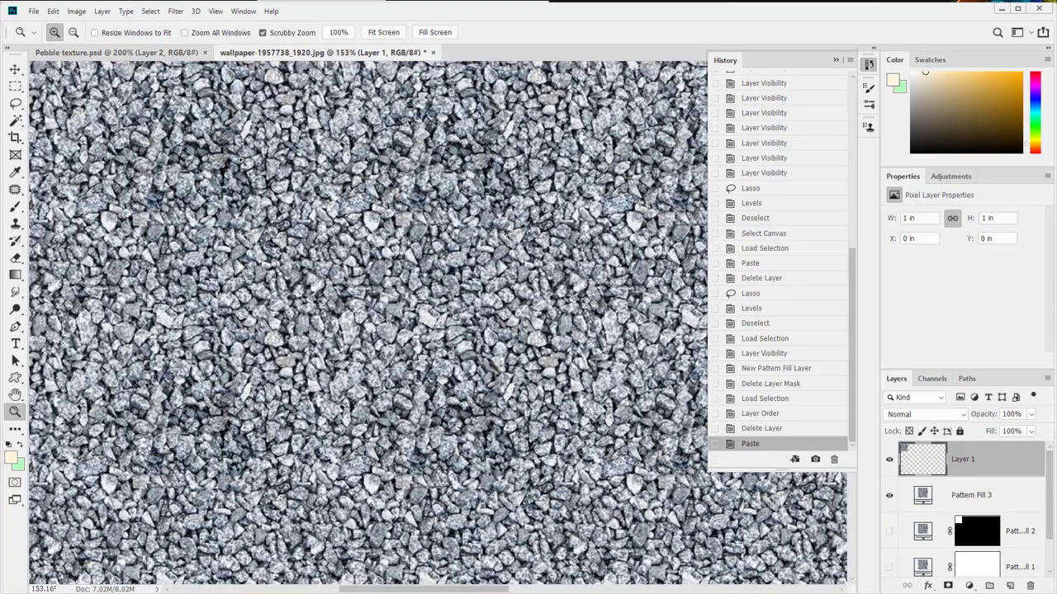
left_click(916, 457, "ctrl")
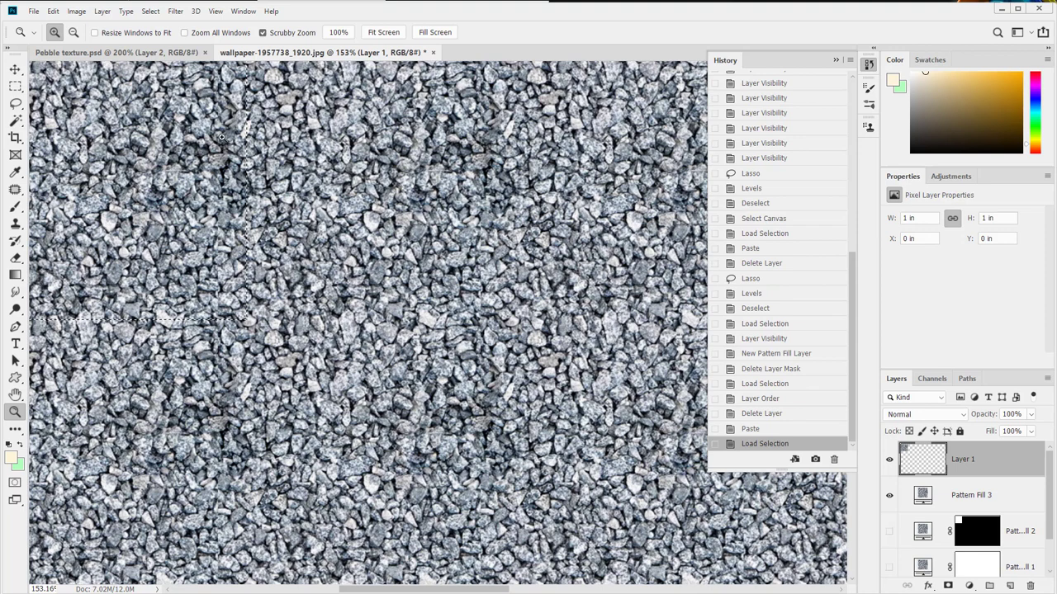
key("b")
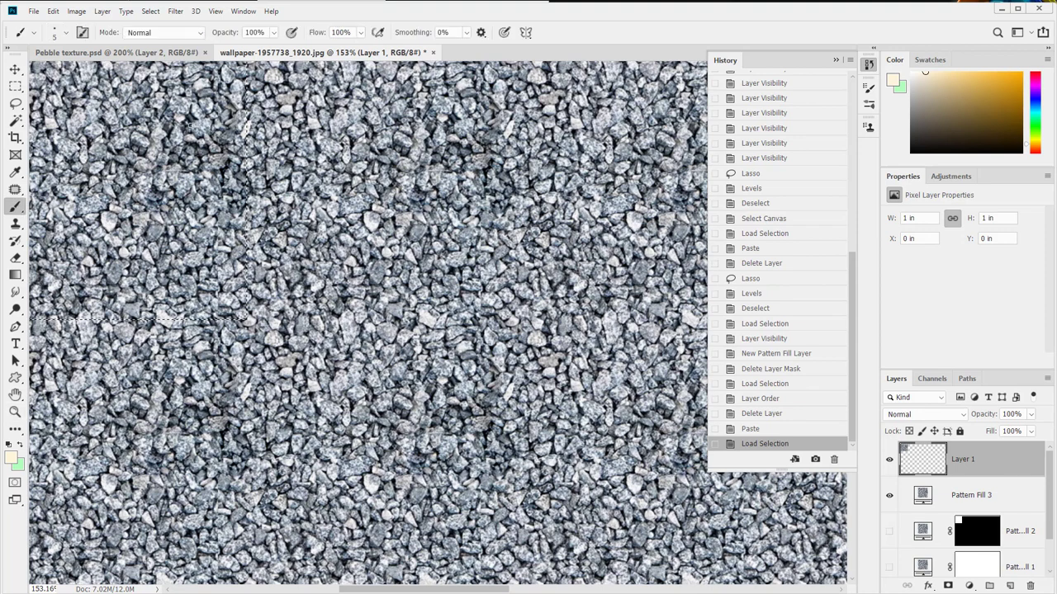
key("bracketright")
key("bracketright")
key("bracketright")
key("bracketright")
key("bracketright")
key("bracketright")
key("bracketright")
key("bracketright")
key("bracketright")
key("bracketright")
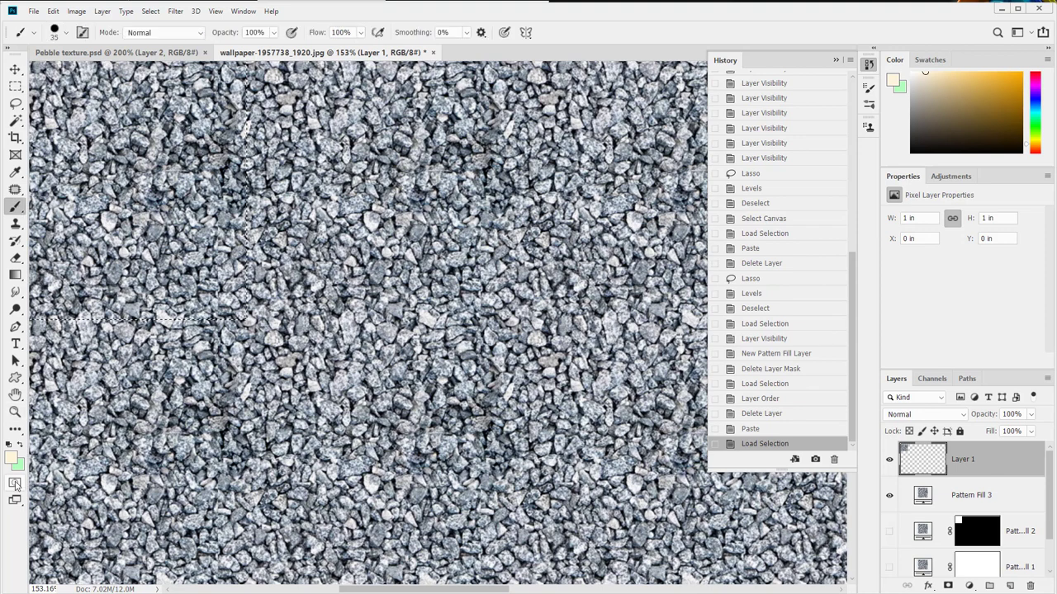
left_click(15, 484)
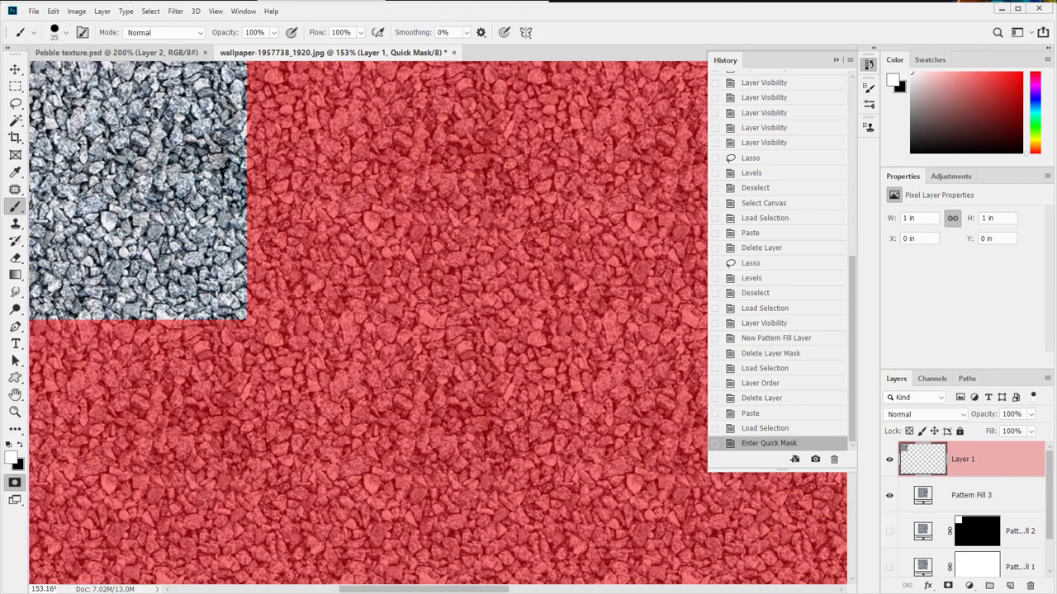
- Paint black over the dark stones near the tile's right edge in the Quick Mask, lowering the brush hardness to 13%
key("x")
mouse_move(189, 159)
left_mouse_down()
mouse_move(144, 149)
mouse_move(178, 141)
mouse_move(196, 153)
mouse_move(152, 175)
mouse_move(187, 143)
mouse_move(217, 168)
mouse_move(153, 148)
left_mouse_up()
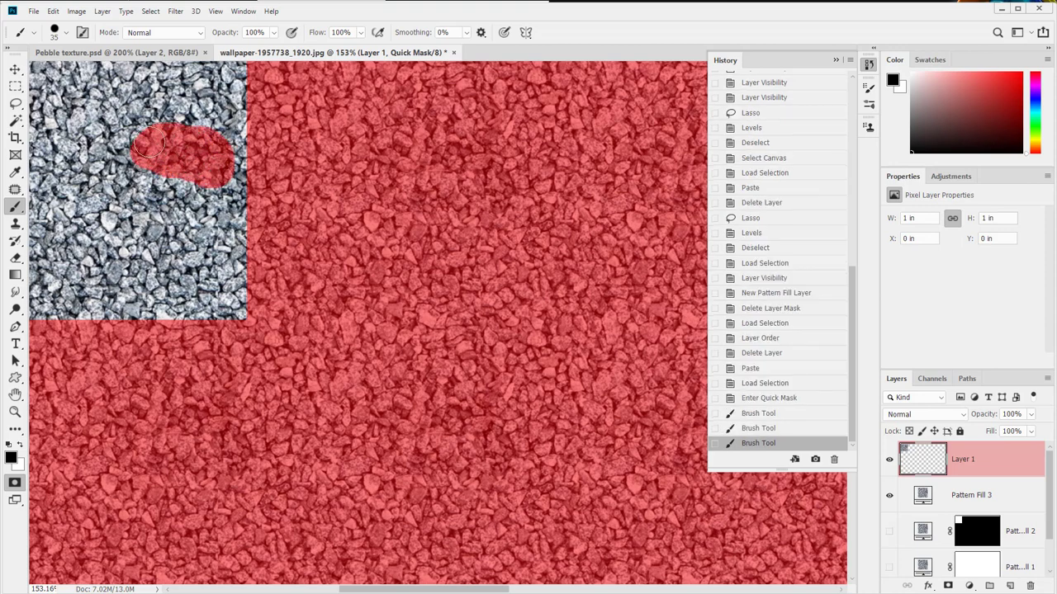
right_click(150, 147)
left_click_drag(252, 200, 221, 200)
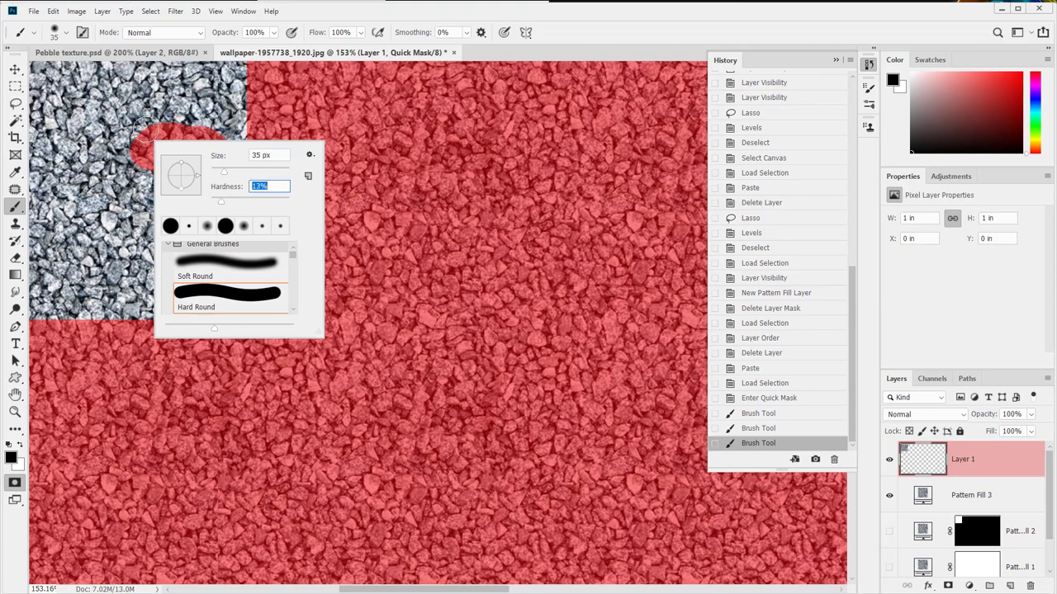
mouse_move(142, 124)
left_mouse_down()
mouse_move(198, 134)
mouse_move(222, 150)
mouse_move(218, 173)
mouse_move(202, 175)
mouse_move(136, 147)
mouse_move(138, 135)
mouse_move(167, 124)
mouse_move(155, 107)
mouse_move(167, 99)
mouse_move(113, 105)
mouse_move(98, 135)
mouse_move(169, 217)
mouse_move(204, 219)
mouse_move(241, 202)
mouse_move(257, 140)
mouse_move(231, 118)
mouse_move(192, 107)
left_mouse_up()
- Refine the lower edge of the masked dark-stone area in the Quick Mask with a 10 px brush, alternating white and black
key("x")
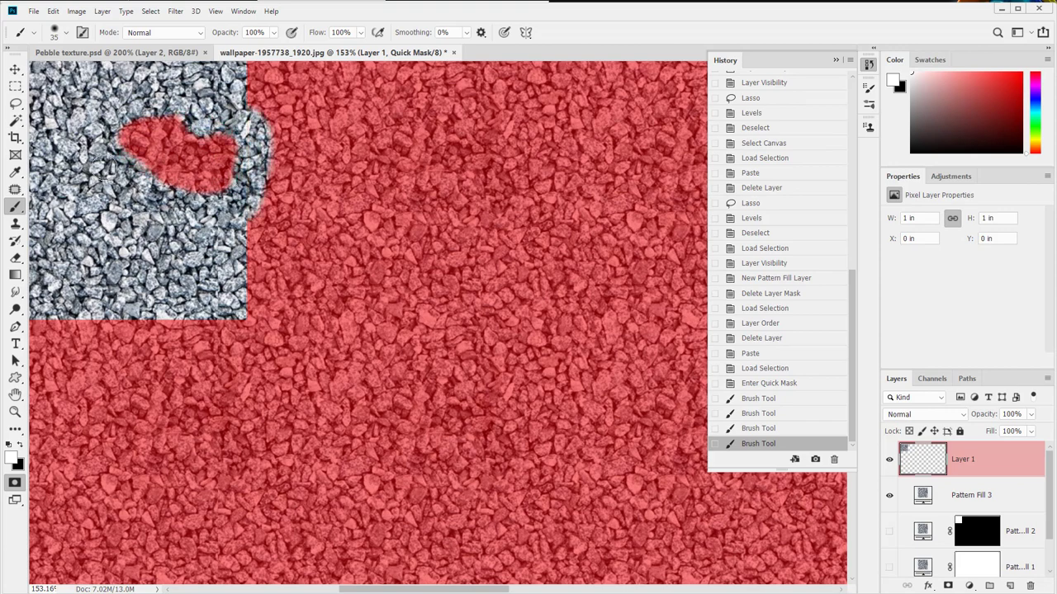
left_click_drag(150, 199, 157, 183)
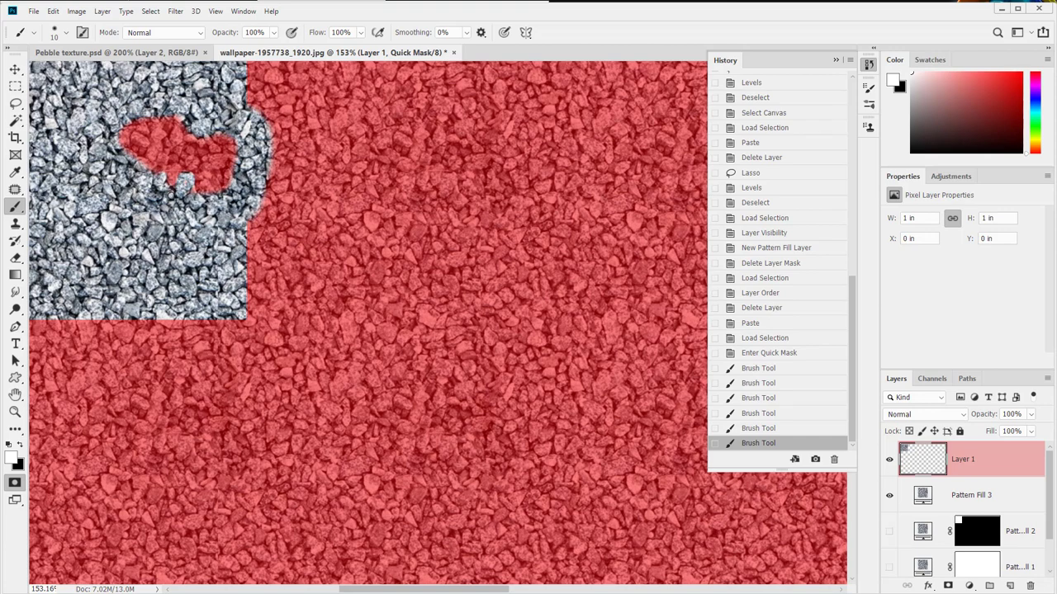
left_click(182, 199)
left_click(205, 200)
left_click(219, 192)
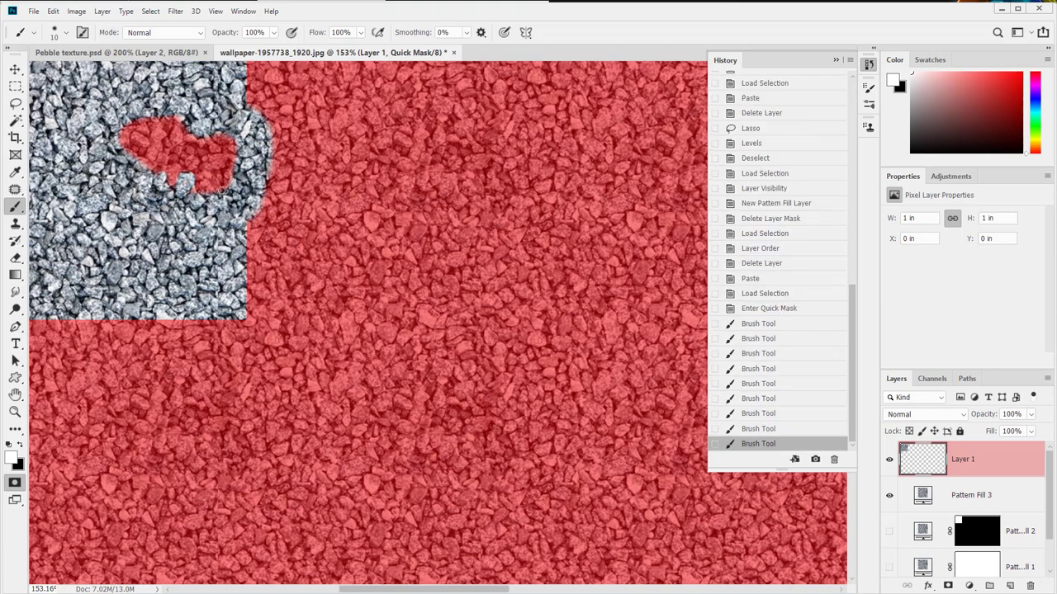
key("x")
left_click(199, 192)
key("x")
left_click(192, 198)
key("x")
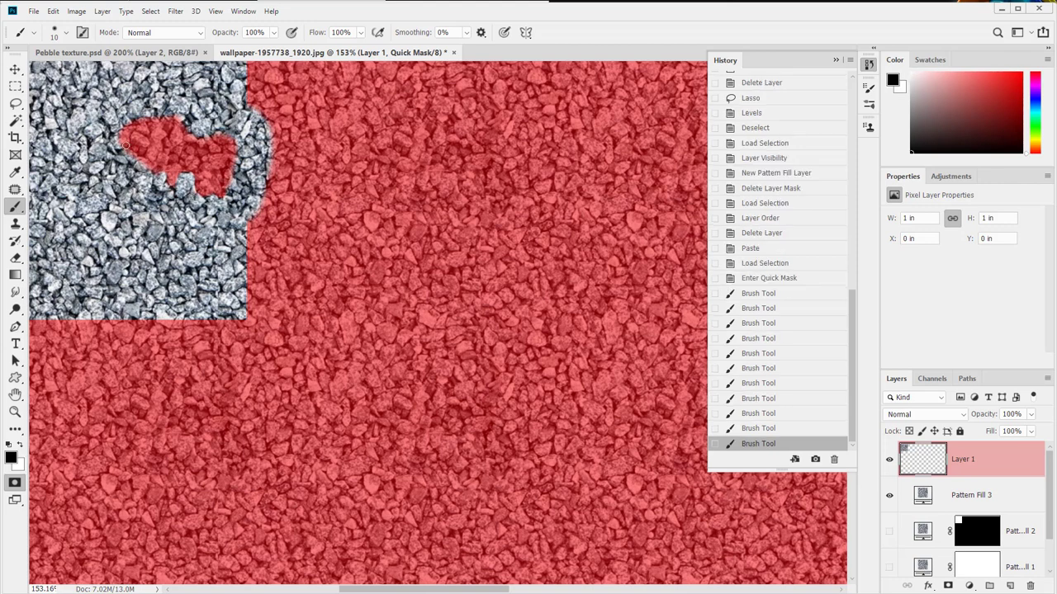
- Paint black over the remaining dark stones around the masked area with the 10 px brush and exit Quick Mask mode
left_click(118, 133)
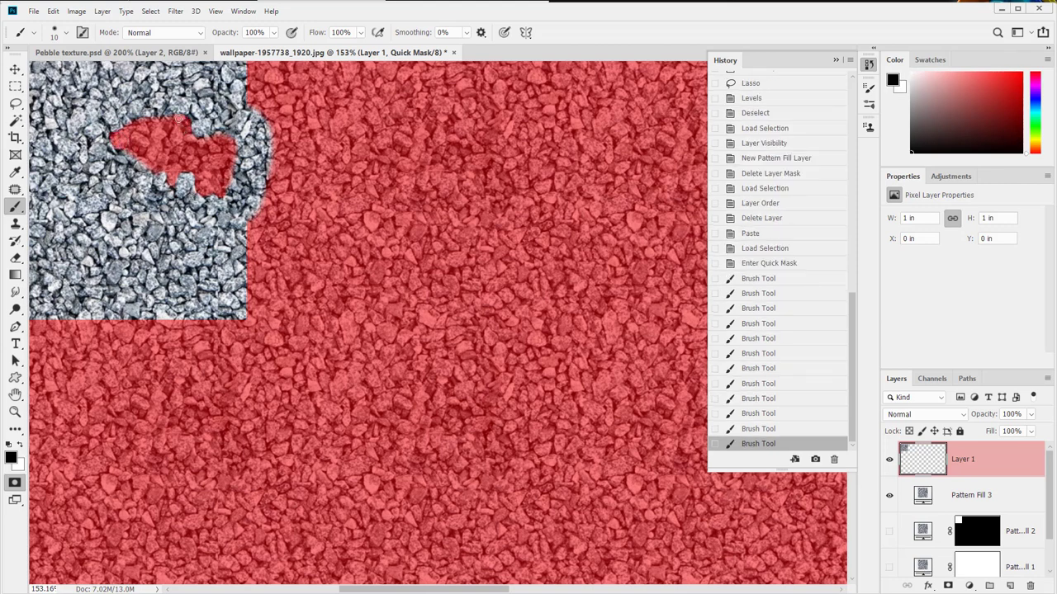
left_click(181, 120)
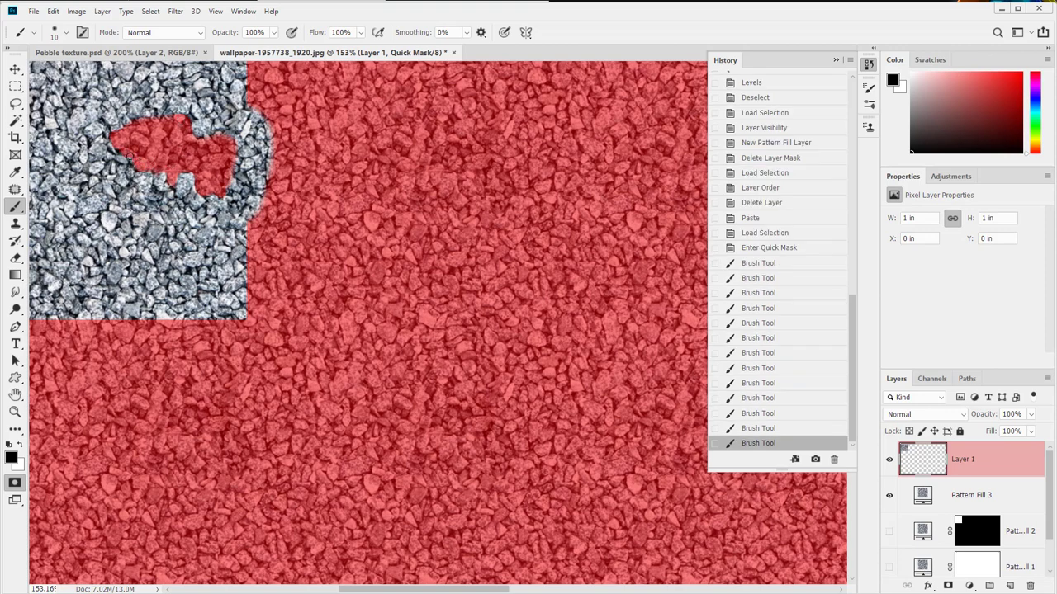
left_click(158, 150)
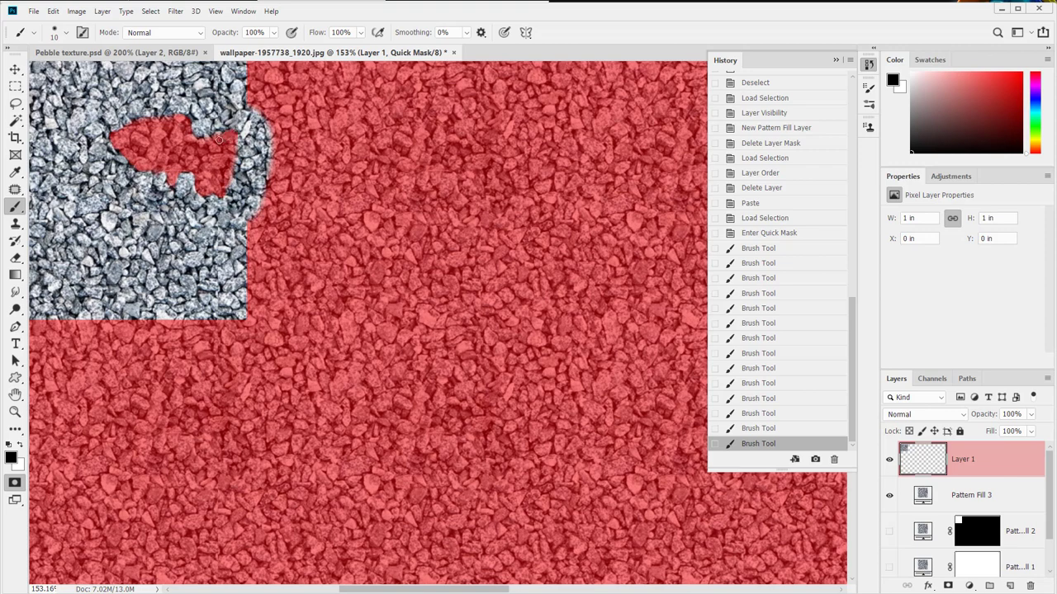
left_click_drag(218, 134, 201, 143)
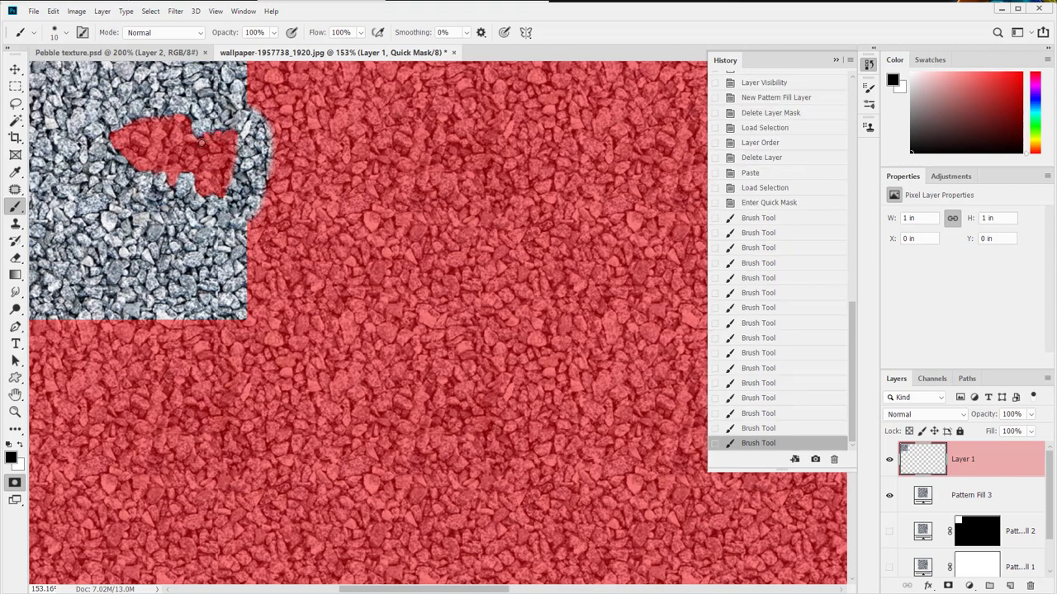
left_click(185, 142)
left_click(14, 483)
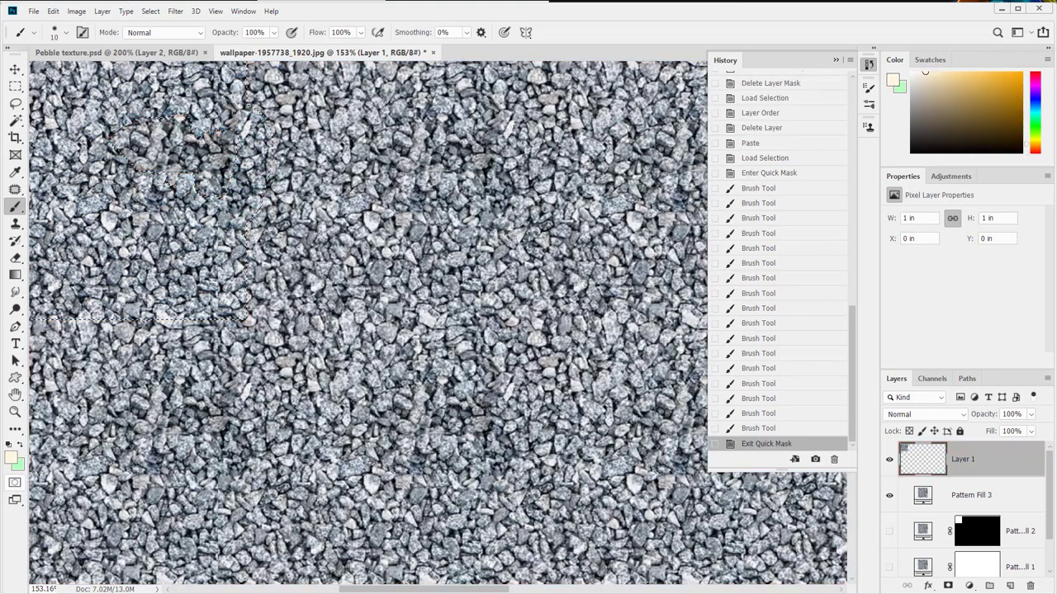
key("ctrl+l")
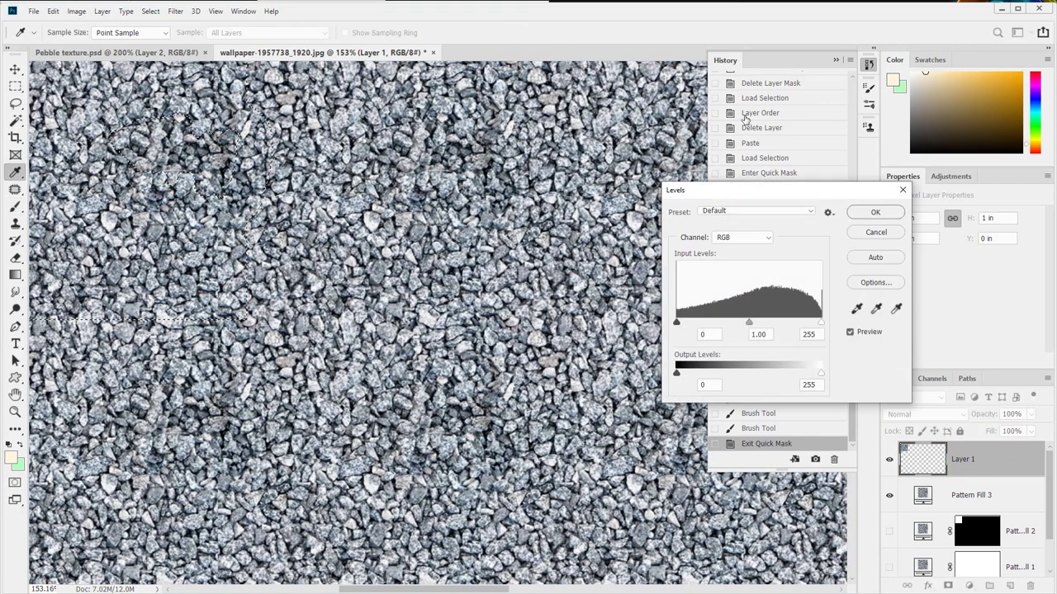
left_click_drag(752, 325, 806, 324)
left_click(875, 234)
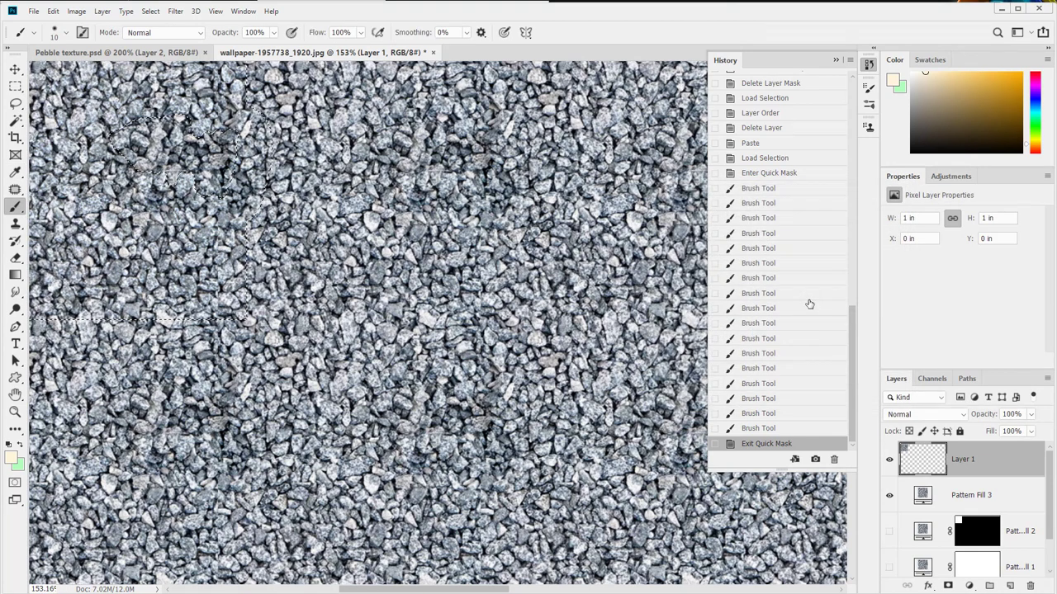
- Invert the selection, brighten the dark stones with a Levels midtone of 1.10, and deselect
key("ctrl+shift+i")
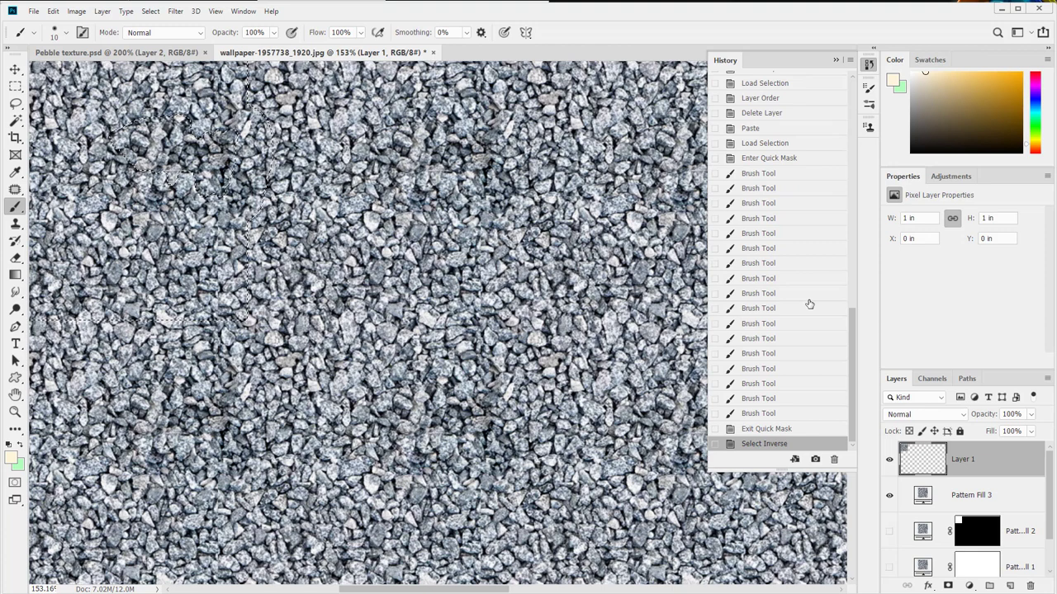
key("ctrl+l")
mouse_move(751, 324)
left_mouse_down()
mouse_move(765, 326)
mouse_move(745, 327)
left_mouse_up()
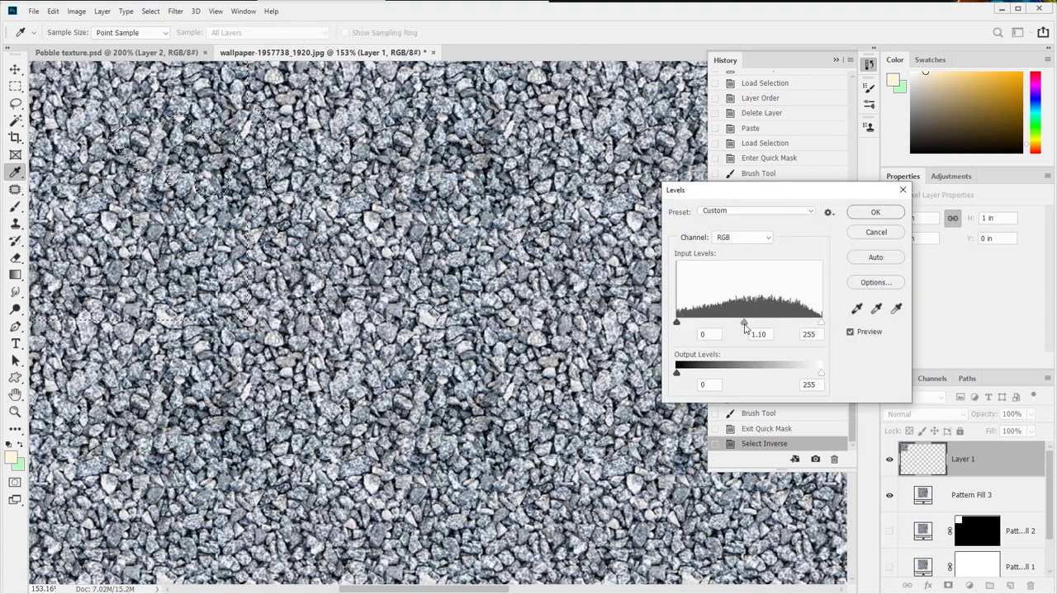
left_click(879, 212)
key("z")
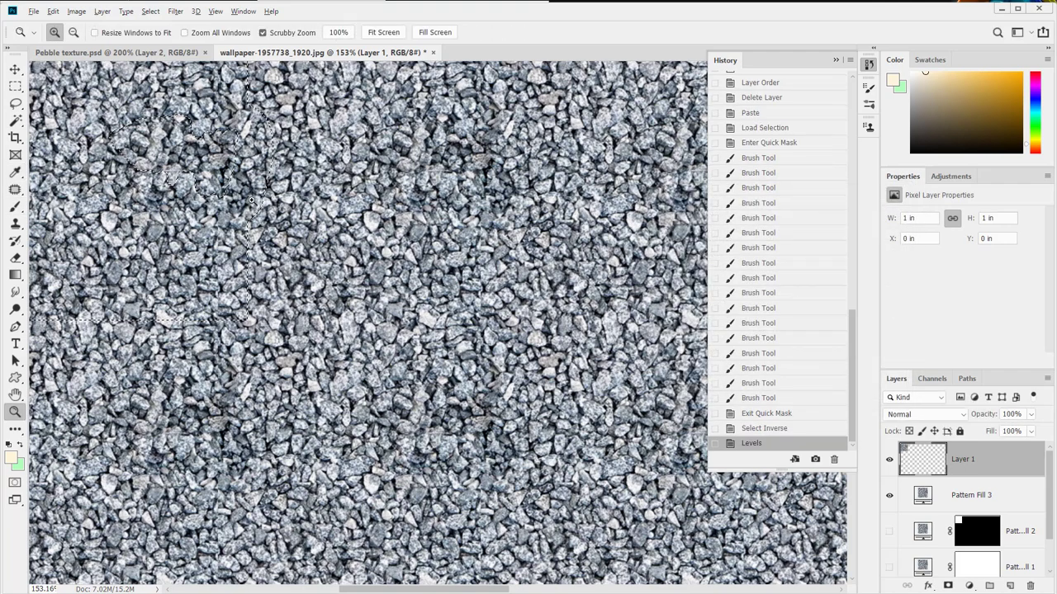
left_click(252, 199, "alt")
left_click(252, 200, "alt")
key("ctrl+d")
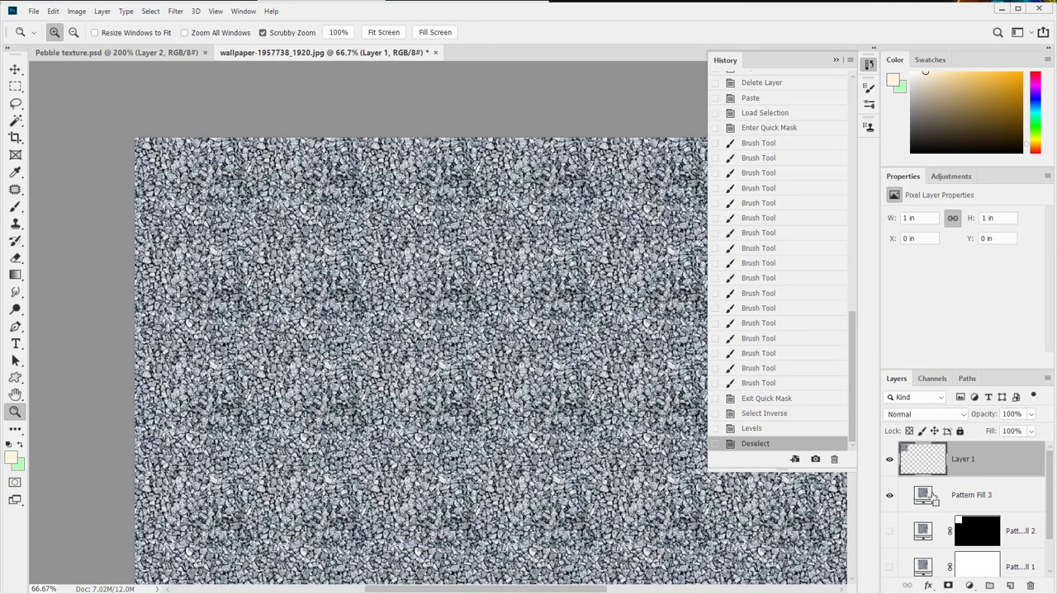
- Copy the adjusted Layer 1 tile into Pebble texture.psd as a new layer, define it as a pattern, and return to wallpaper-1957738_1920.jpg
left_click(923, 459, "ctrl")
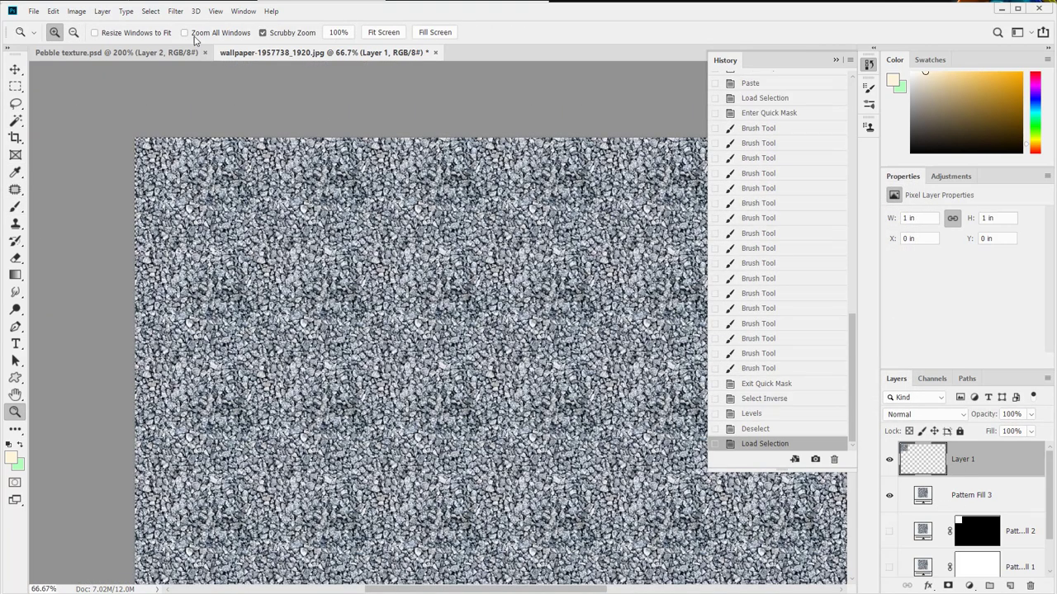
left_click(149, 55)
left_click(52, 10)
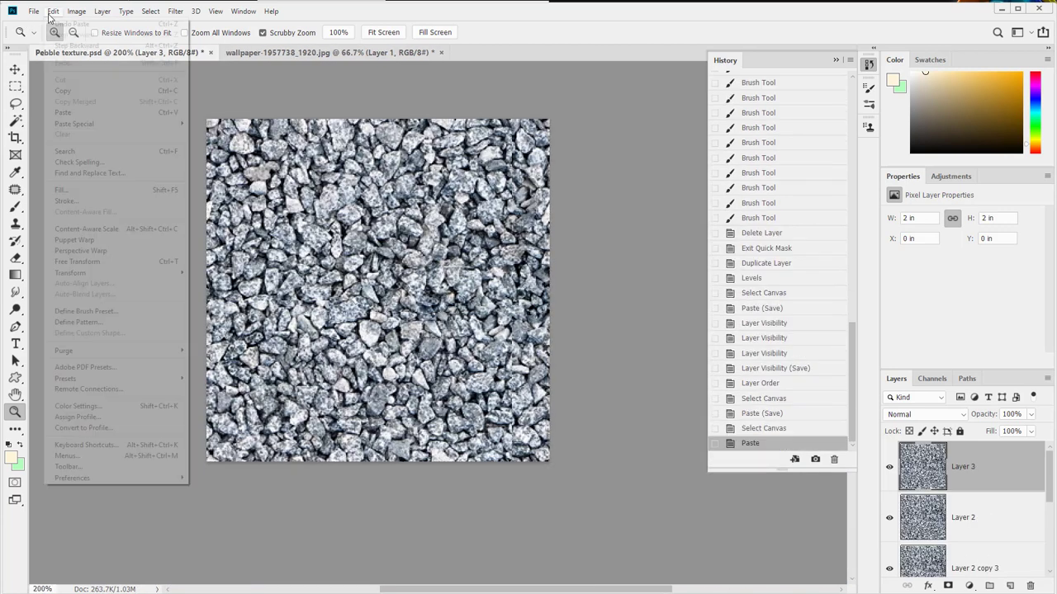
left_click(108, 323)
left_click(661, 190)
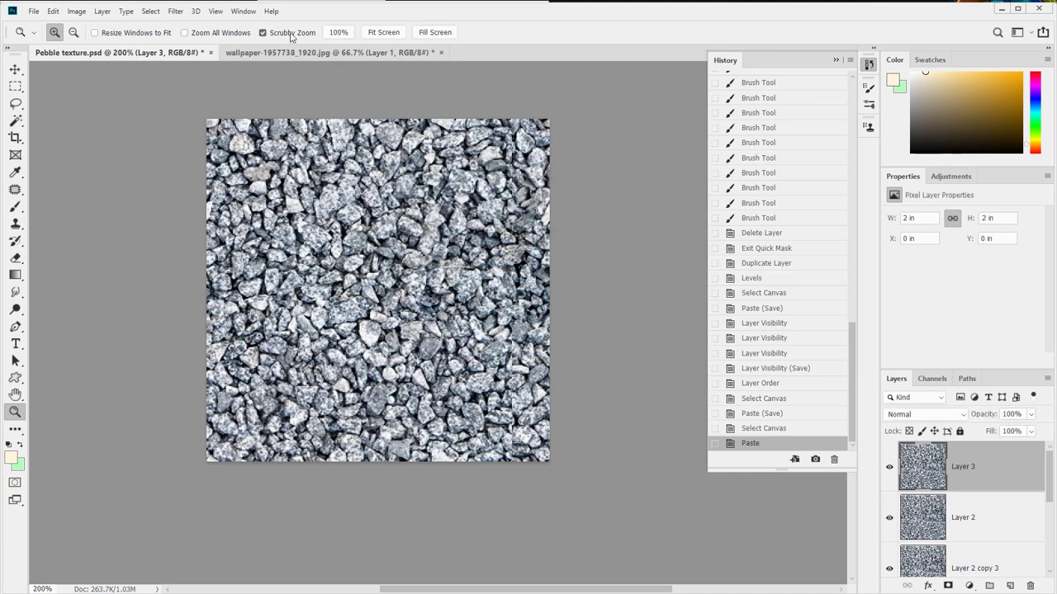
left_click(329, 52)
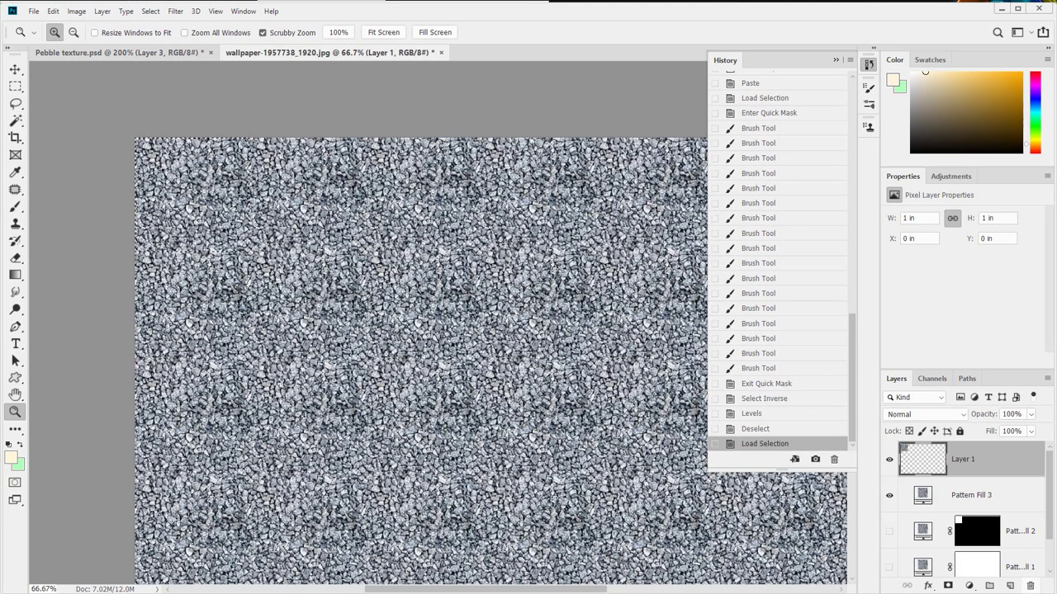
- Try a pattern fill layer at 100% scale limited to Layer 1's outline
left_click(970, 586)
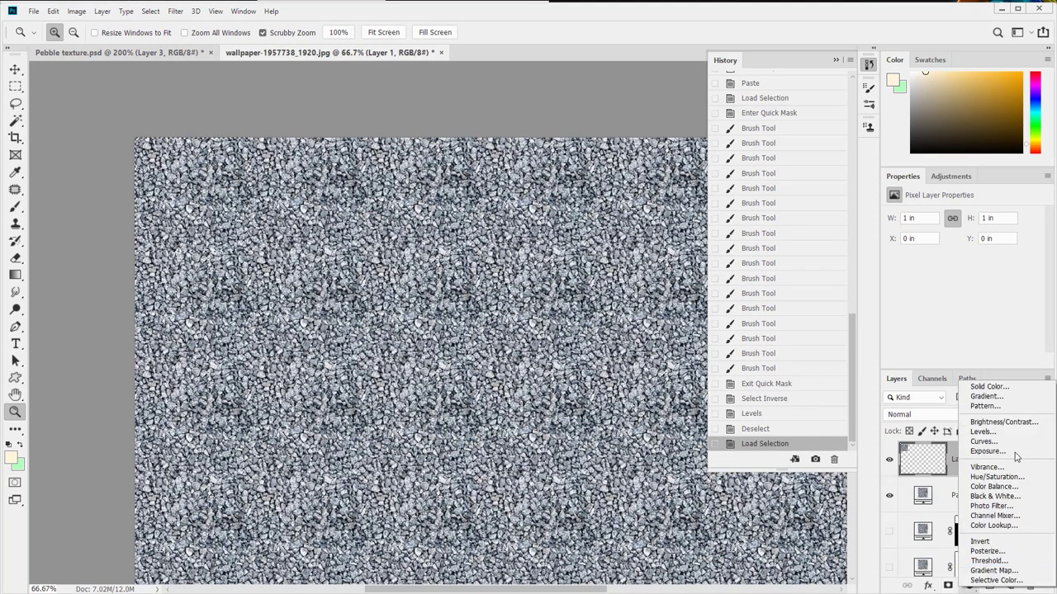
left_click(982, 401)
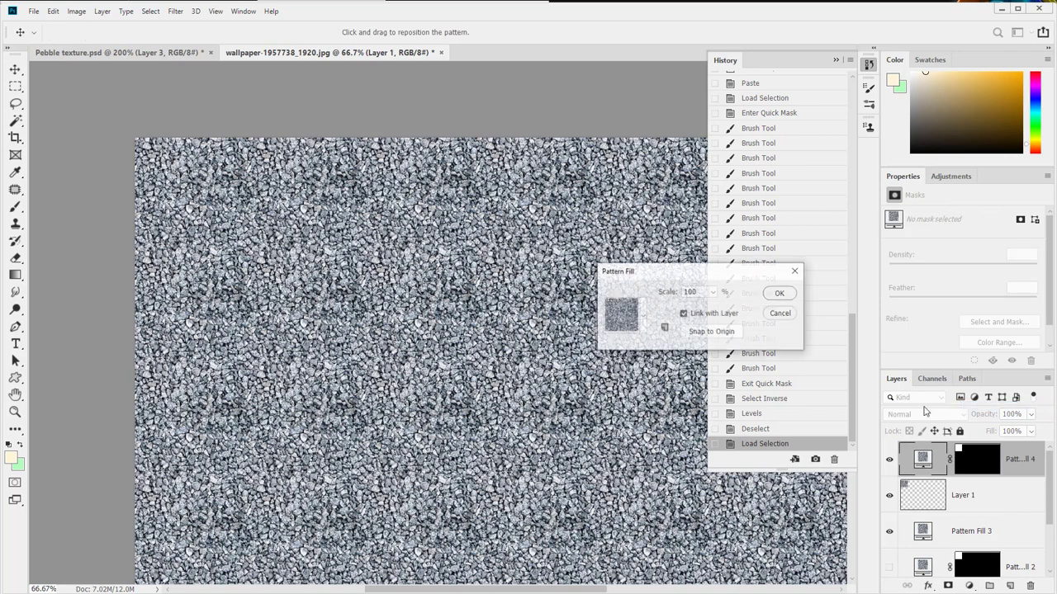
left_click(781, 293)
key("ctrl+z")
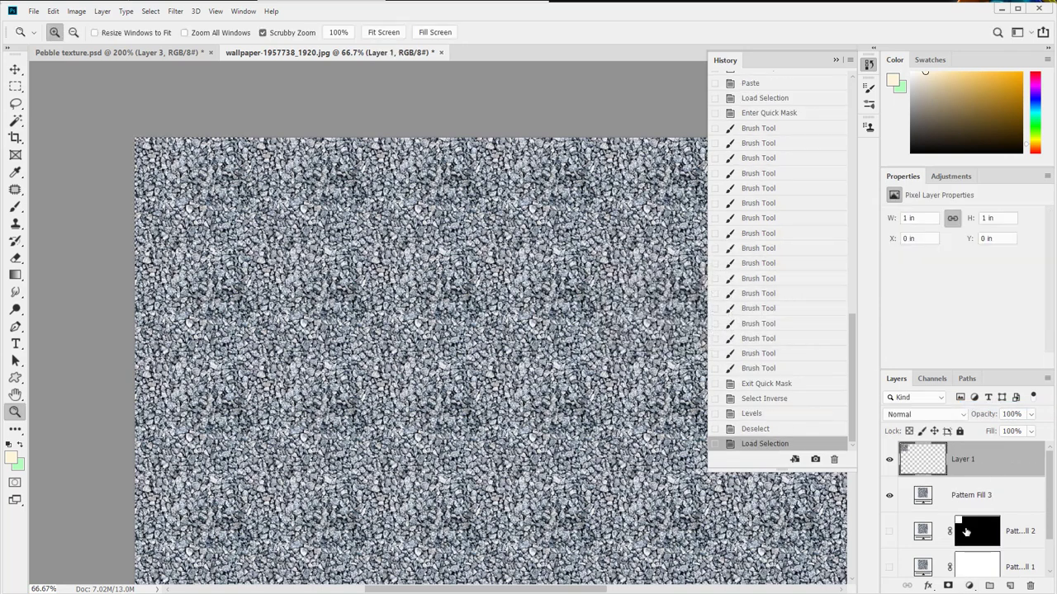
- Add a pattern fill layer with the newest gravel pattern at 100% scale, deleting the three older gravel patterns from the pattern library
left_click(970, 586)
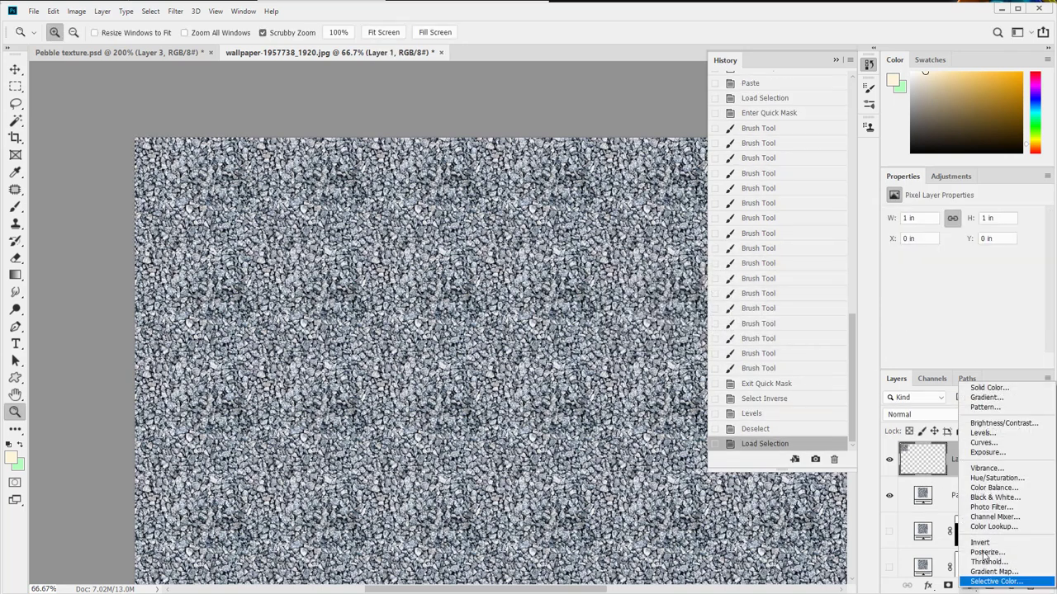
left_click(983, 401)
left_click(643, 314)
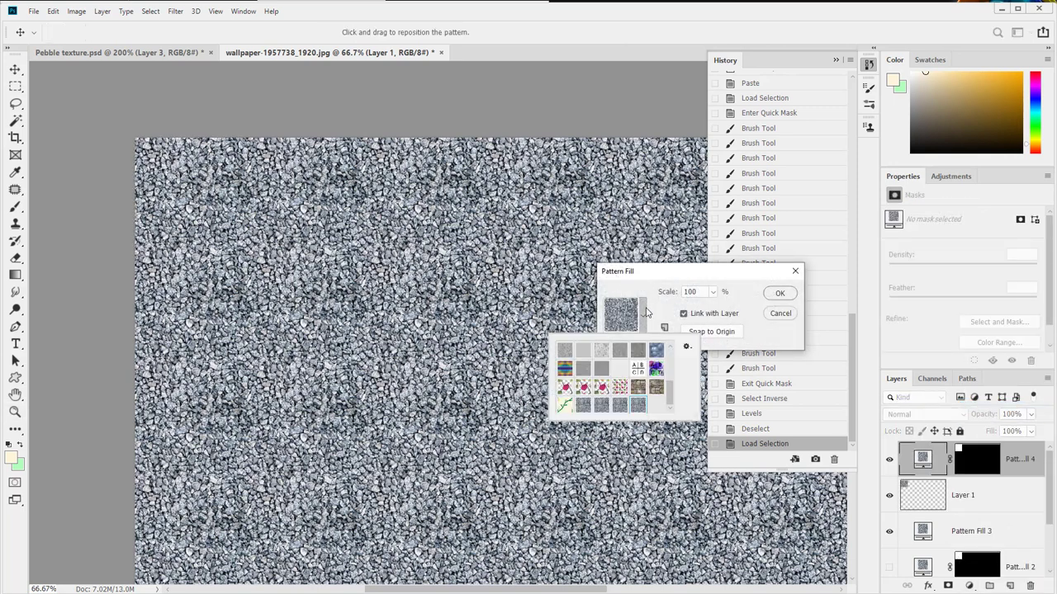
left_click(620, 405)
right_click(620, 405)
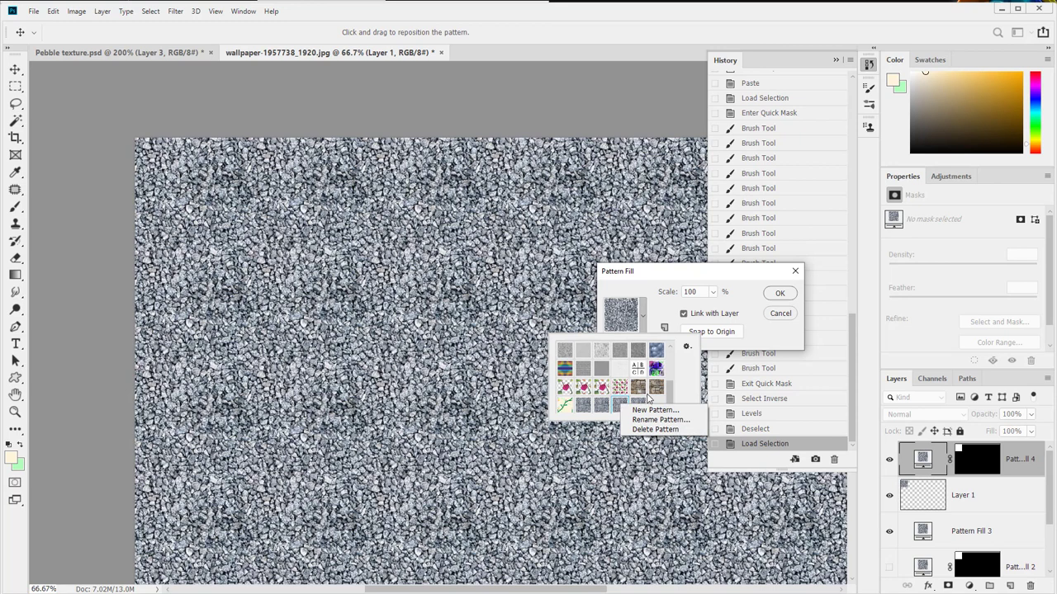
key("Escape")
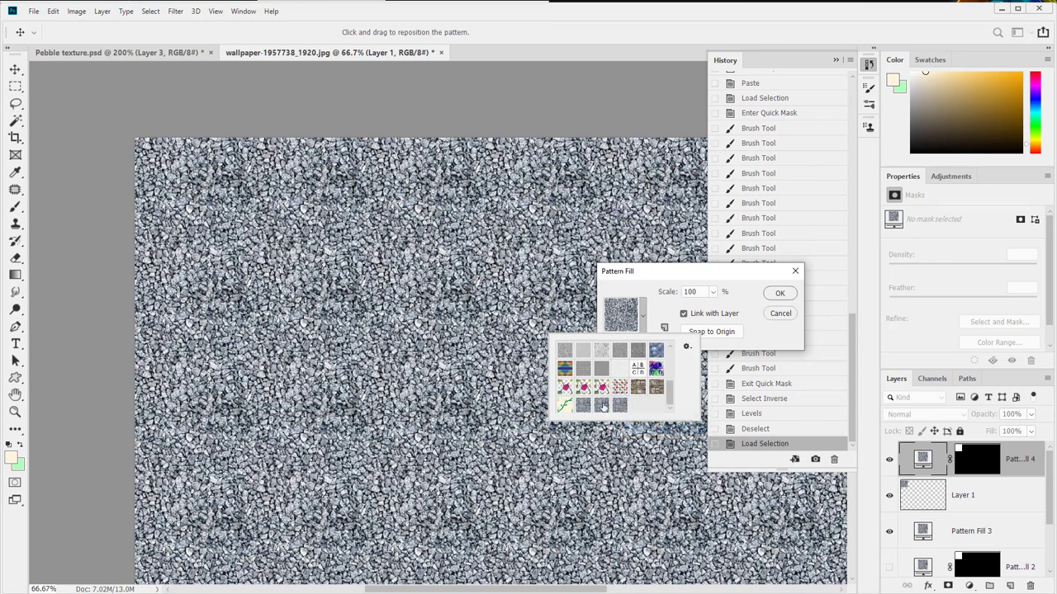
right_click(603, 410)
left_click(636, 430)
right_click(585, 405)
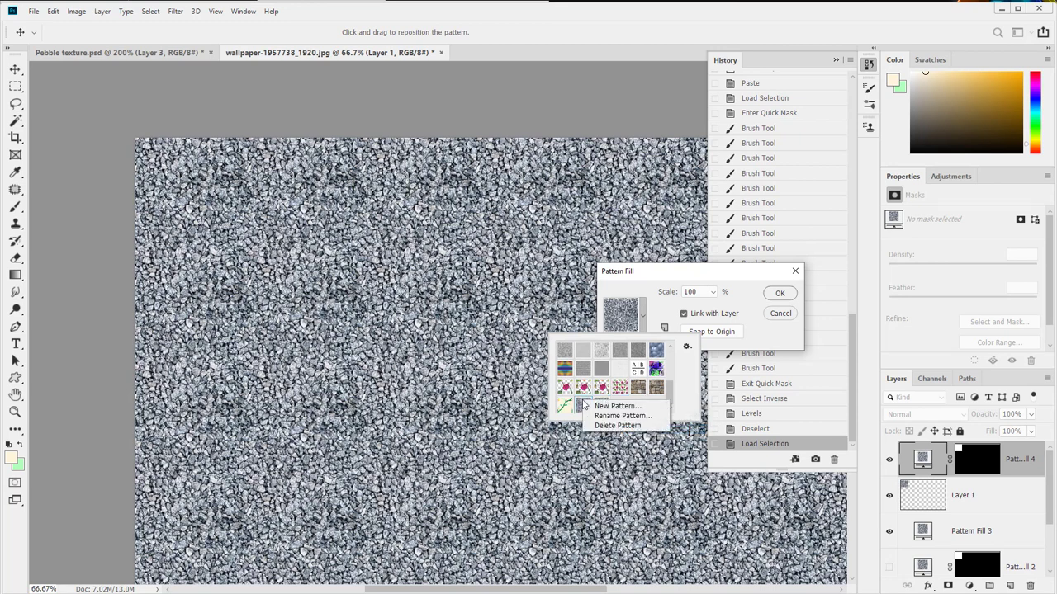
left_click(606, 427)
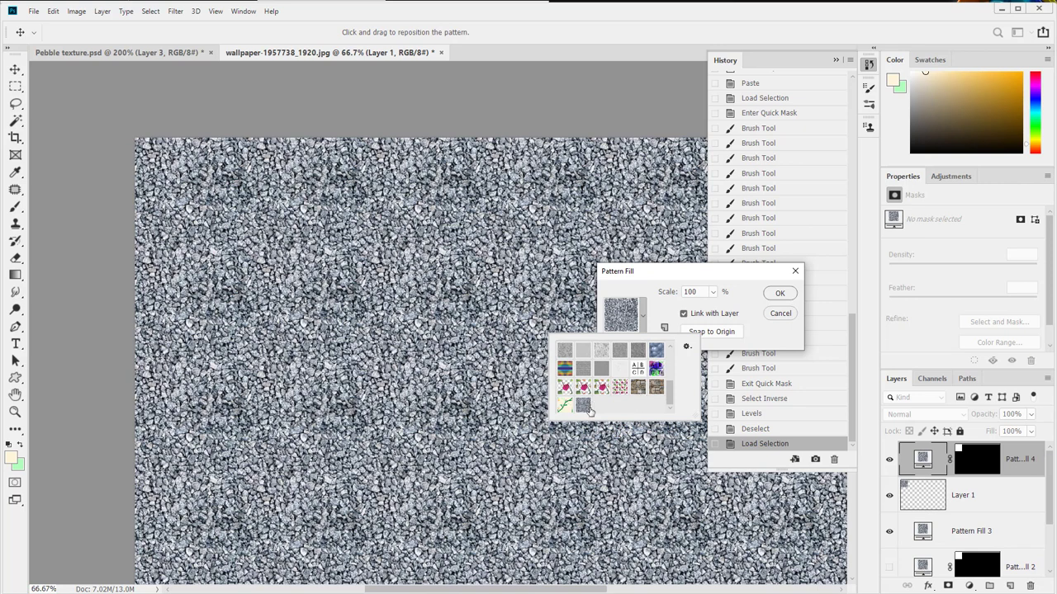
left_click(650, 317)
left_click(780, 293)
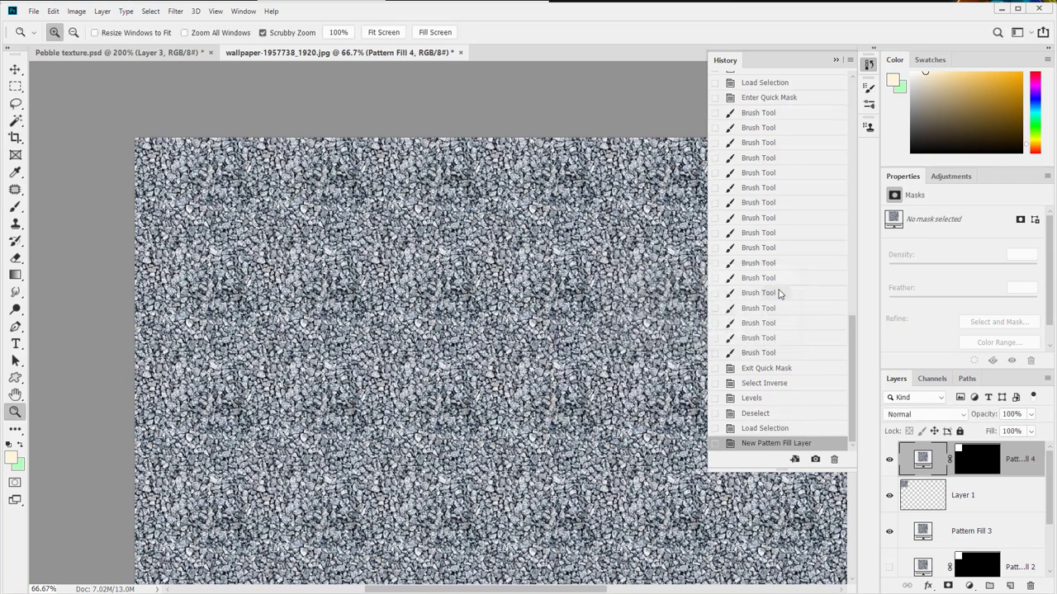
- Compare the tile with Pattern Fill 4 hidden and shown, and delete that layer's mask to fill the whole canvas
left_click(889, 459)
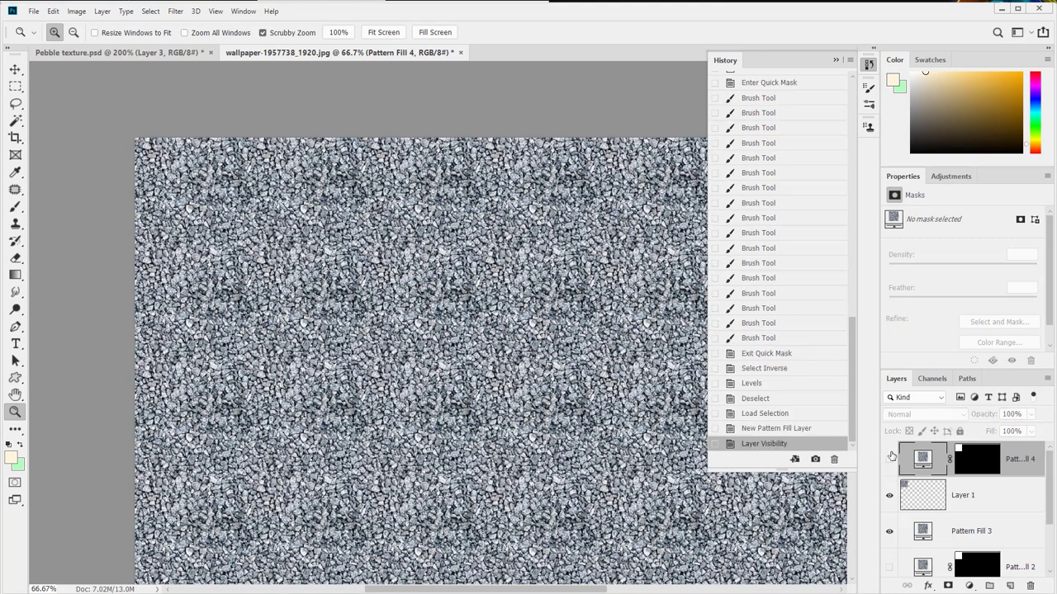
left_click(889, 459)
left_click_drag(966, 462, 1030, 585)
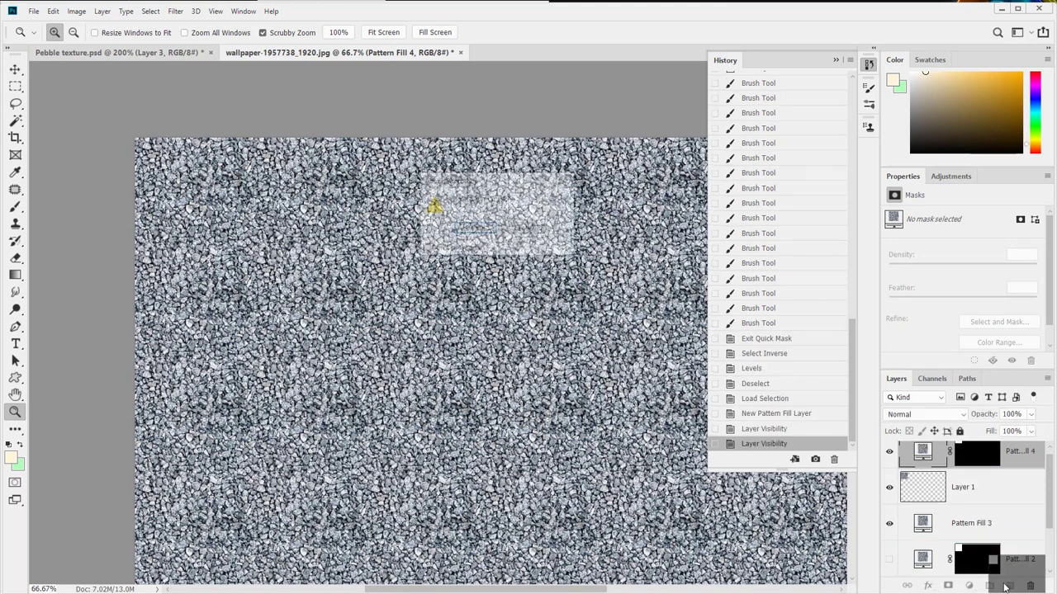
left_click(472, 225)
- Check the new pattern's repetition across the whole image and load Layer 1's outline as the selection
left_click(333, 275, "alt")
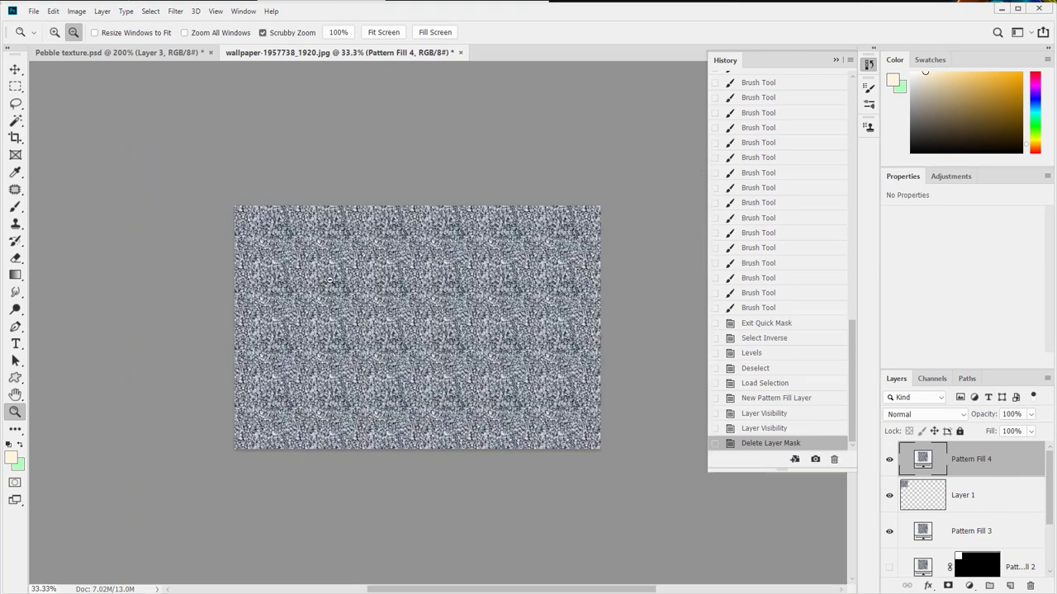
left_click_drag(543, 390, 485, 389)
left_click(400, 338)
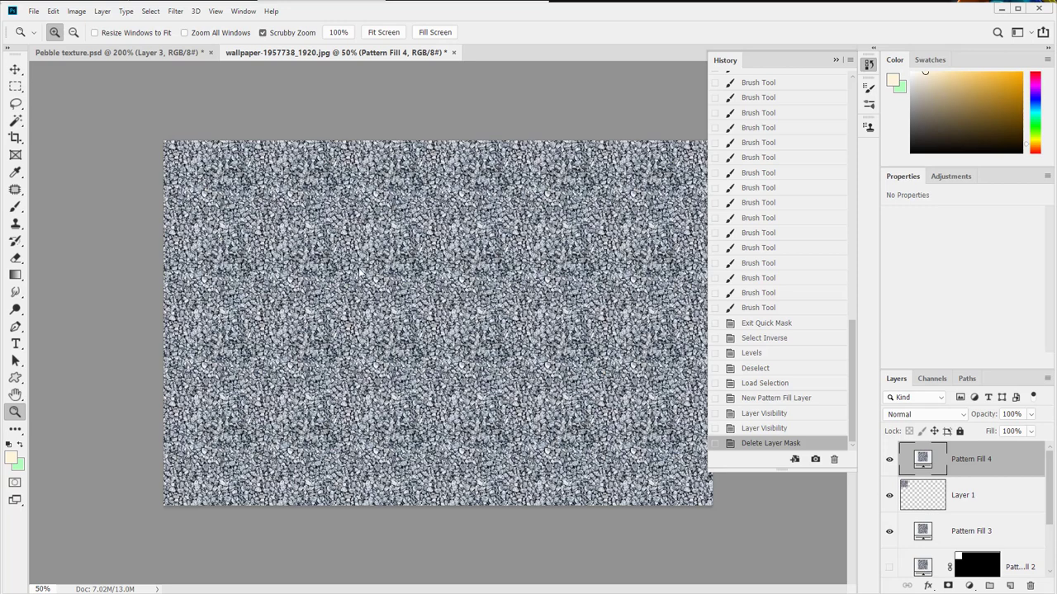
key("ctrl+shift+s")
left_click(504, 360)
left_click(908, 494, "ctrl")
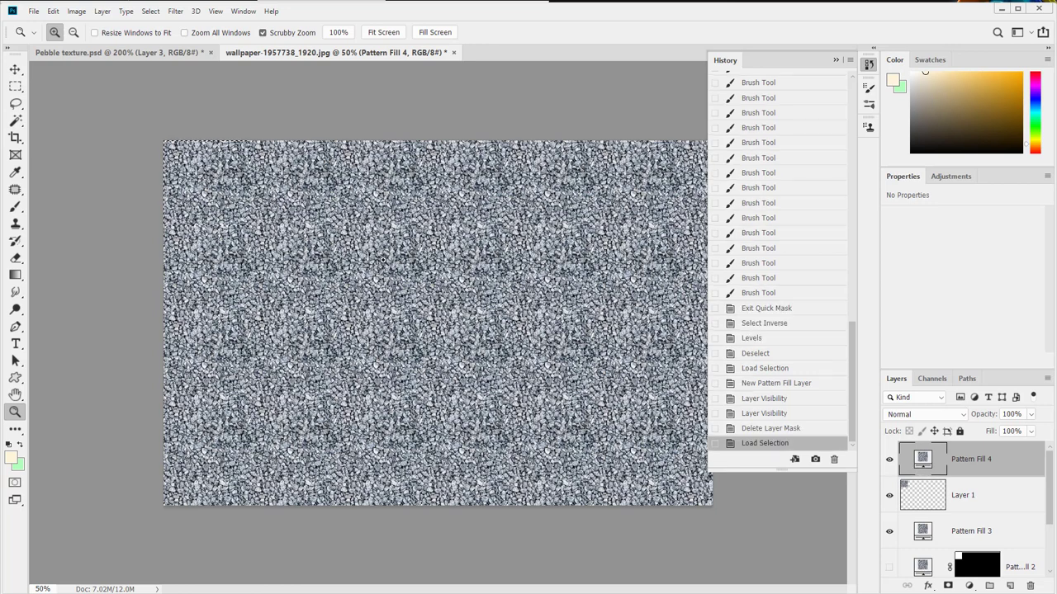
key("ctrl+plus")
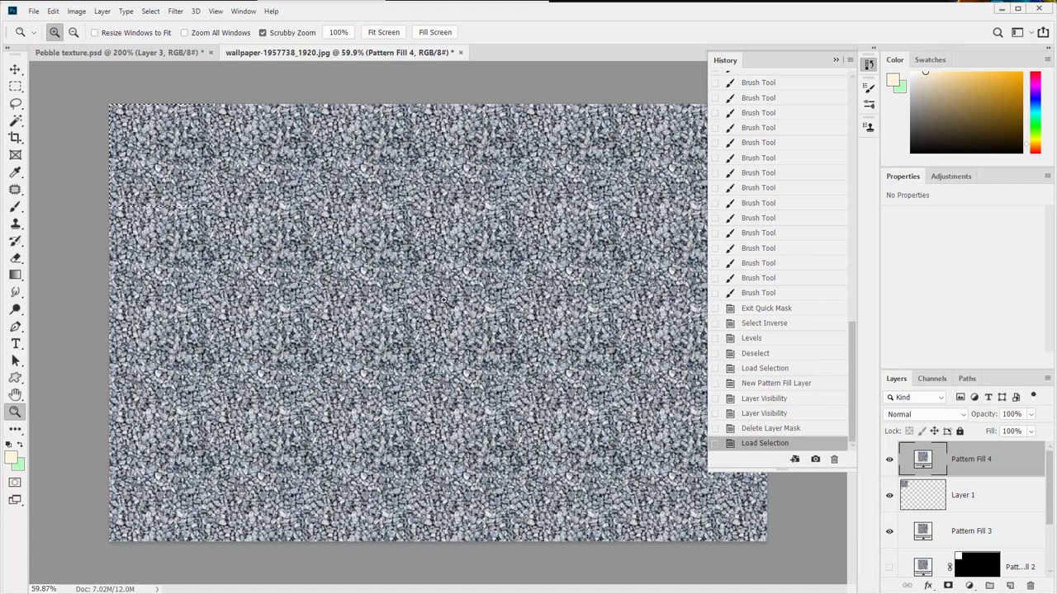
- Examine the pattern's repetition across the whole image at several zoom levels, and clear the selection
left_click(448, 325, "alt")
left_click(444, 322, "alt")
left_click(444, 322, "alt")
left_click(446, 329, "alt")
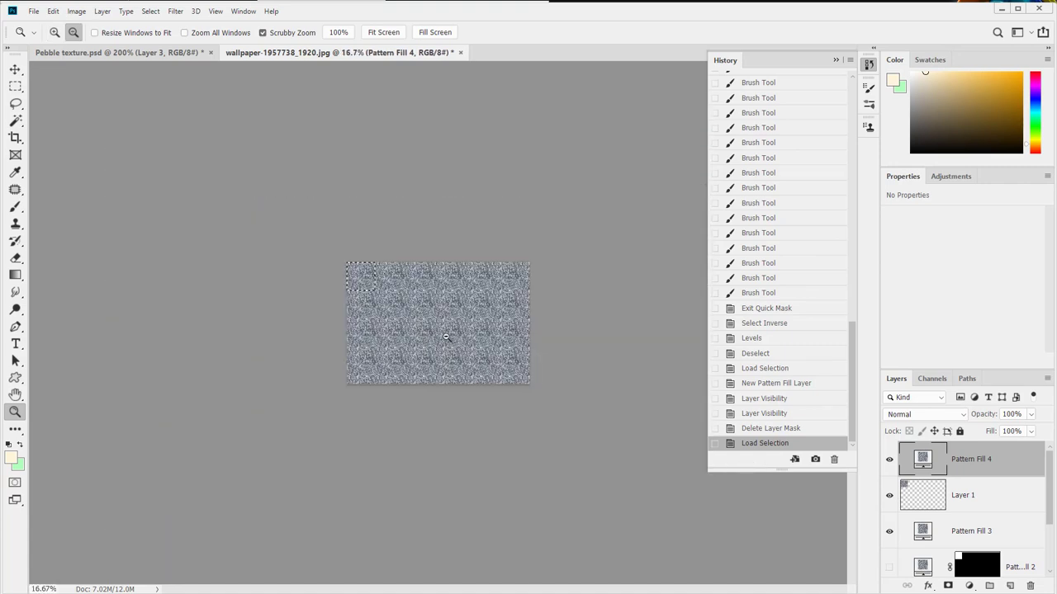
left_click(452, 347, "alt")
left_click(459, 330)
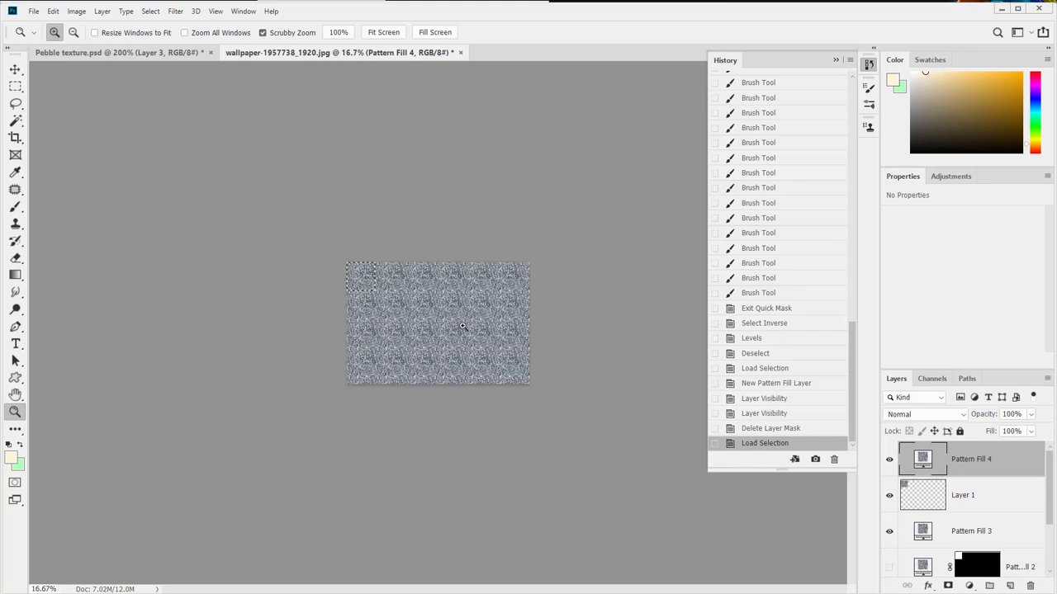
left_click(461, 325)
left_click(439, 325)
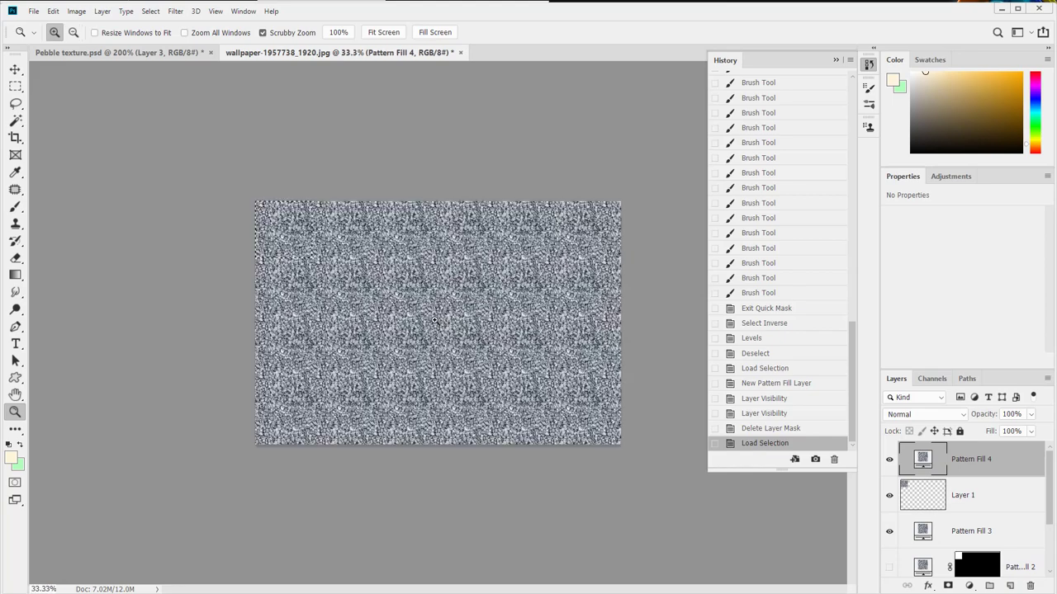
left_click(438, 323)
key("ctrl+d")
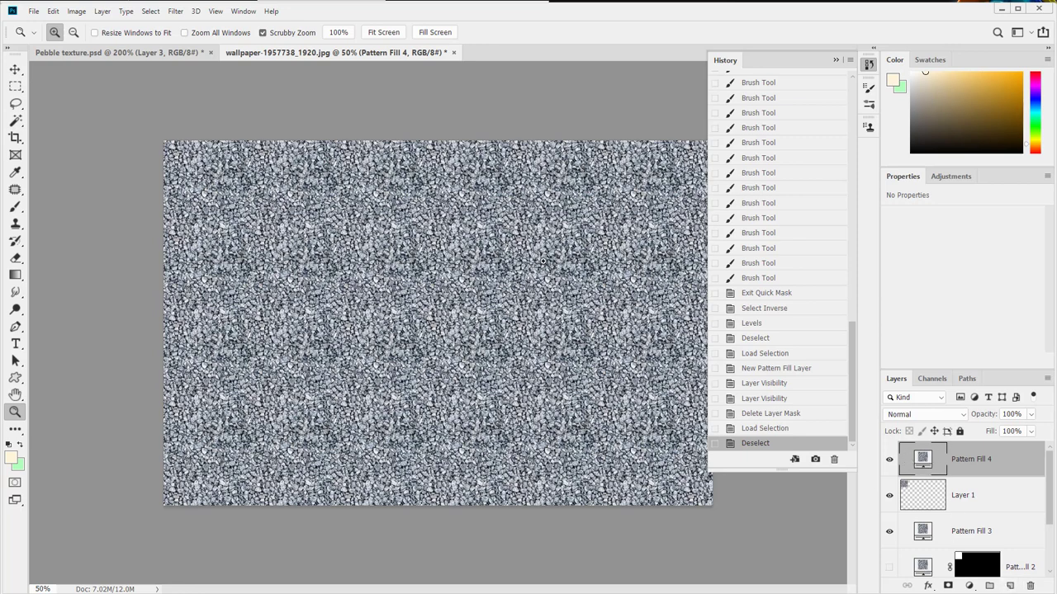
- Select the layers from Layer 1 down to Pattern Fill 1 and delete Pattern Fill 2's layer mask
left_click(922, 487)
scroll(922, 488, "down", 2)
left_click(923, 526, "shift")
left_click_drag(963, 505, 1029, 586)
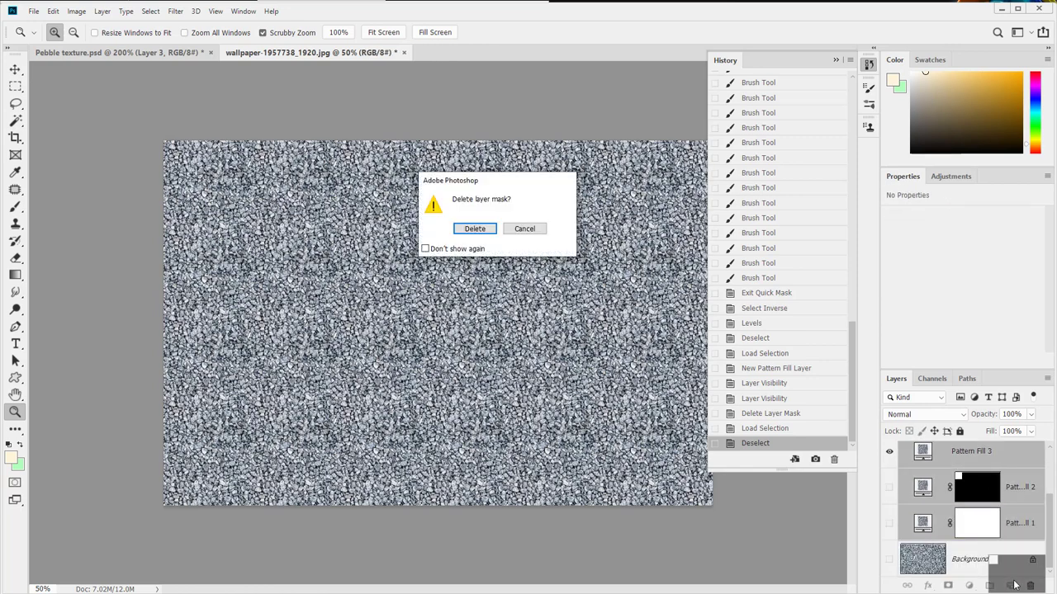
left_click(475, 234)
- In Pebble texture.psd, load Layer 3's outline, save the file and copy the tile, and return to the wallpaper image
left_click(168, 52)
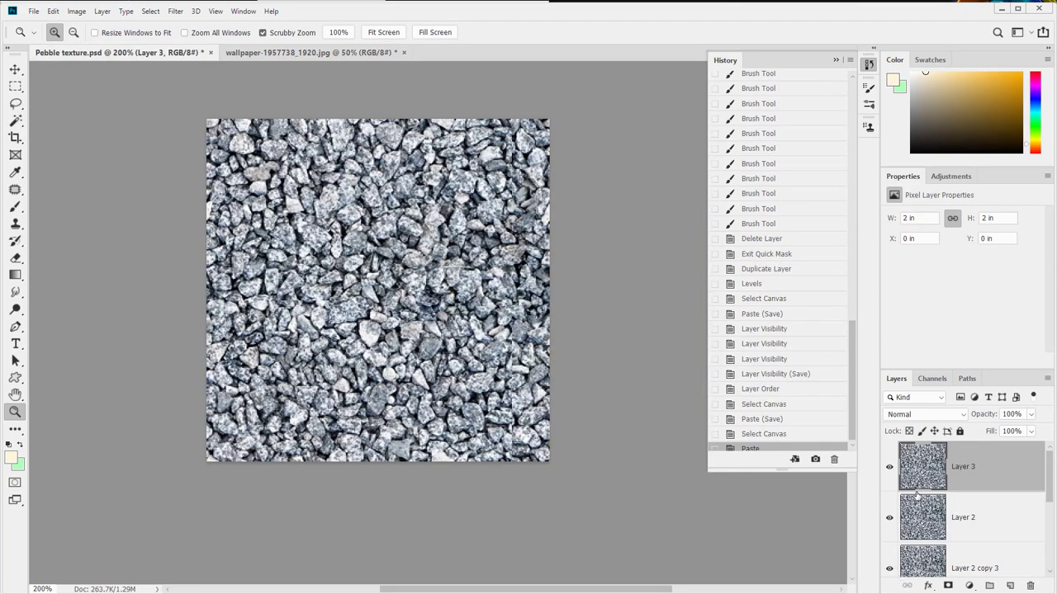
left_click(918, 487, "ctrl")
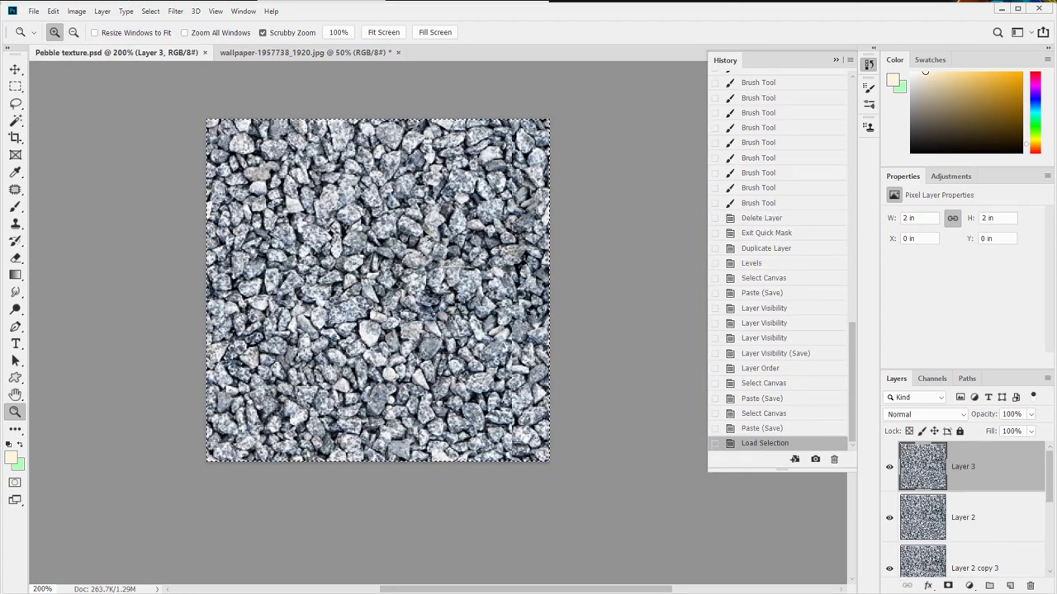
left_click(305, 53)
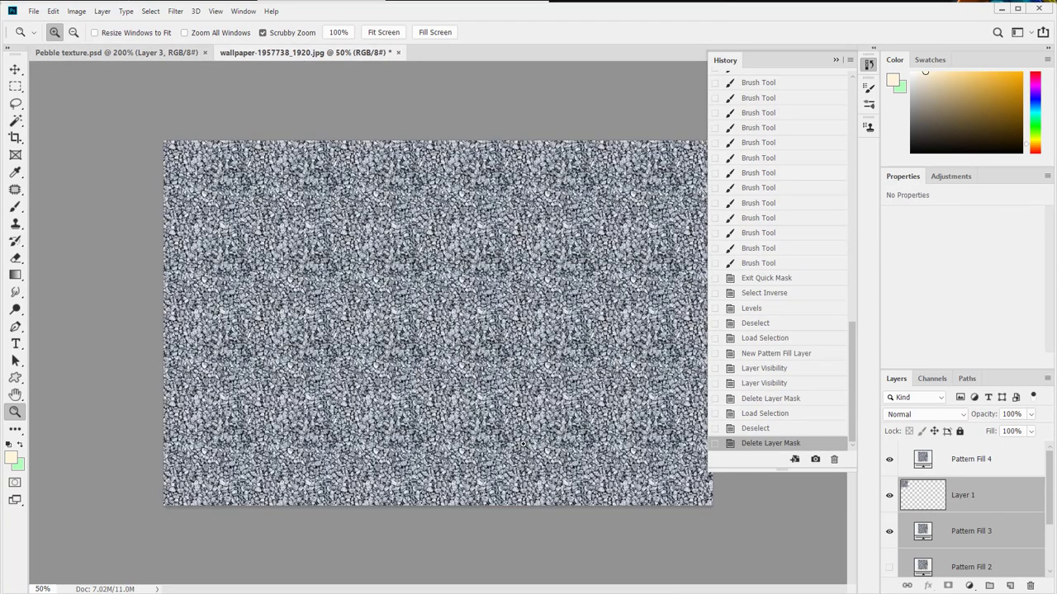
- Delete Layer 1 and Pattern Fill 3, 2 and 1, and make Pattern Fill 4 the active layer
scroll(975, 466, "down", 3)
left_click_drag(983, 504, 1030, 586)
left_click(914, 469)
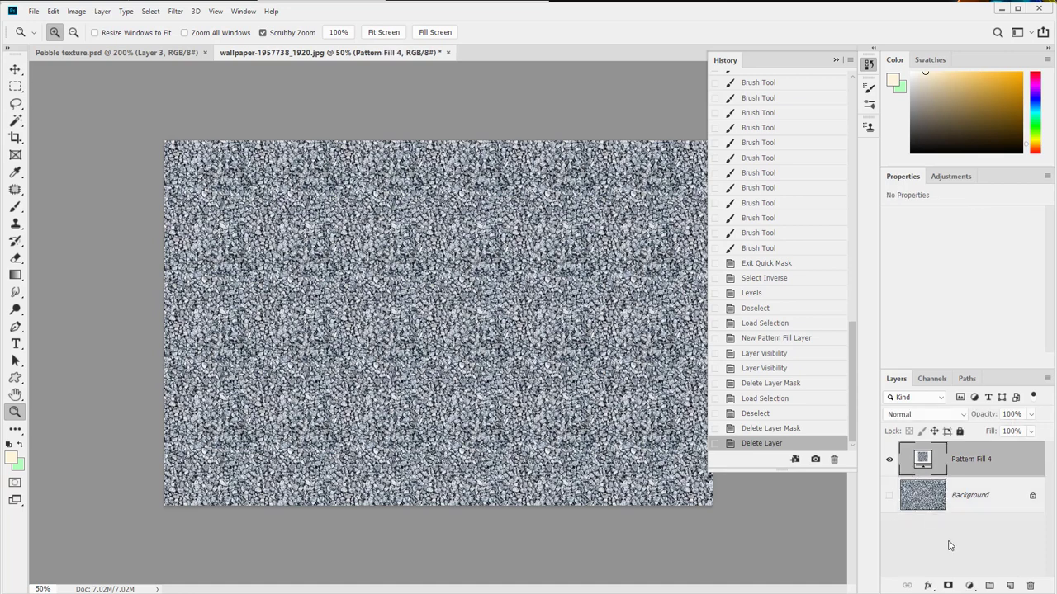
- Paste the tile above Pattern Fill 4, move it to the canvas's upper-left corner and load its outline to compare it with the pattern
key("ctrl+v")
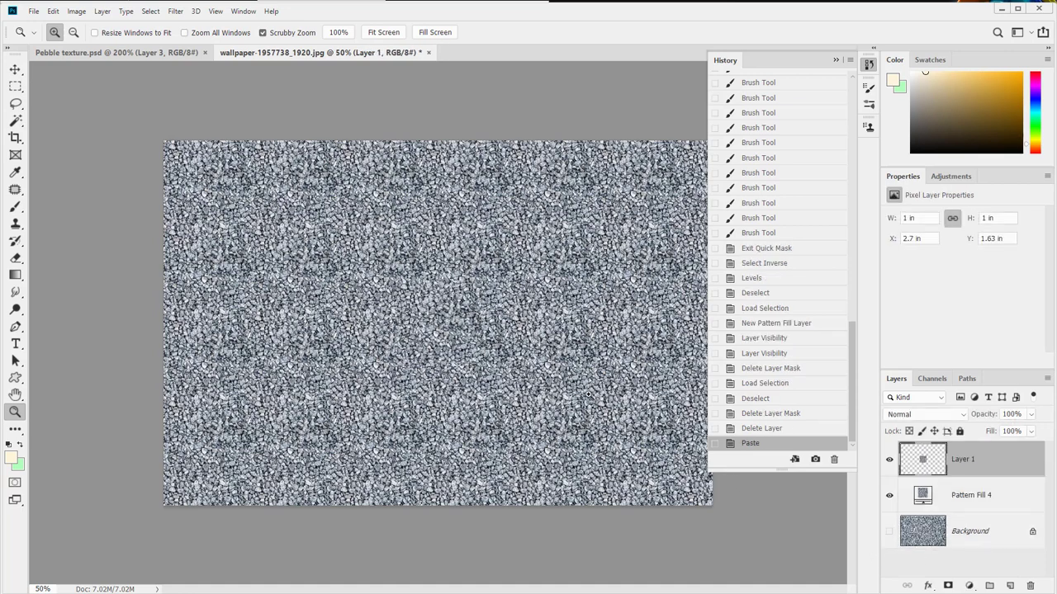
key("v")
key("ctrl+a")
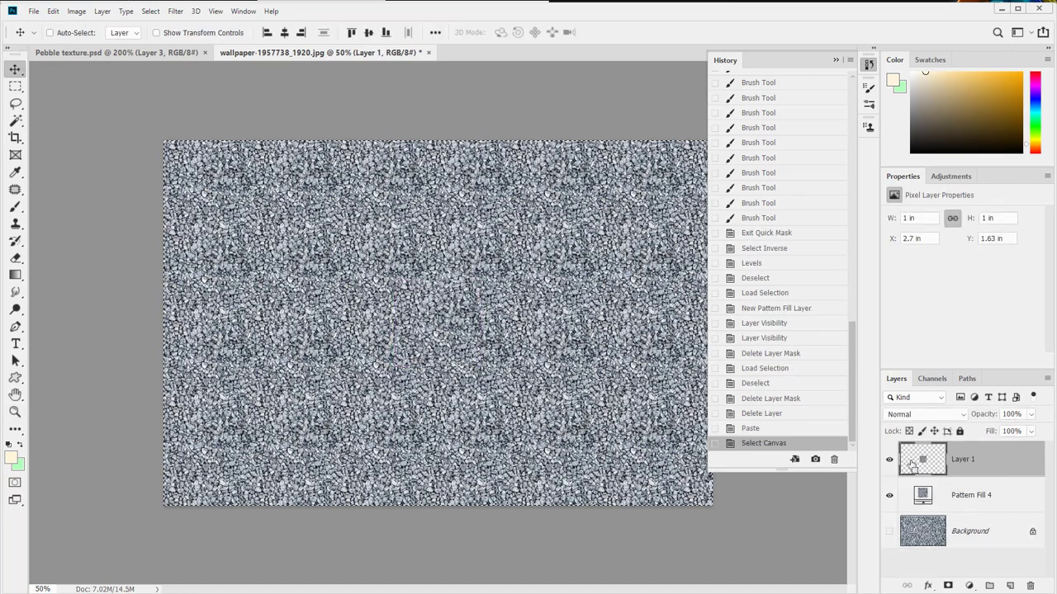
key("ctrl+d")
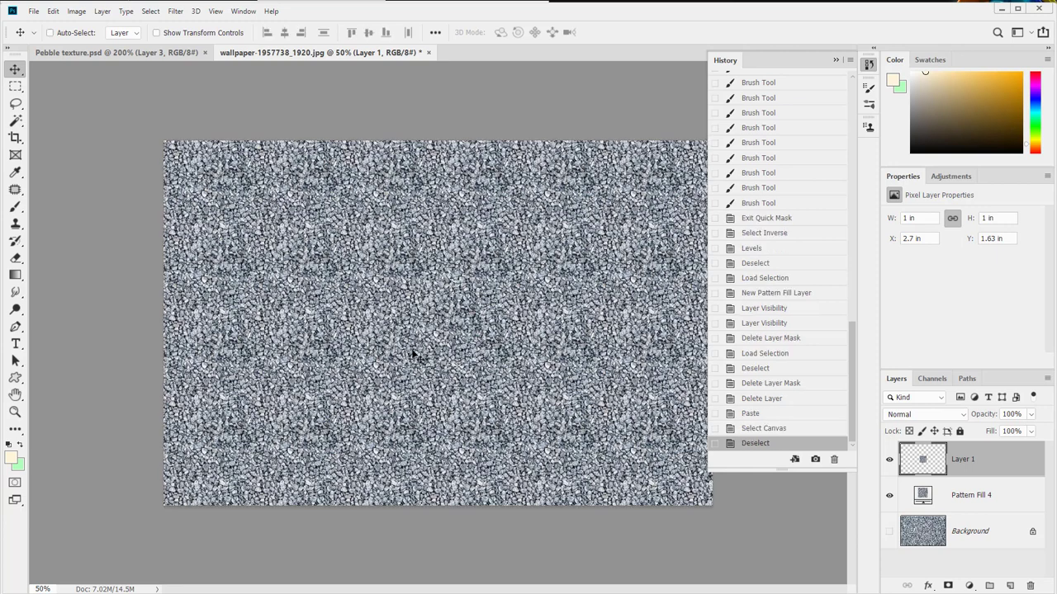
left_click_drag(413, 355, 183, 214)
left_click(913, 459, "ctrl")
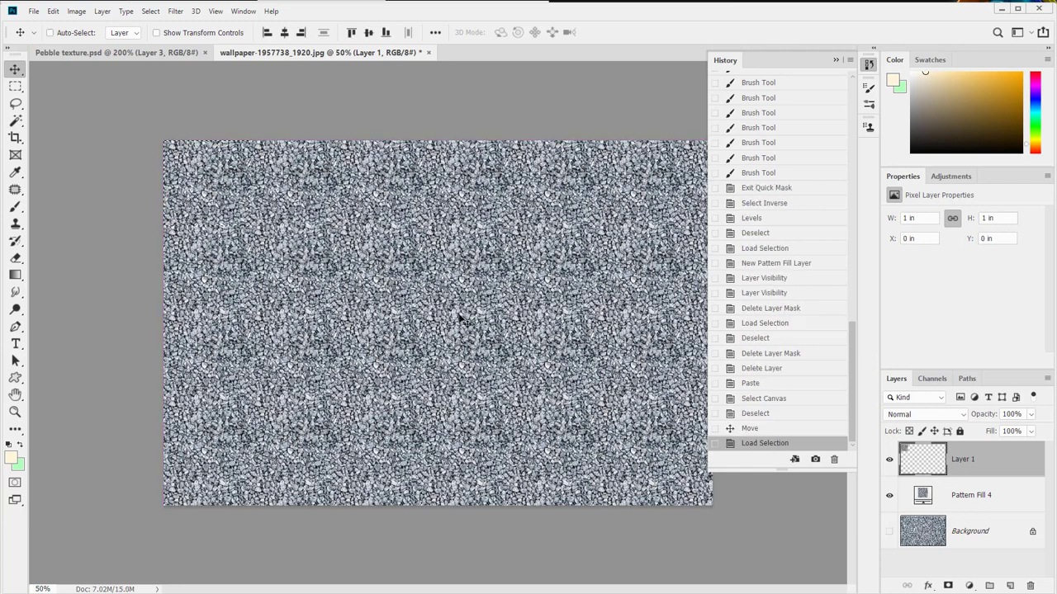
key("z")
left_click(216, 152)
left_click(216, 152)
left_click_drag(217, 145, 435, 330)
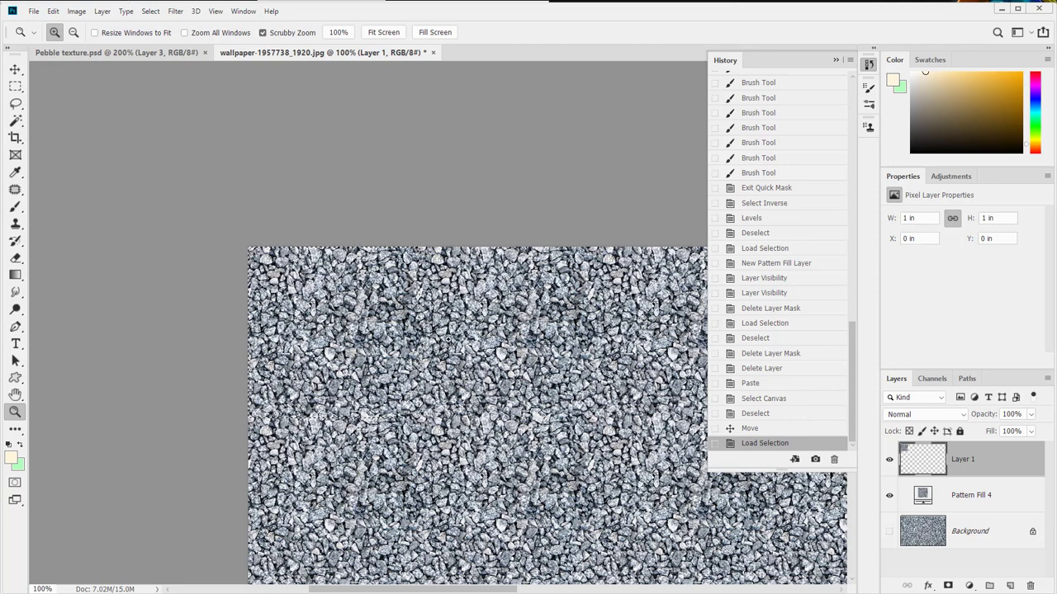
- In Pebble texture.psd, offset Layer 3 by -66 px horizontally and 0 px vertically with Wrap Around
left_click(189, 52)
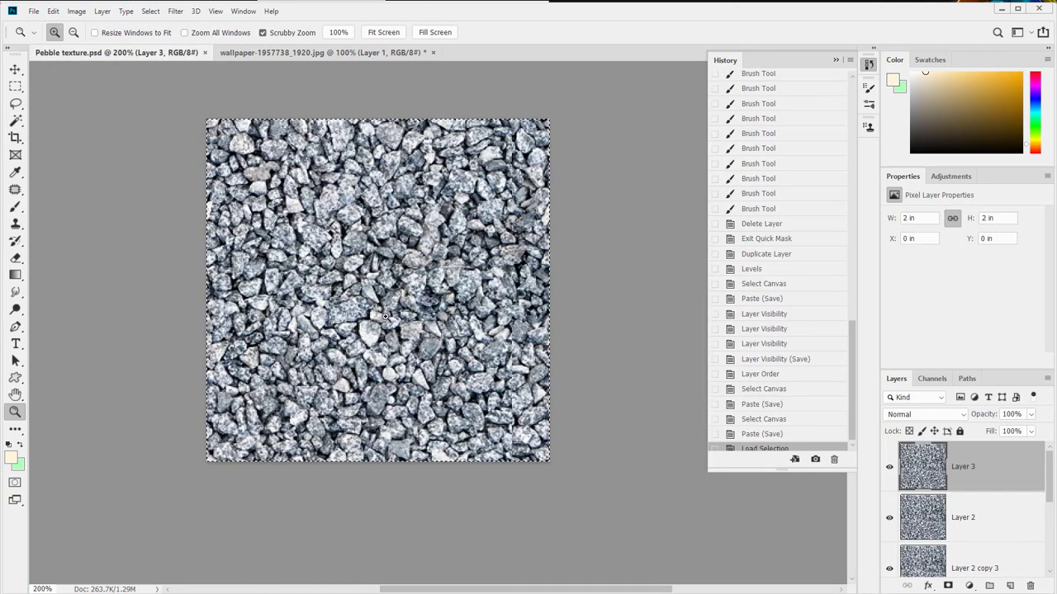
left_click(232, 14)
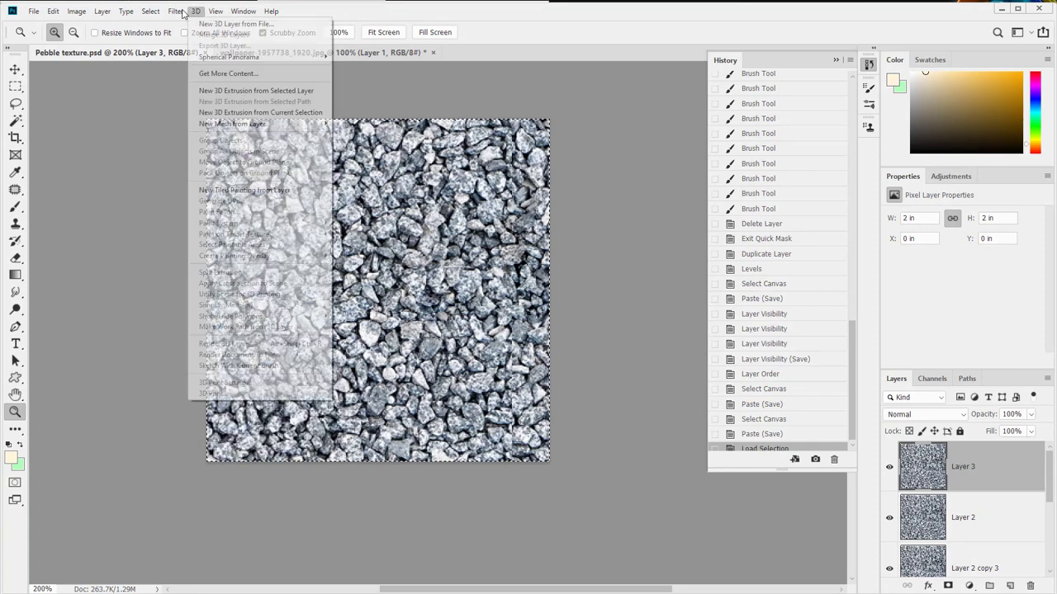
mouse_move(175, 12)
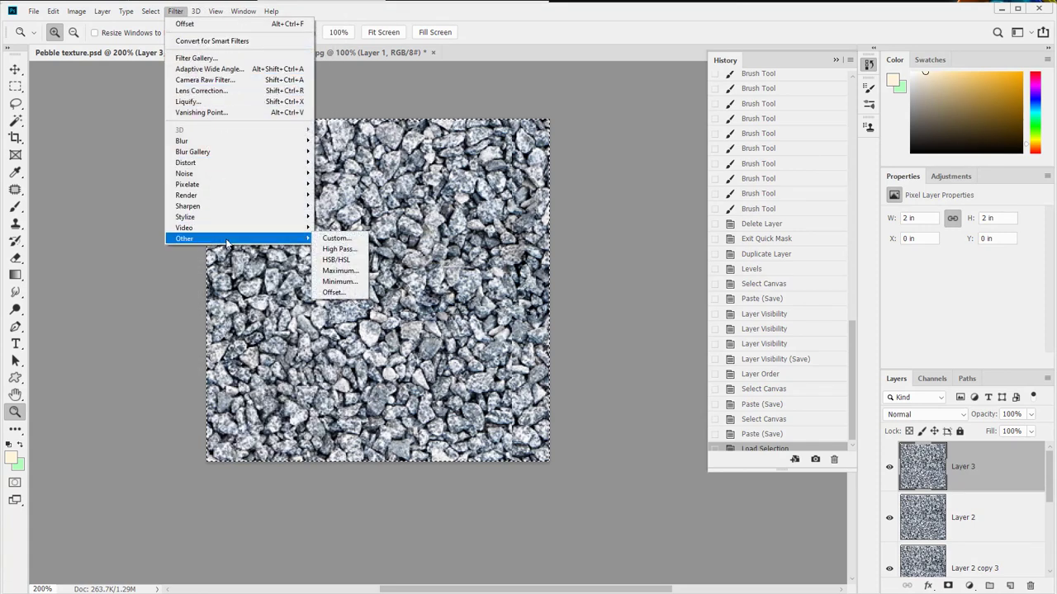
left_click(335, 293)
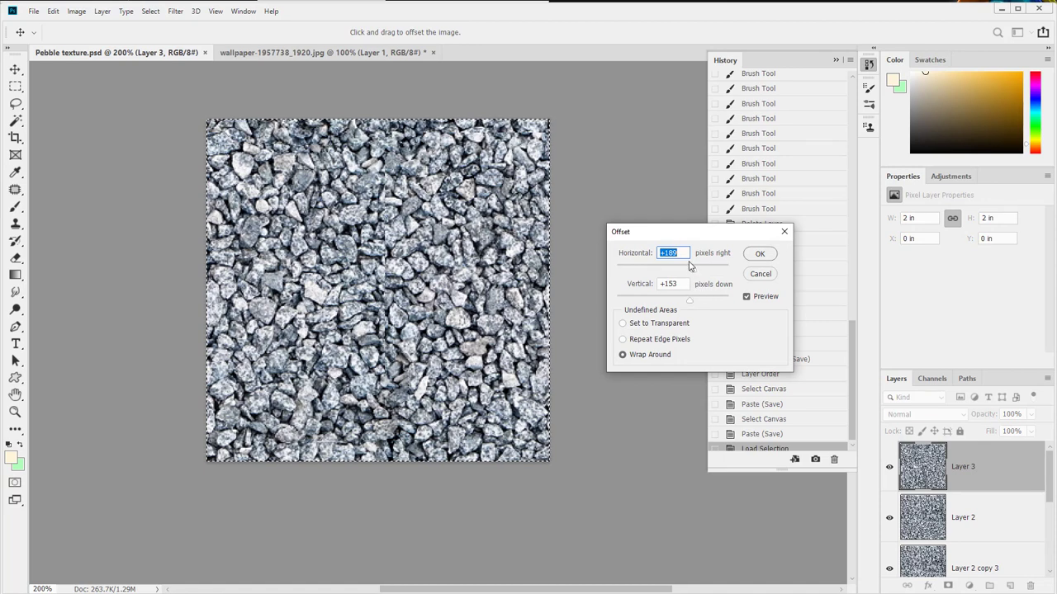
type("0")
key("Tab")
type("0")
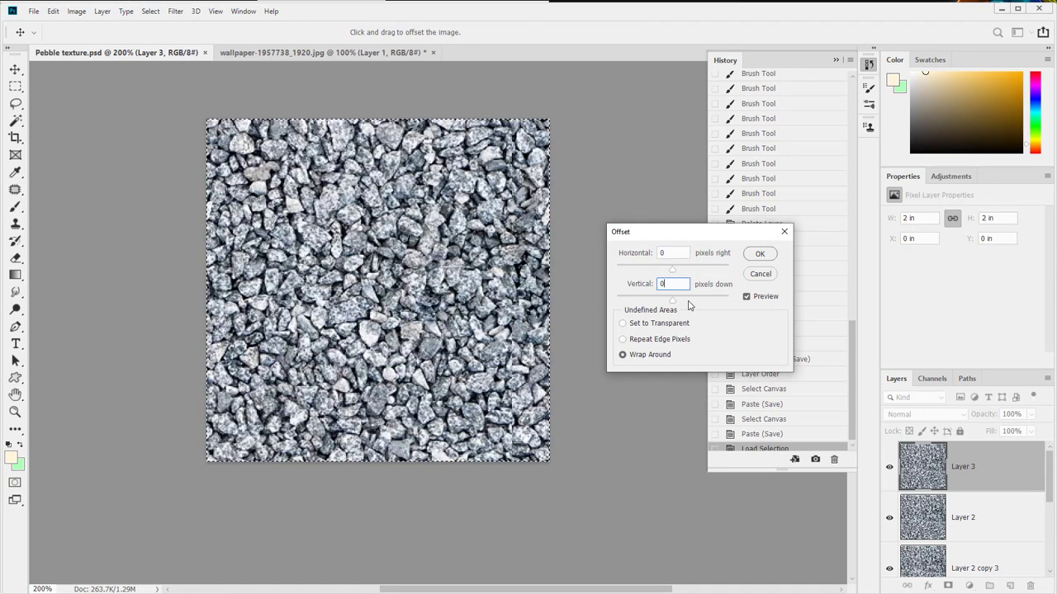
left_click_drag(673, 304, 665, 273)
type("0")
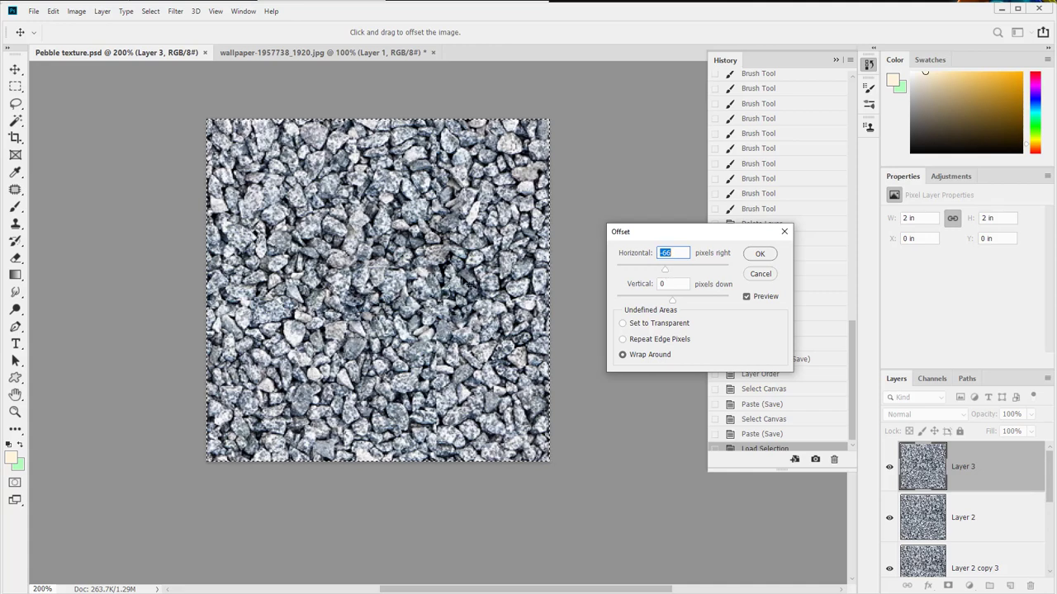
left_click(758, 257)
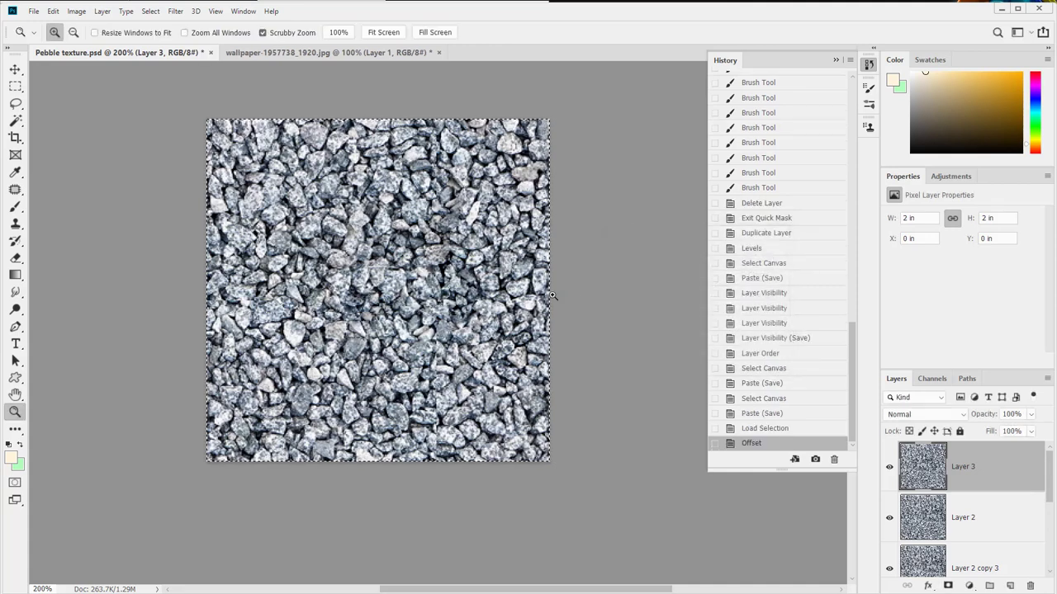
- Clear the old selection and lasso the branching patch of dark stones just right of the tile's centre
key("l")
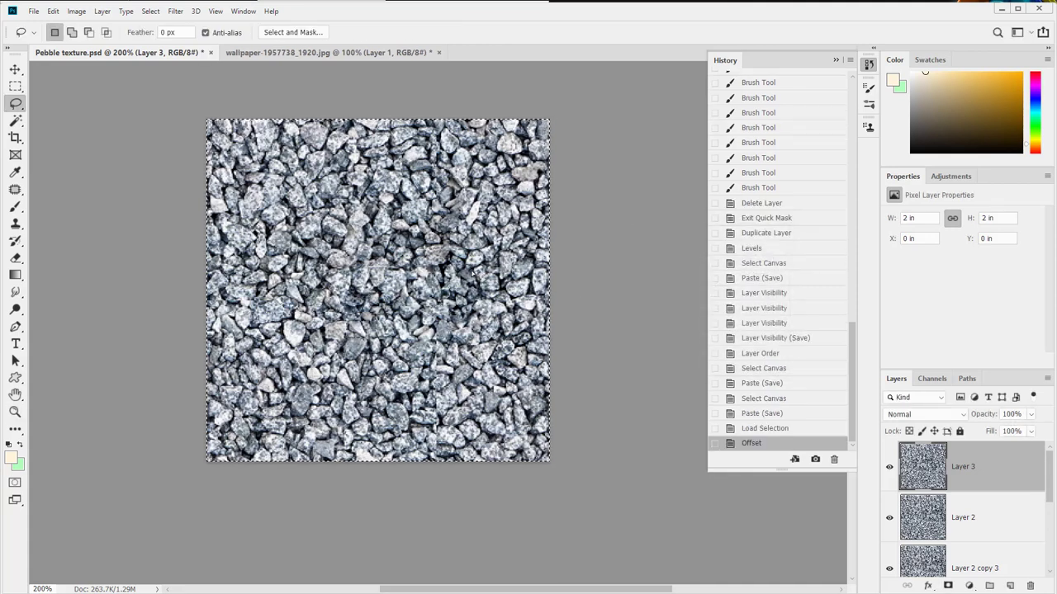
mouse_move(470, 270)
left_mouse_down()
mouse_move(471, 330)
mouse_move(438, 268)
mouse_move(405, 270)
left_mouse_up()
key("ctrl+d")
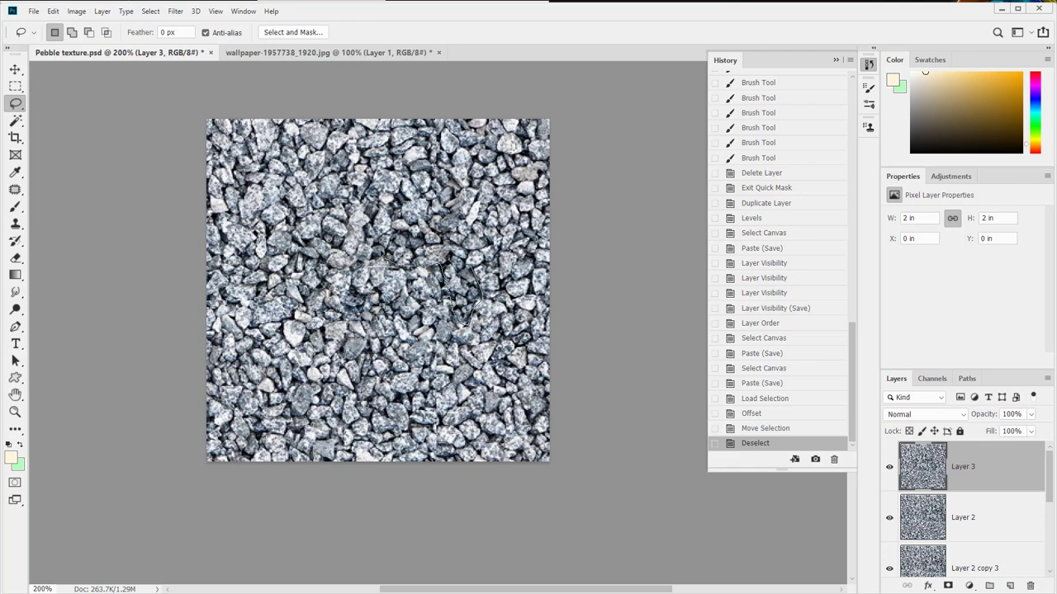
mouse_move(409, 234)
left_mouse_down()
mouse_move(431, 217)
mouse_move(434, 175)
left_mouse_up()
left_click_drag(482, 313, 480, 294)
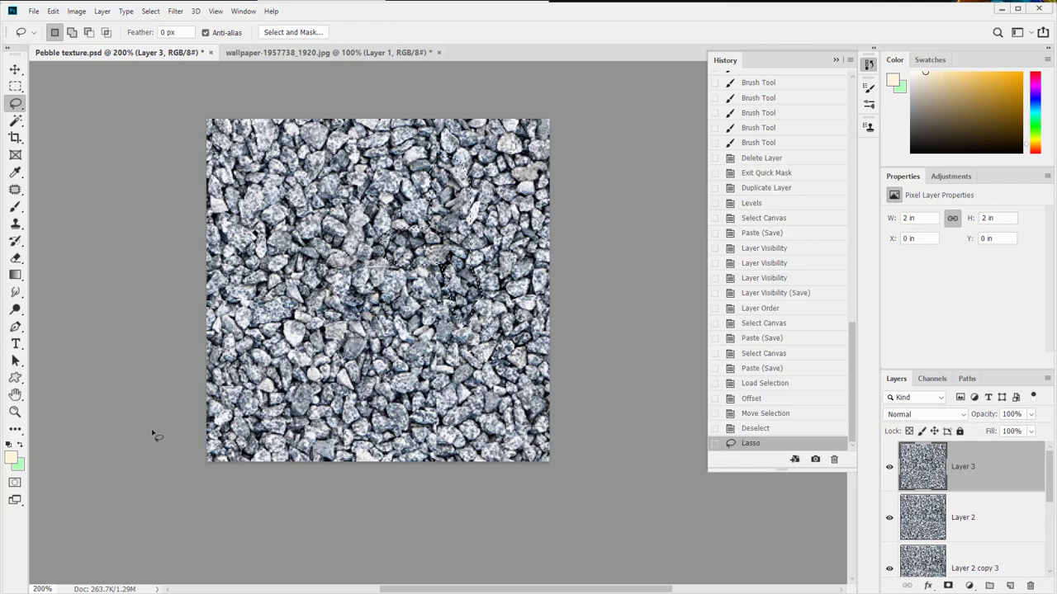
- Enter Quick Mask mode and brush the left arm of the selected patch to follow the stone edges
left_click(14, 483)
key("b")
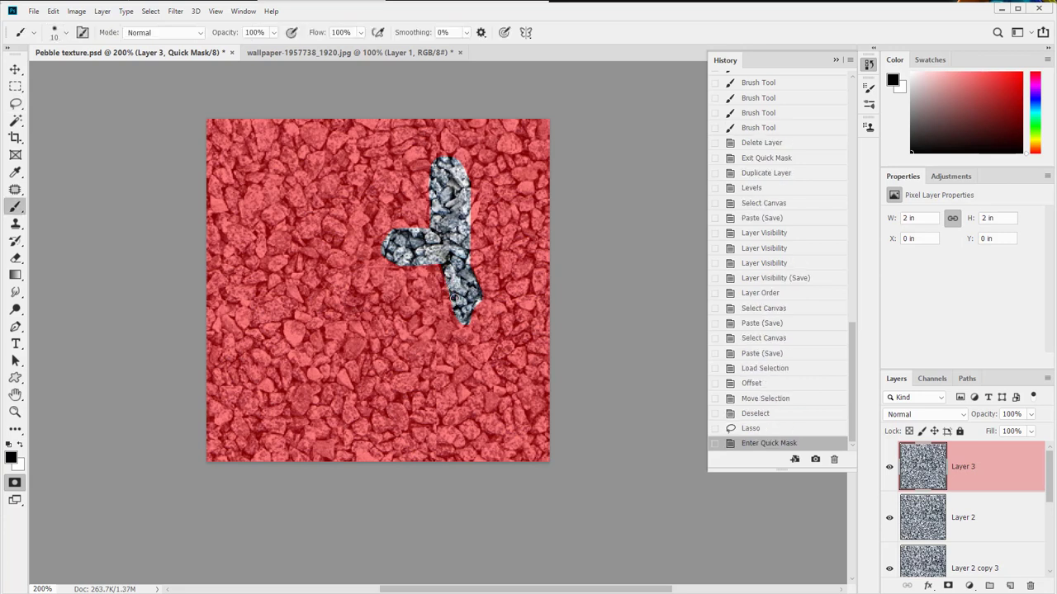
key("x")
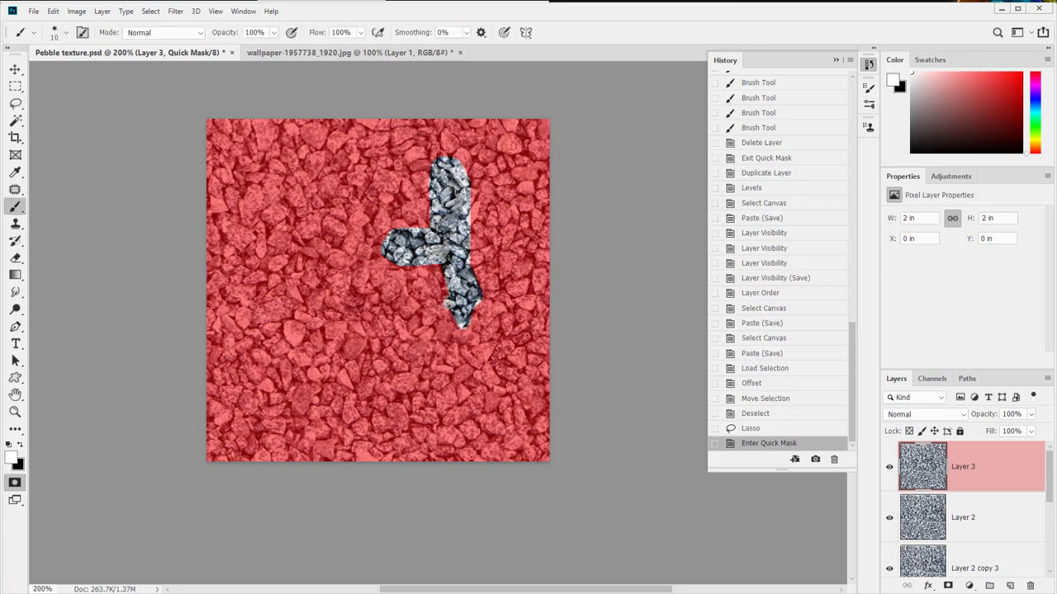
left_click_drag(434, 265, 378, 244)
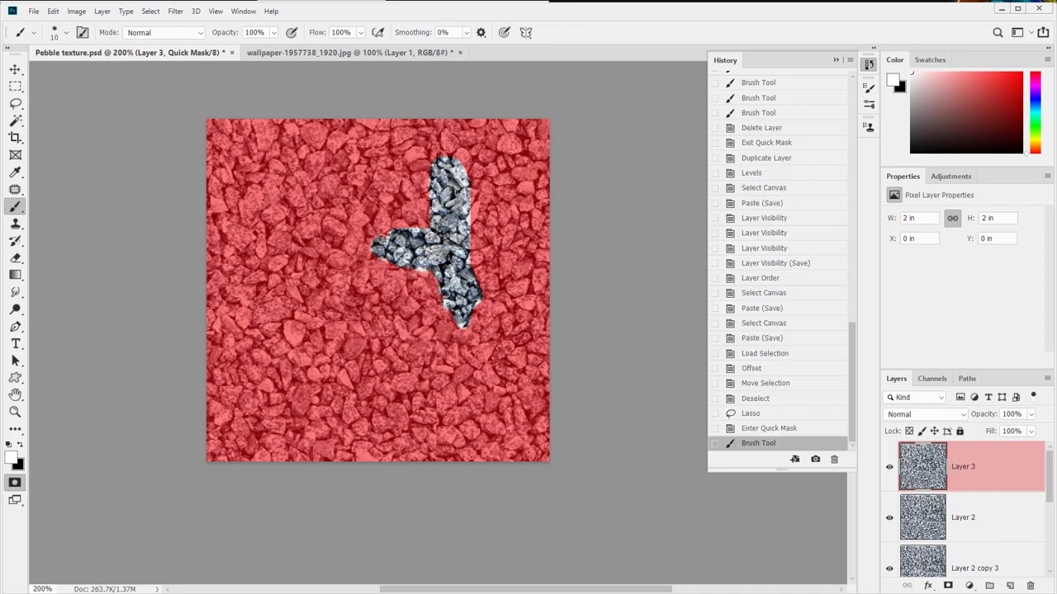
left_click(403, 234)
key("x")
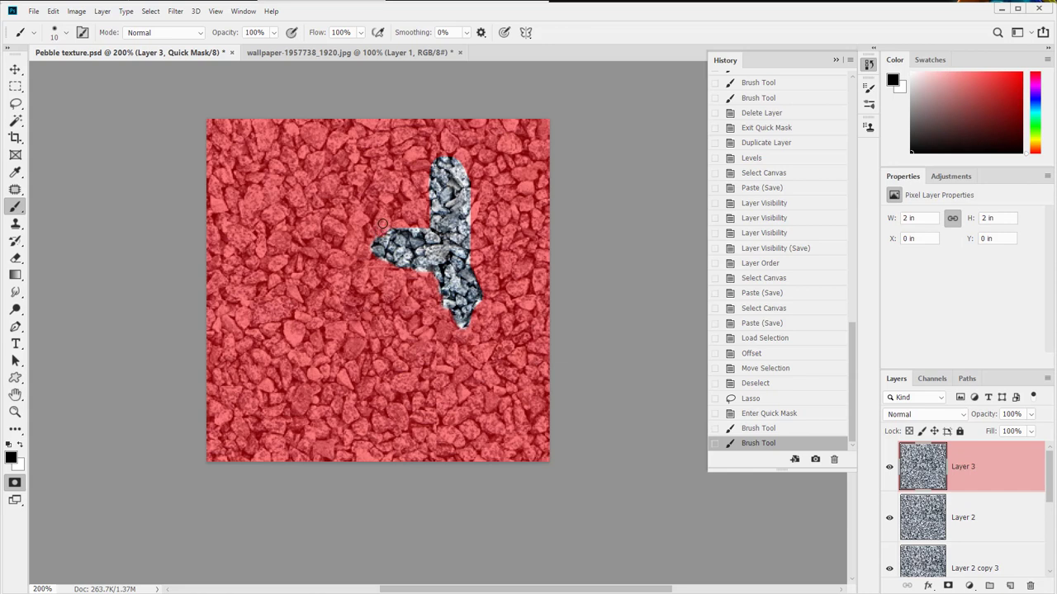
left_click(371, 245)
key("x")
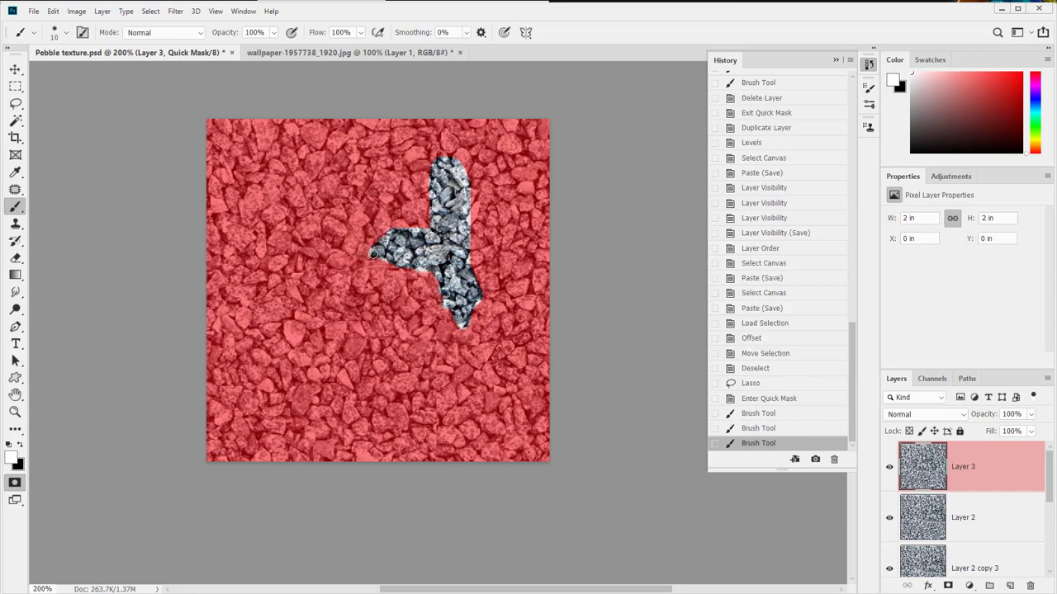
left_click(373, 253)
key("x")
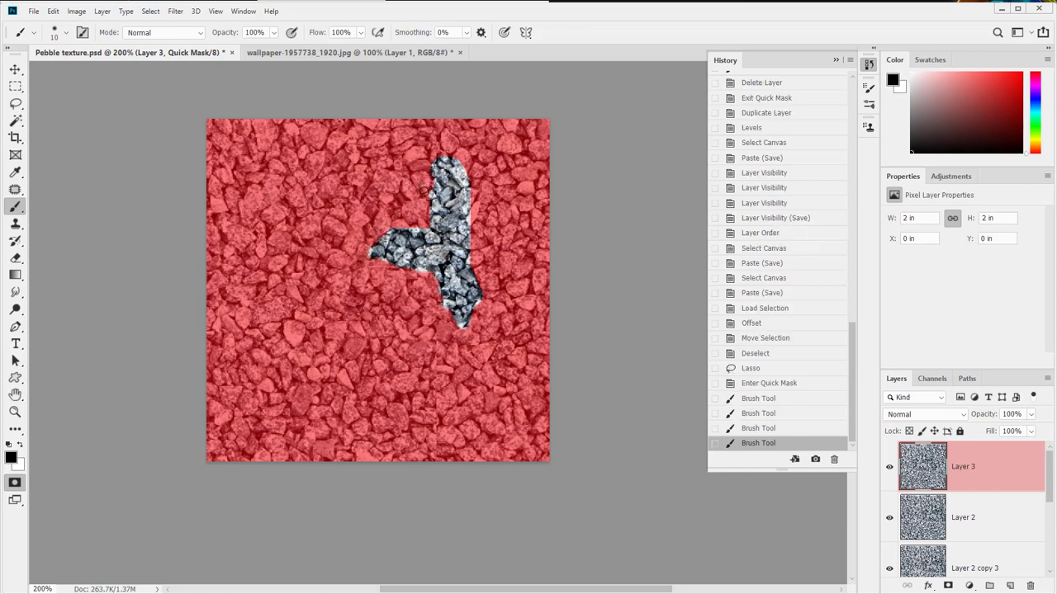
- Brush the quick mask so the patch's upper arm follows the stones, trimming its tip and widening its right edge
left_click(435, 161)
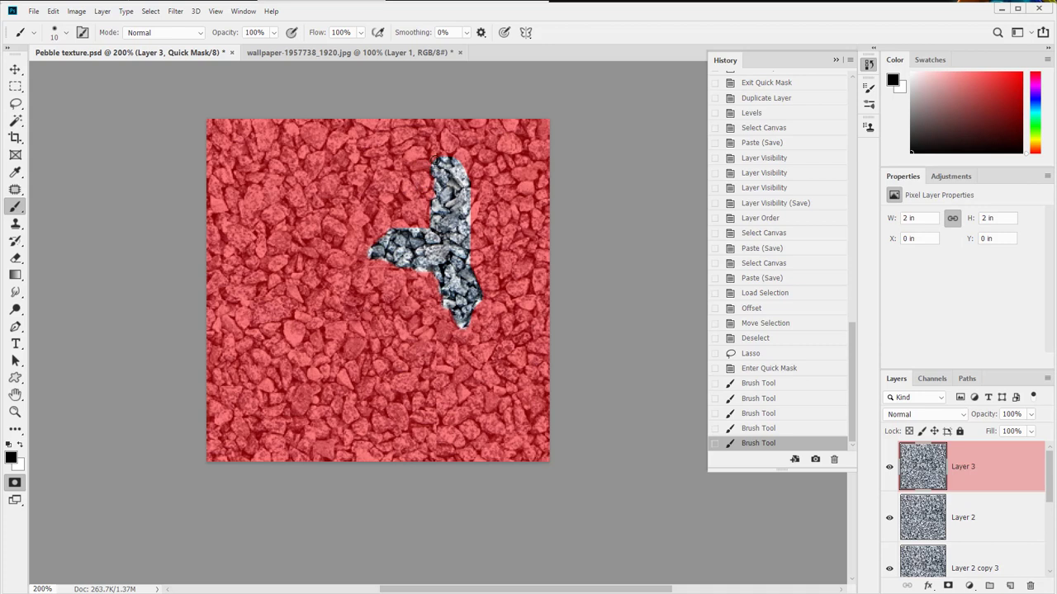
left_click(454, 158)
key("x")
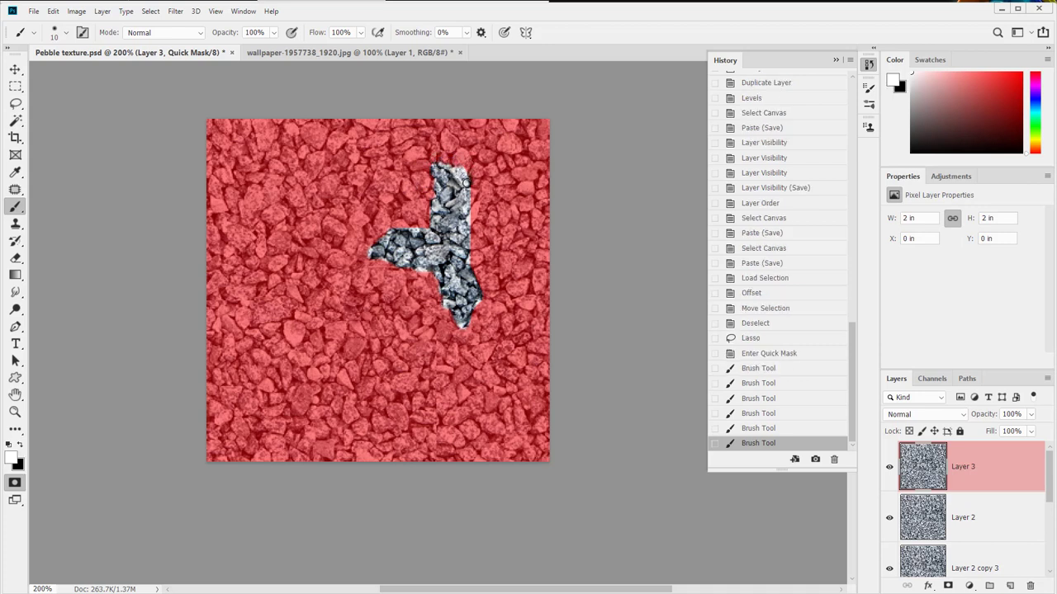
left_click(467, 185)
key("x")
left_click(470, 201)
key("x")
mouse_move(469, 203)
left_mouse_down()
mouse_move(467, 190)
mouse_move(476, 203)
left_mouse_up()
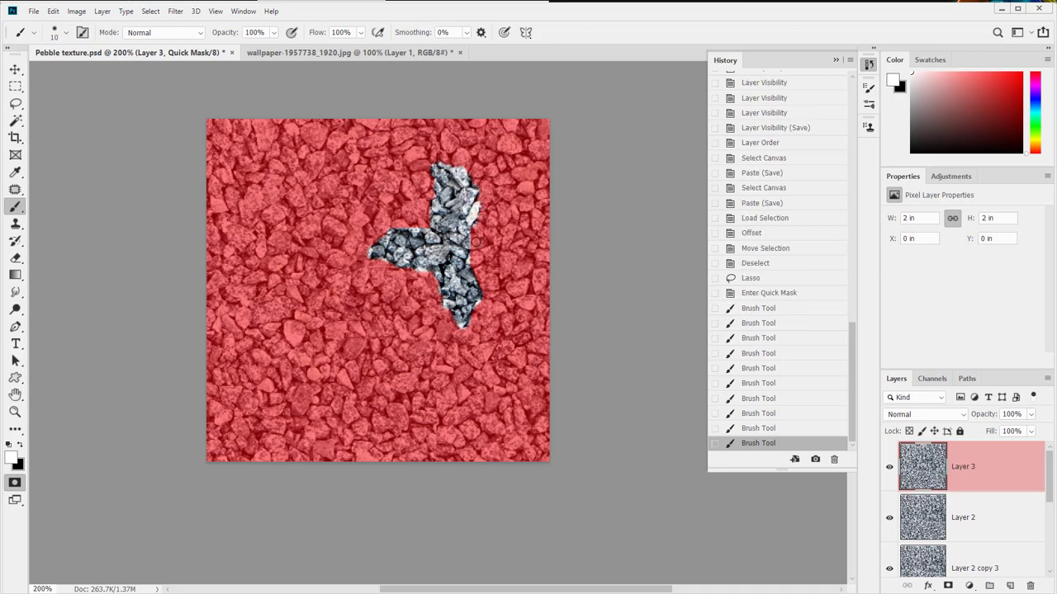
- Reshape the mask along the patch's junction and lower arm, cutting back the right edge and adding stones beside and below the arm
key("x")
left_click_drag(470, 240, 483, 274)
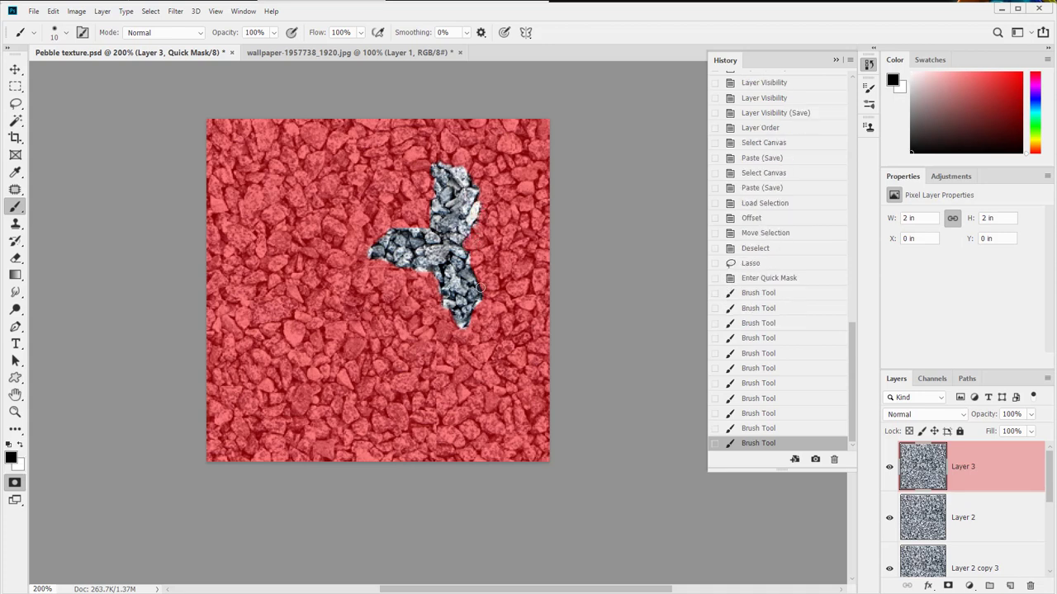
left_click(469, 273)
key("x")
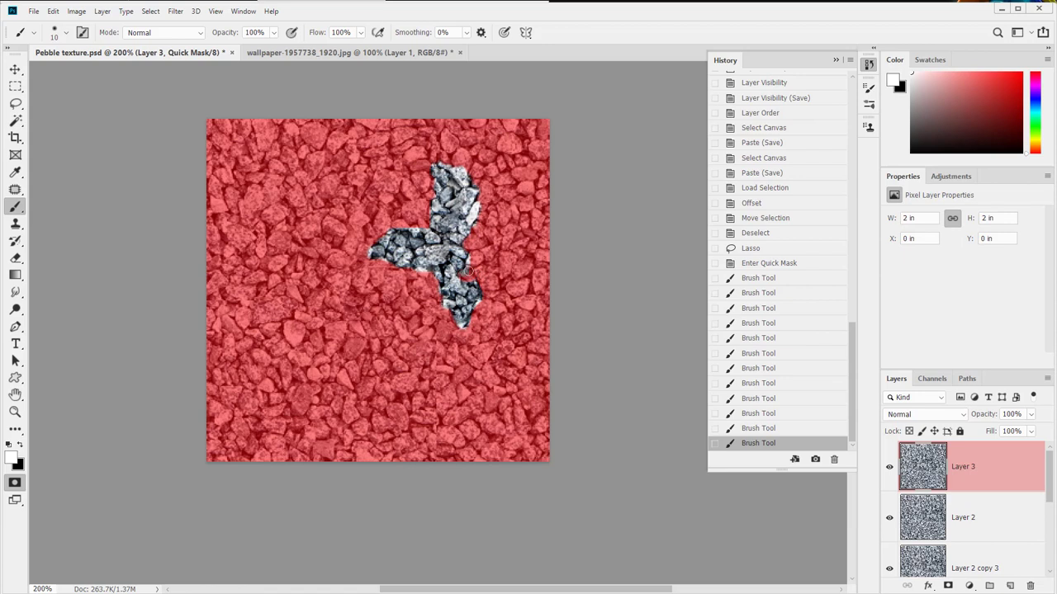
mouse_move(473, 274)
left_mouse_down()
mouse_move(490, 288)
mouse_move(485, 273)
mouse_move(484, 296)
left_mouse_up()
key("x")
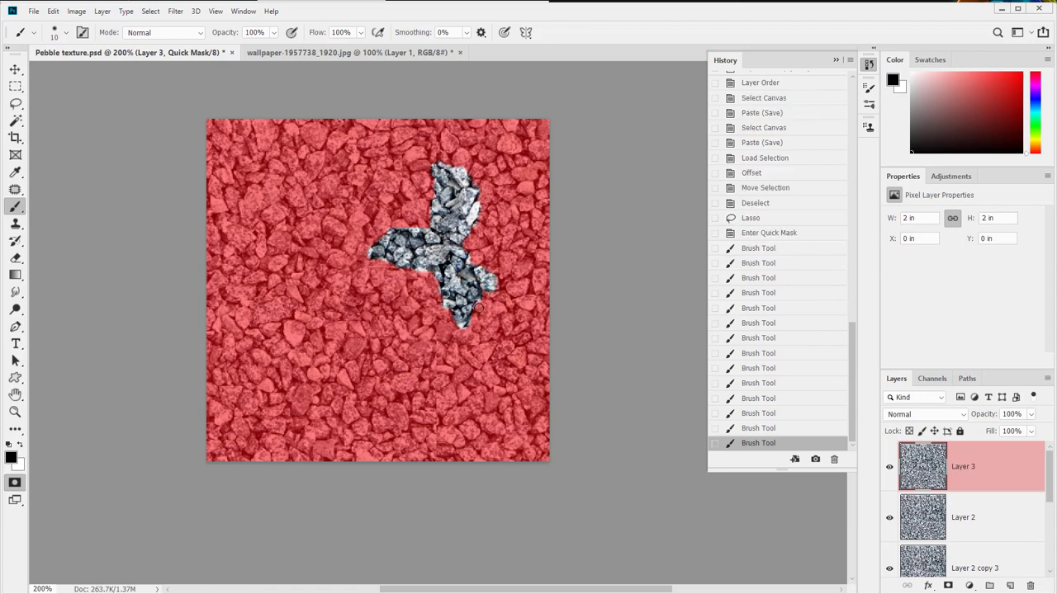
key("x")
left_click_drag(459, 329, 464, 336)
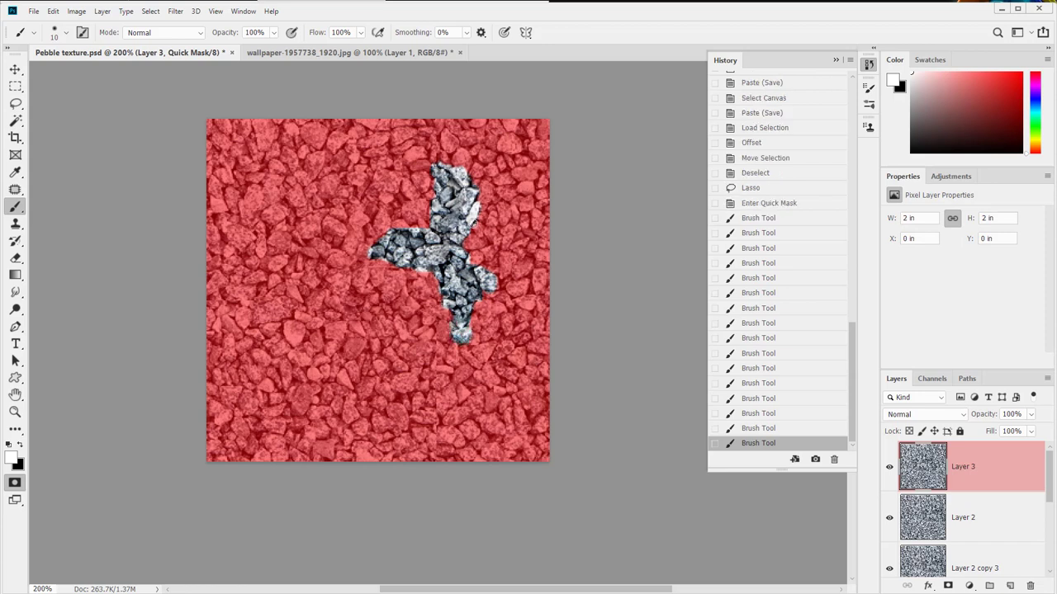
key("x")
- Mask out the excess stones around the patch's right edge, lower tip, left arm and top, and exit Quick Mask mode
left_click_drag(471, 222, 481, 203)
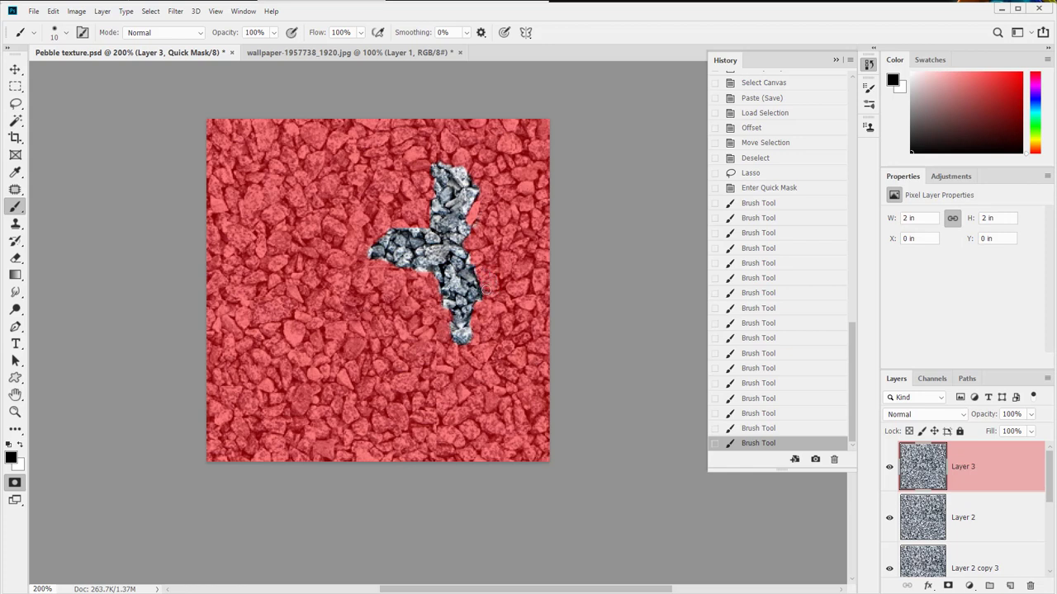
left_click(485, 291)
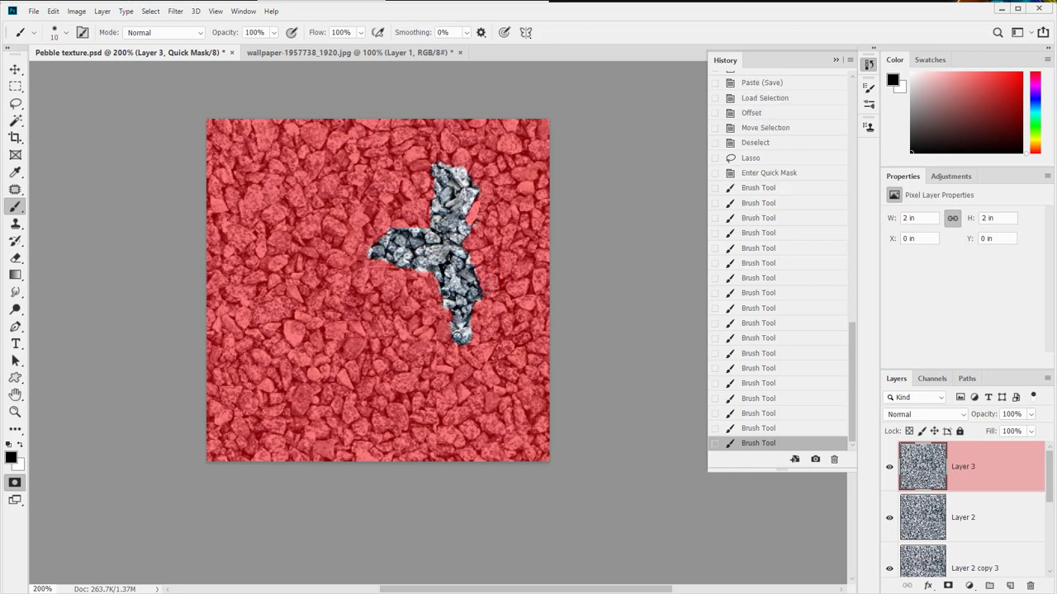
left_click_drag(459, 336, 448, 330)
left_click(449, 324)
mouse_move(416, 273)
left_mouse_down()
mouse_move(429, 270)
mouse_move(437, 298)
left_mouse_up()
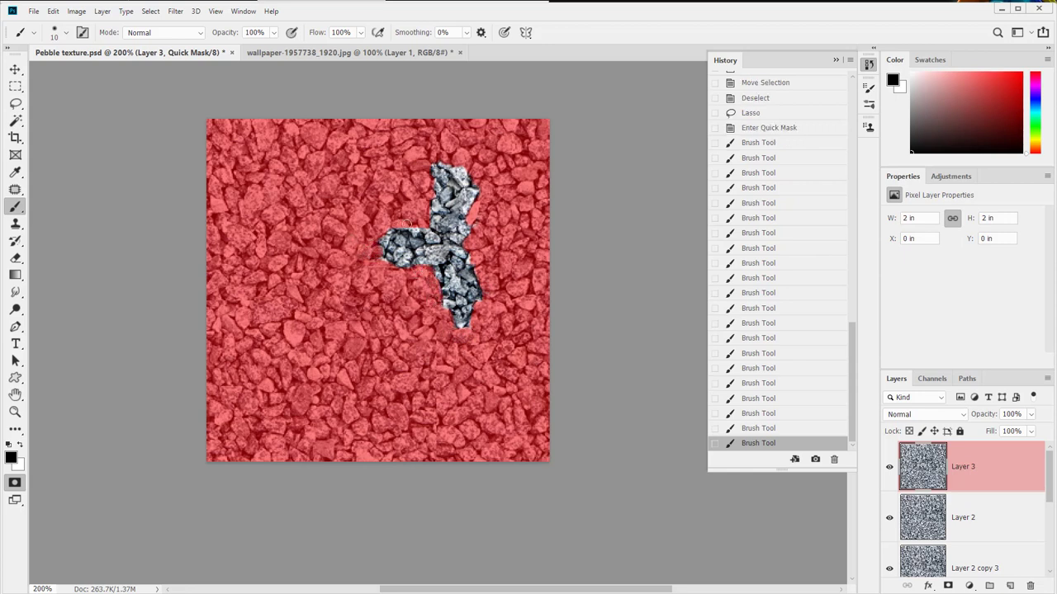
left_click(388, 232)
mouse_move(461, 156)
left_mouse_down()
mouse_move(467, 182)
mouse_move(406, 146)
left_mouse_up()
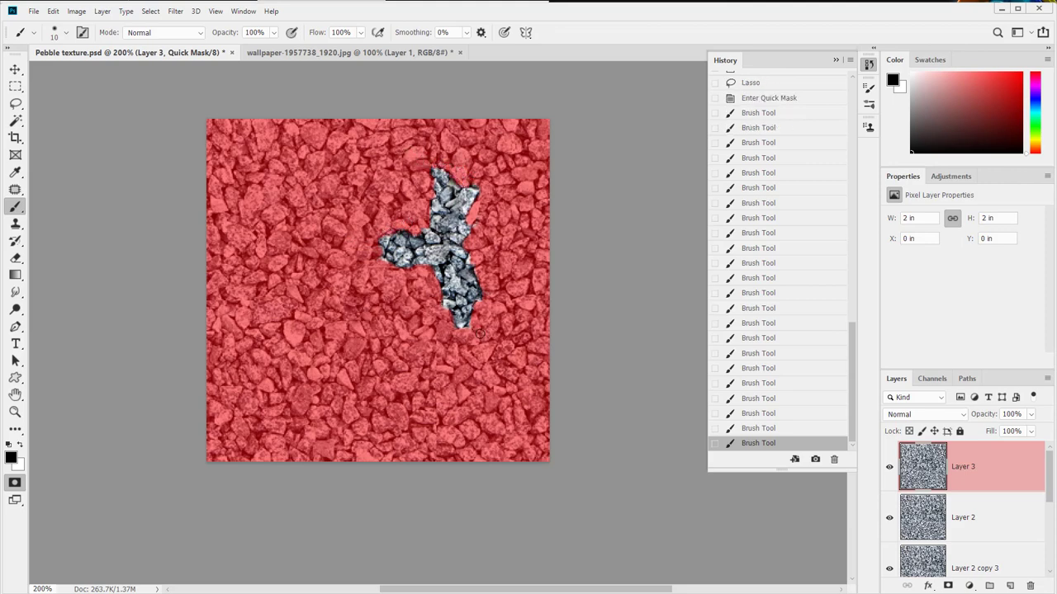
left_click(14, 483)
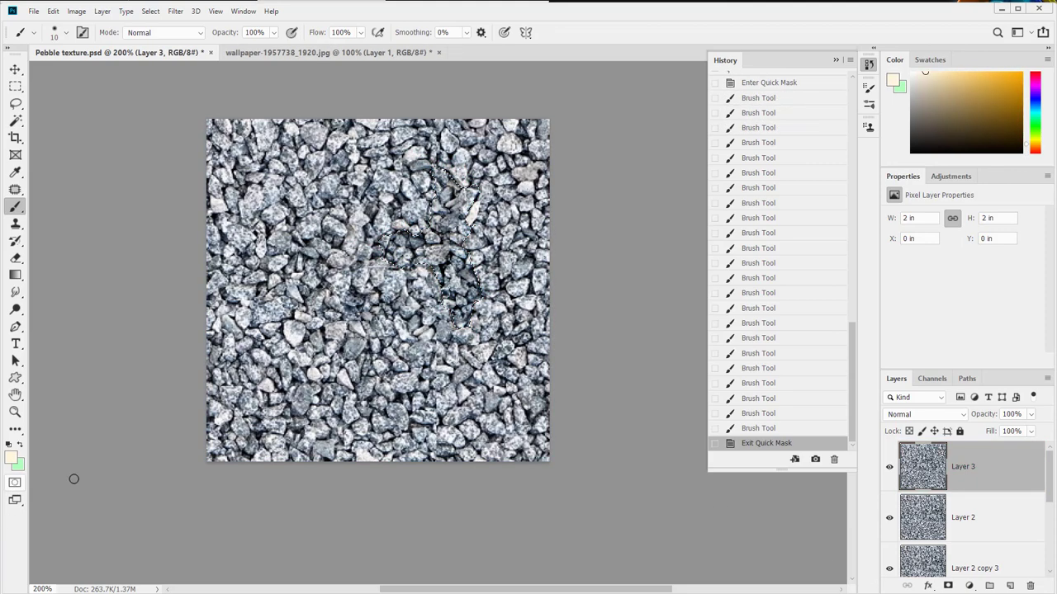
- Duplicate Layer 3 and brighten the selected patch on the copy with a Levels midtone value of 1.30
key("ctrl+l")
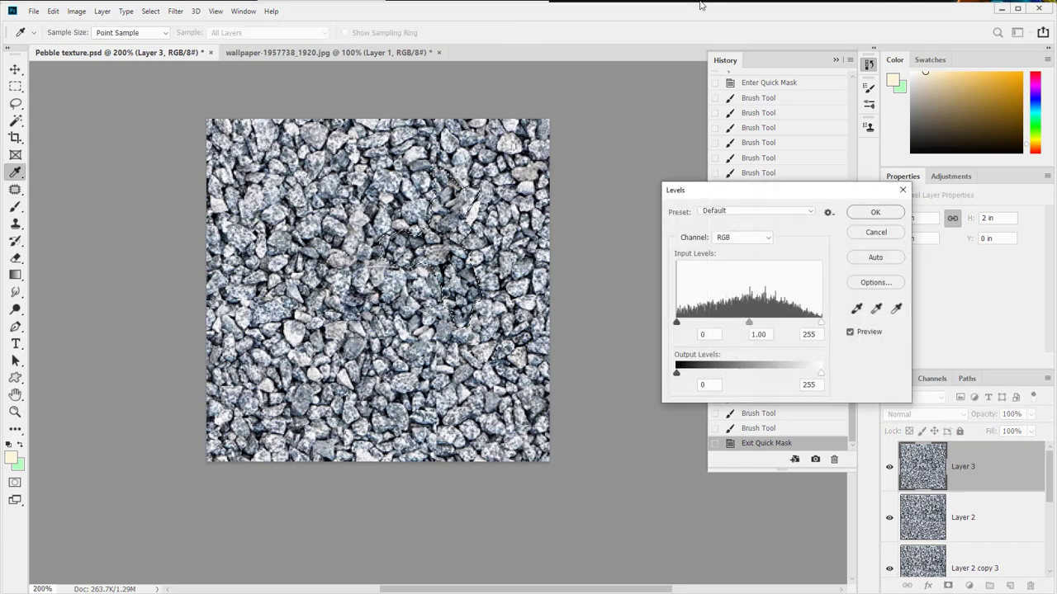
left_click(874, 233)
left_click_drag(966, 472, 1009, 585)
key("ctrl+l")
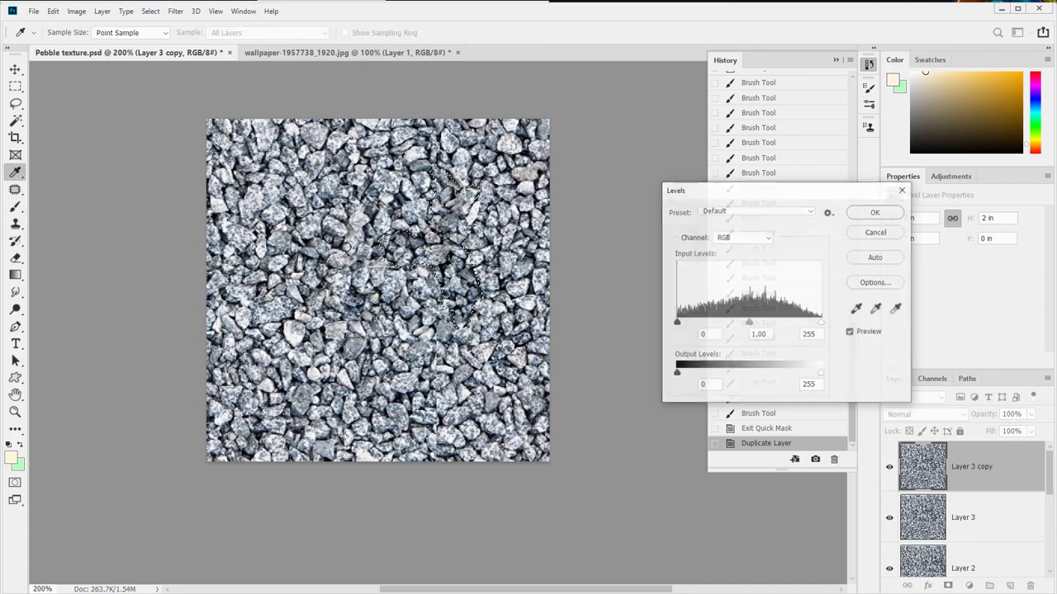
left_click_drag(752, 324, 738, 328)
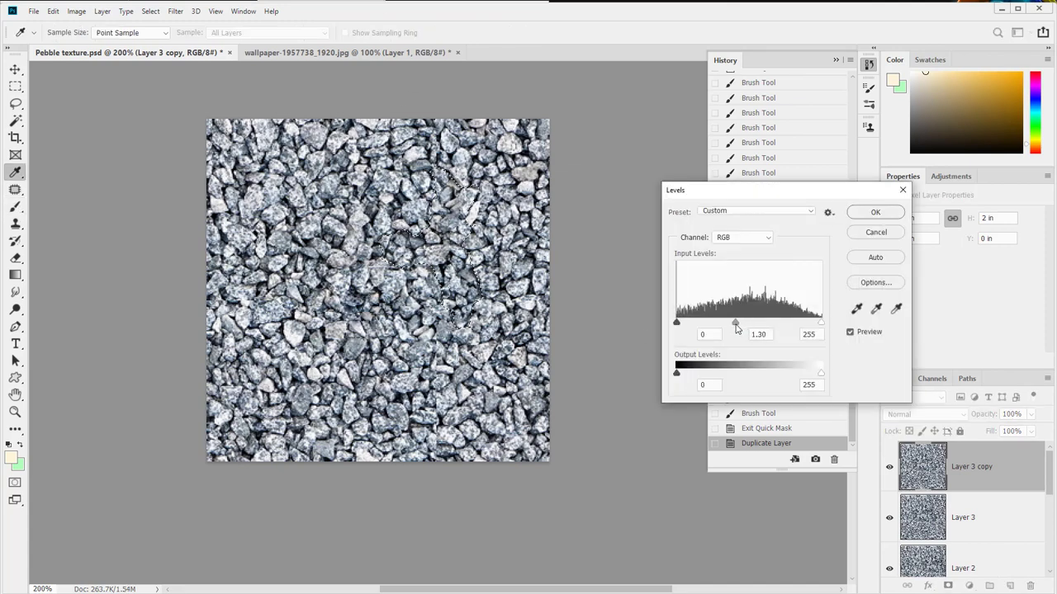
left_click(875, 212)
- Clear the selection and toggle Layer 3 copy off and on to compare the brightened patch with the original
key("ctrl+d")
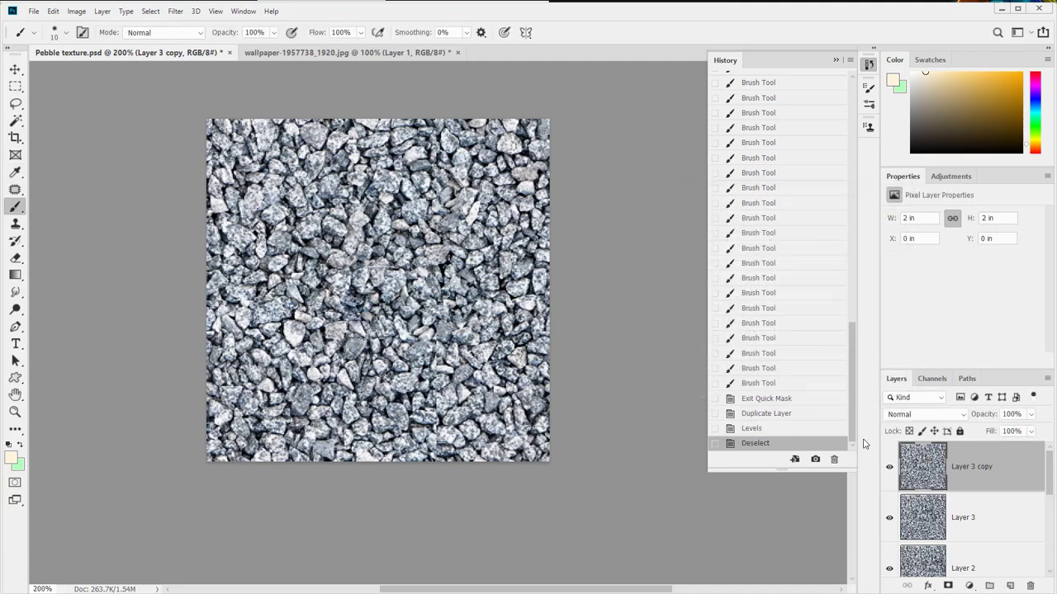
left_click(889, 466)
left_click(889, 467)
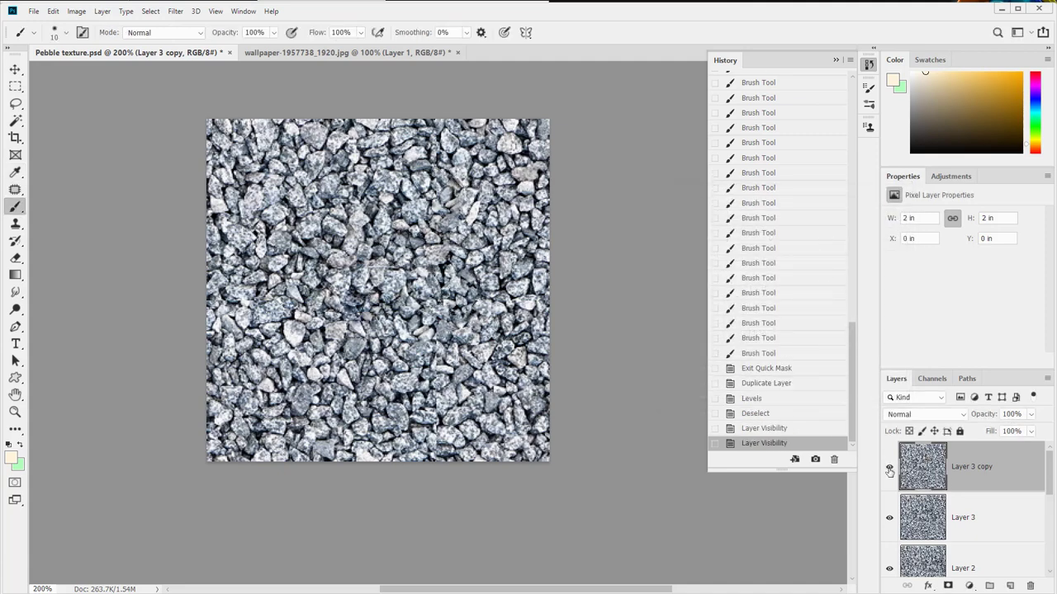
- Define the corrected gravel tile as a pattern named Pebble texture.psd
left_click(52, 11)
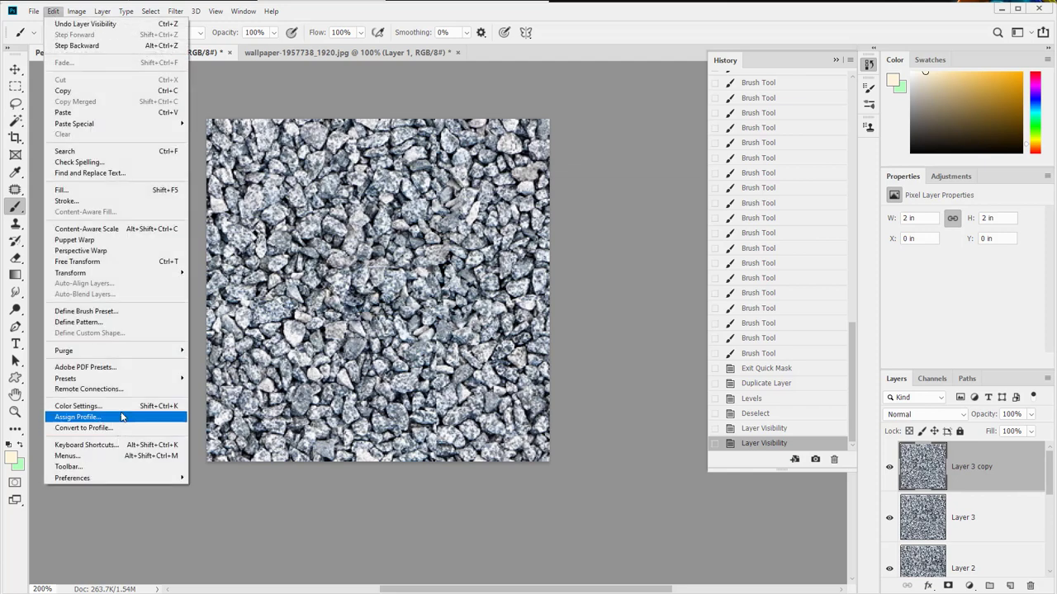
left_click(96, 323)
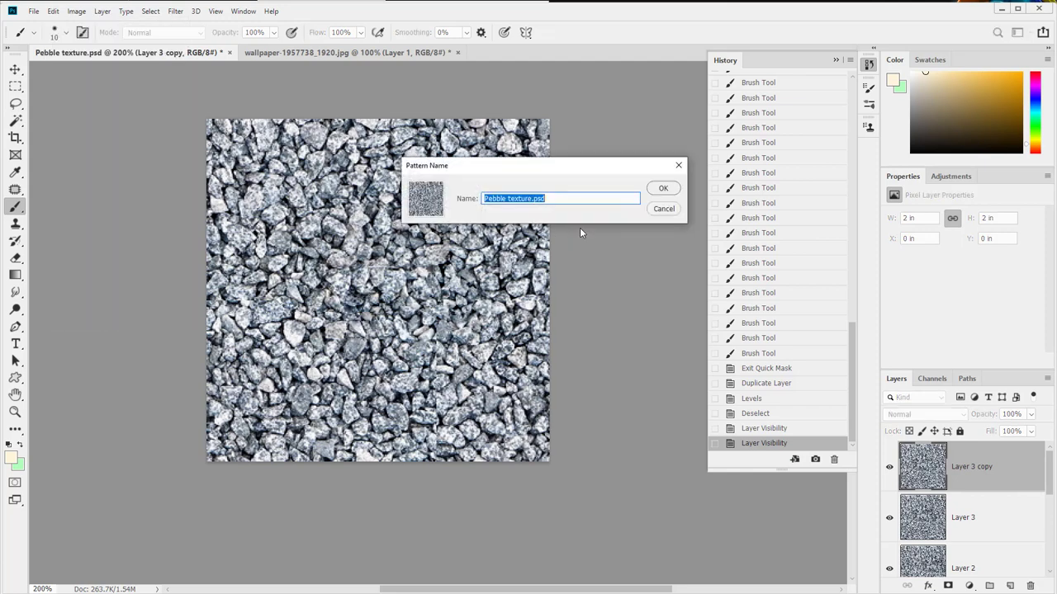
left_click(673, 190)
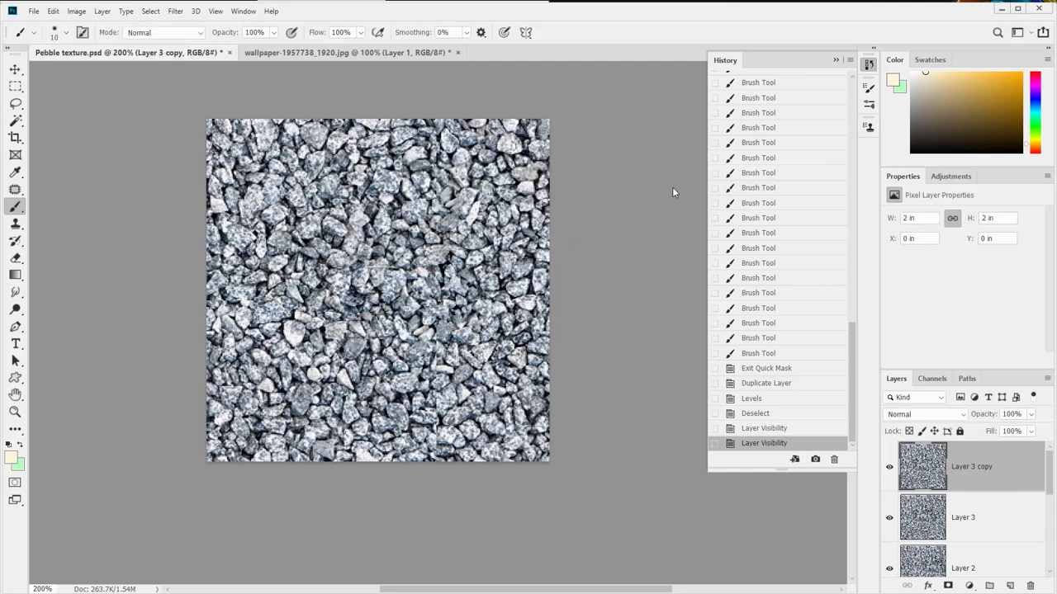
- In wallpaper-1957738_1920.jpg, hide Layer 1 and add a pattern fill layer with the new gravel pattern at 100% scale
left_click(361, 51)
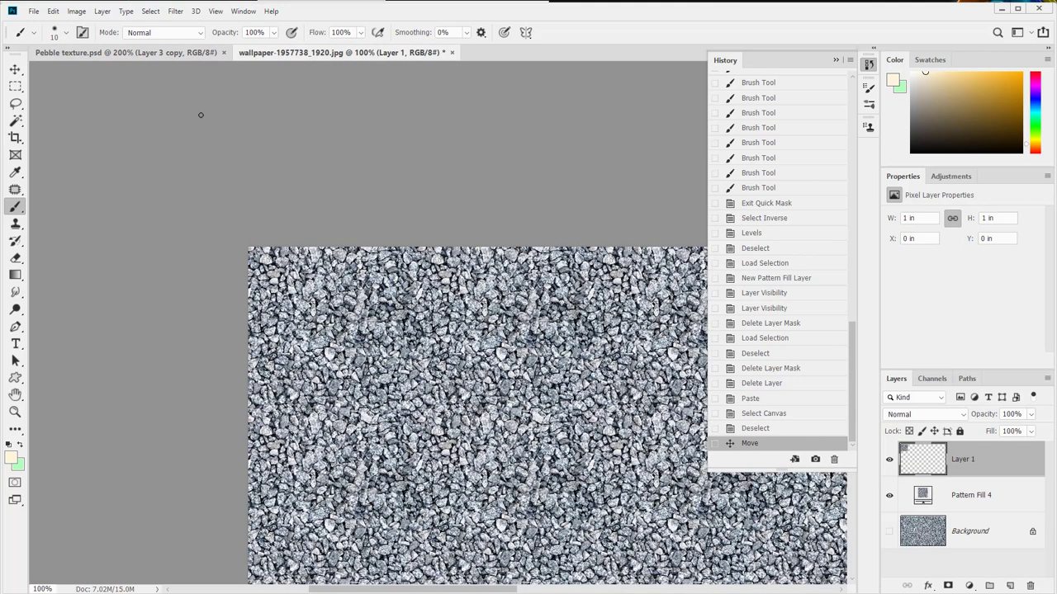
left_click(890, 460)
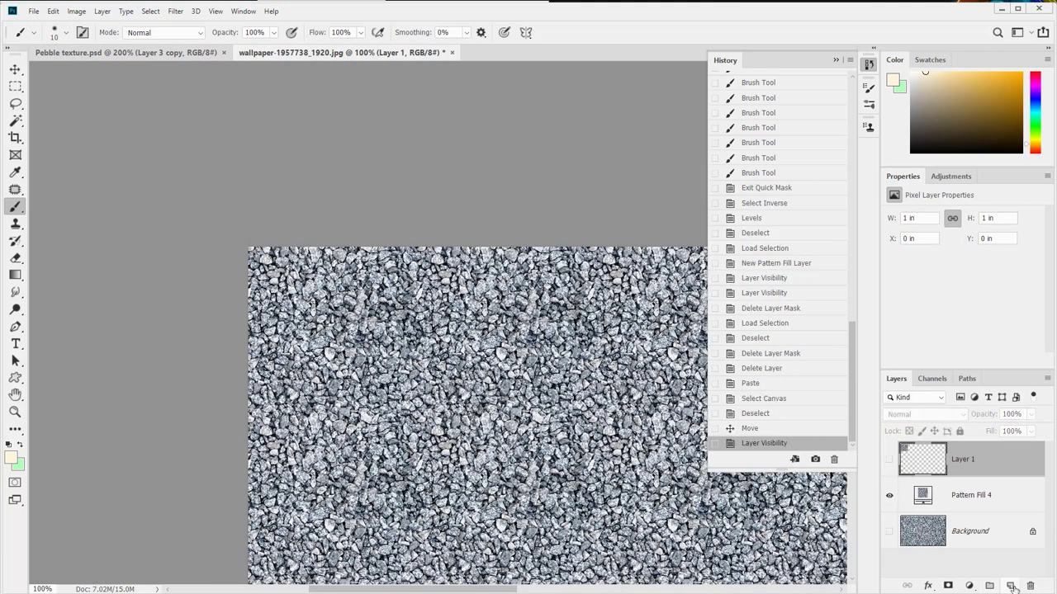
left_click(970, 585)
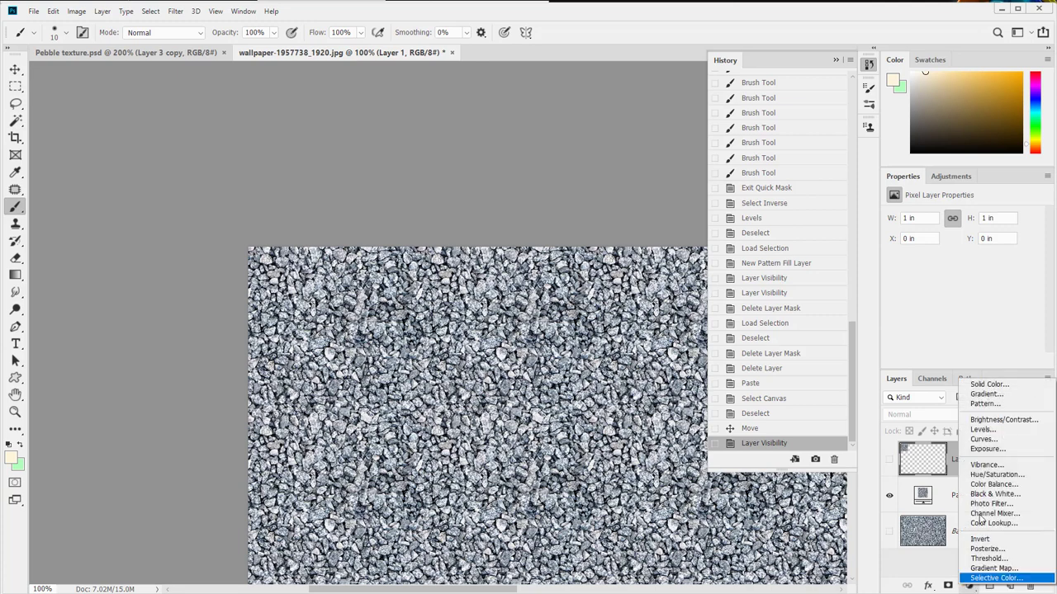
left_click(985, 403)
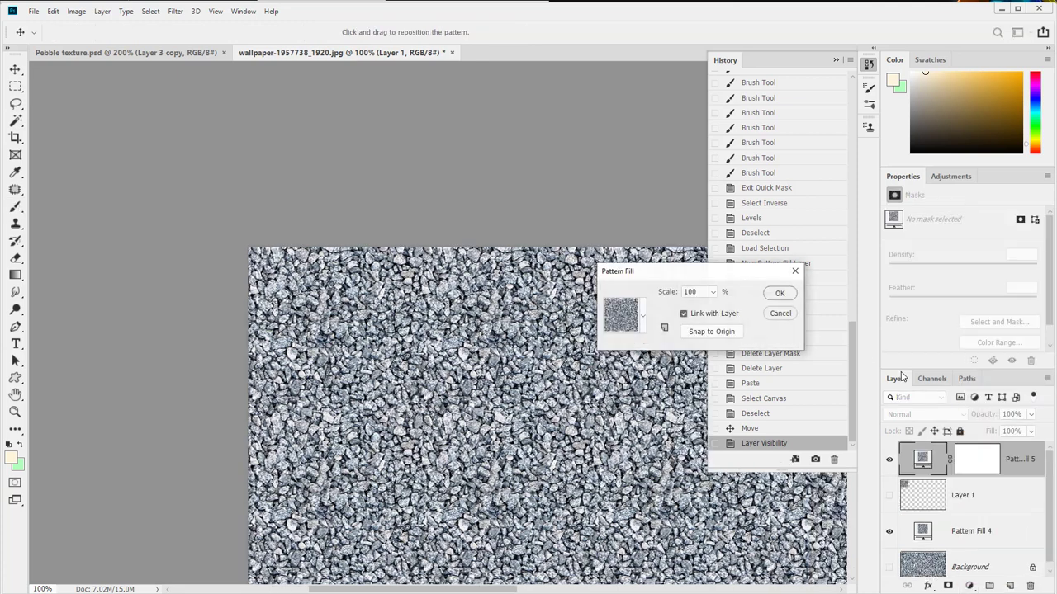
left_click(780, 294)
- Examine the gravel repeat across the whole wallpaper image, and close that document without saving
key("z")
left_click(611, 386, "alt")
left_click(611, 386, "alt")
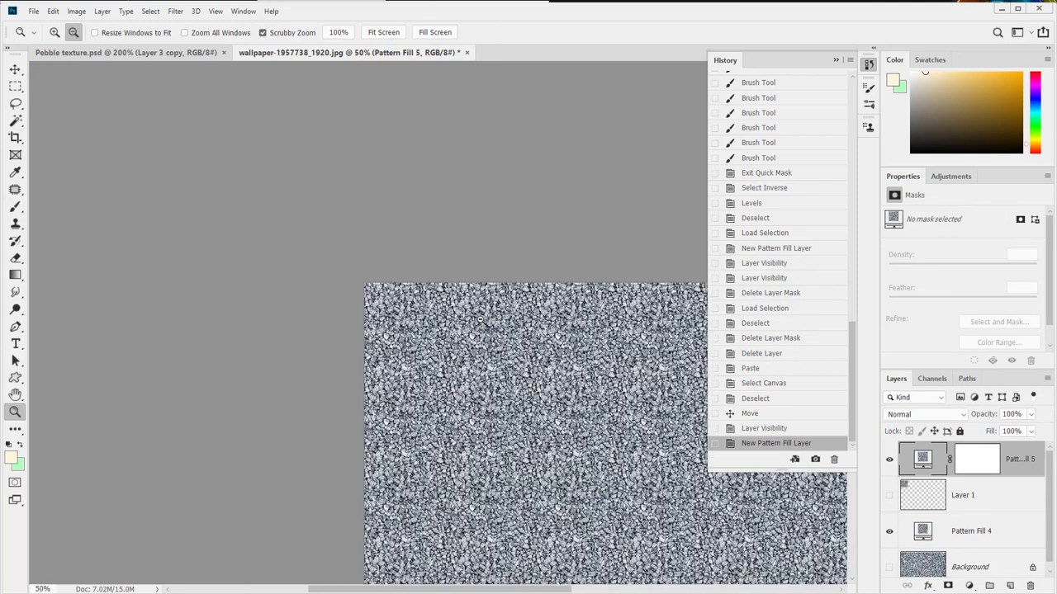
left_click_drag(611, 386, 350, 242)
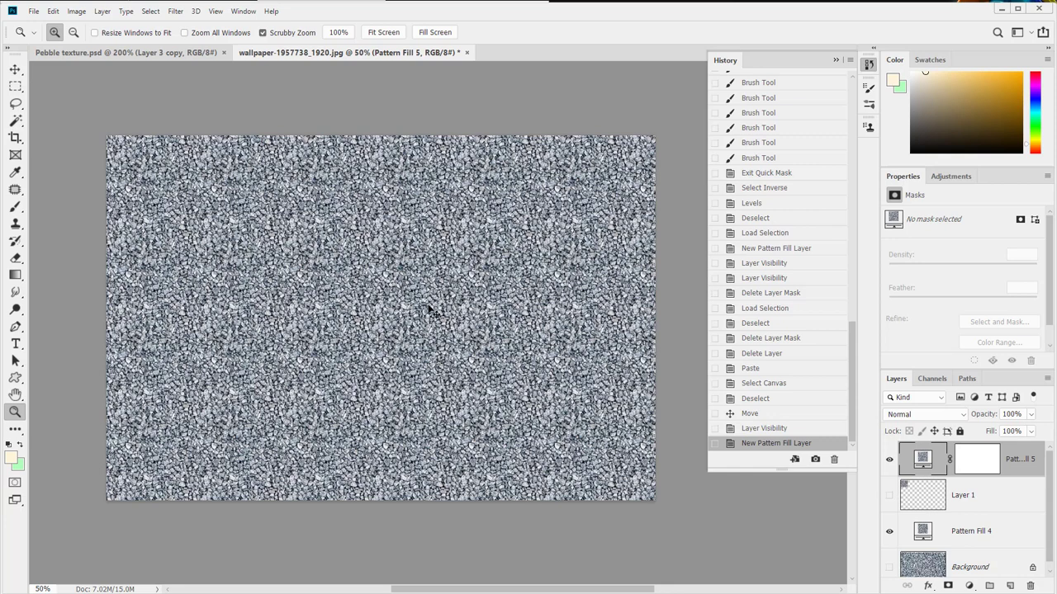
key("ctrl+w")
left_click(525, 230)
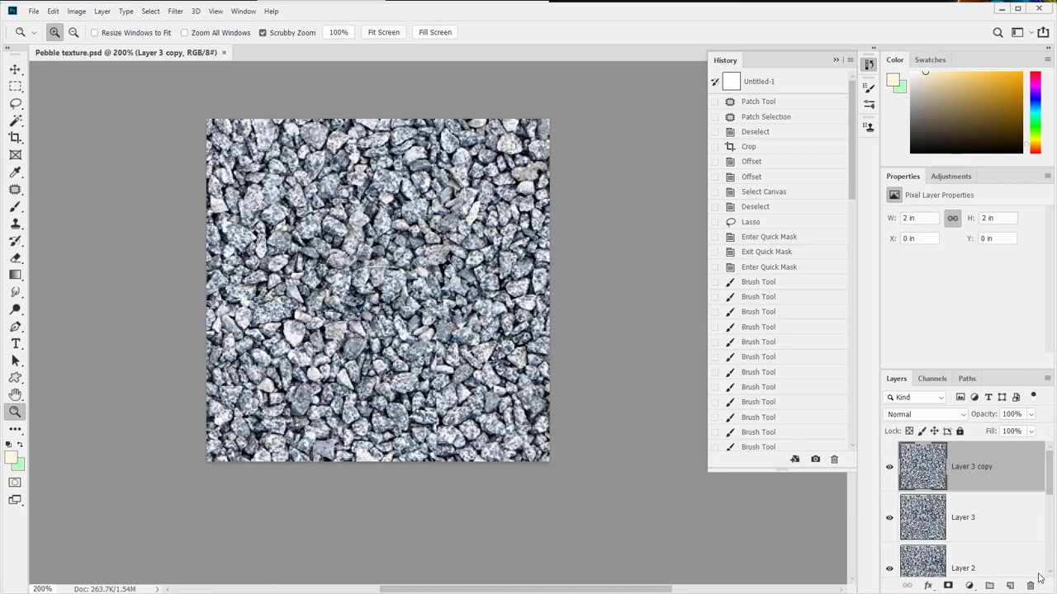
- Start a pattern fill layer above Layer 3 copy and delete the older gravel pattern from the preset list
left_click(969, 586)
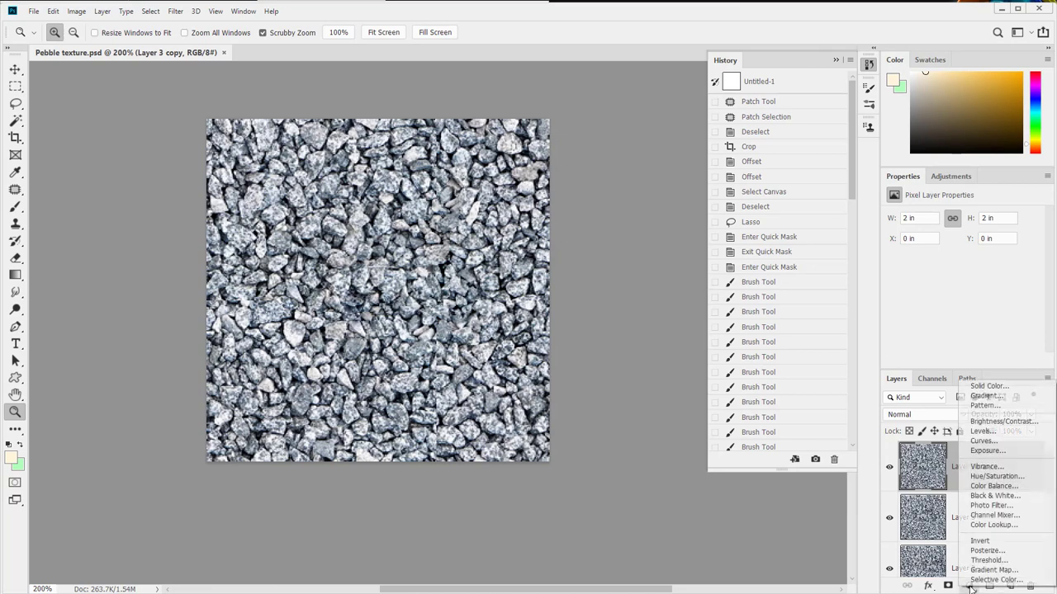
left_click(1015, 405)
left_click(644, 316)
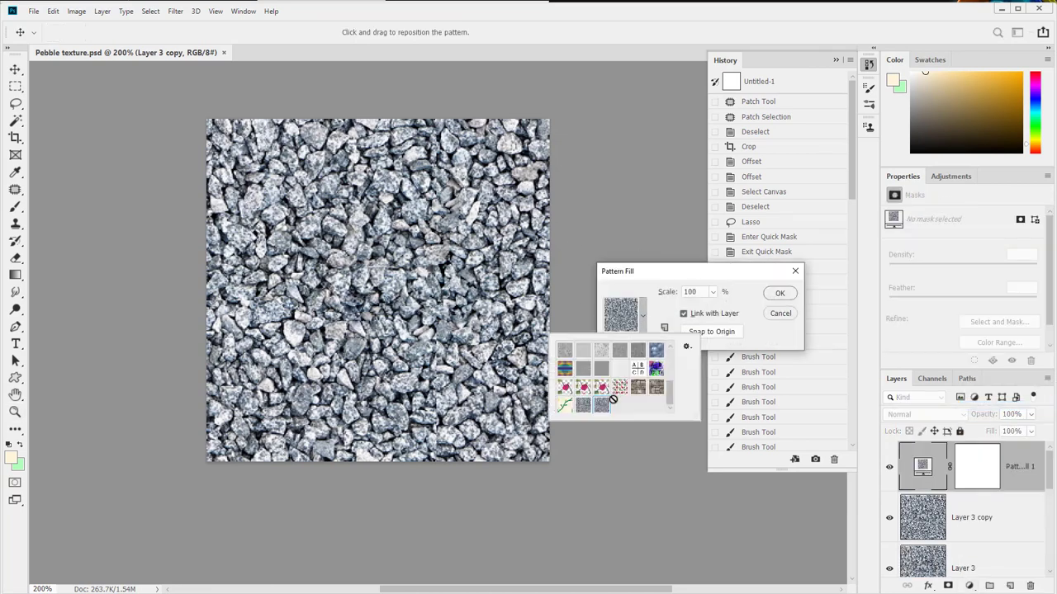
right_click(580, 403)
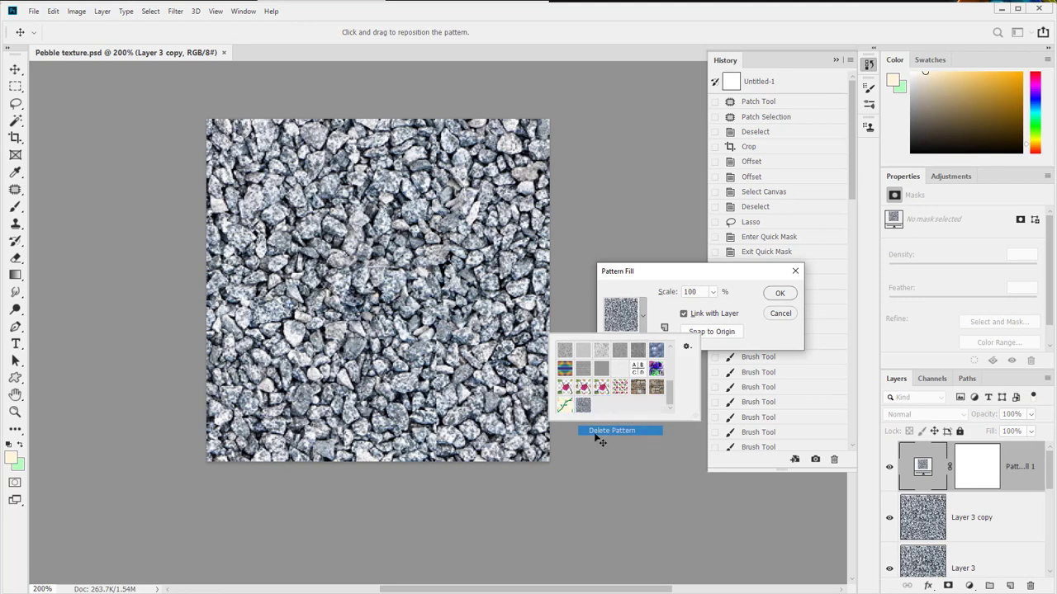
left_click(594, 433)
- Create the gravel pattern fill layer at 100% scale, and save and close Pebble texture.psd
right_click(639, 388)
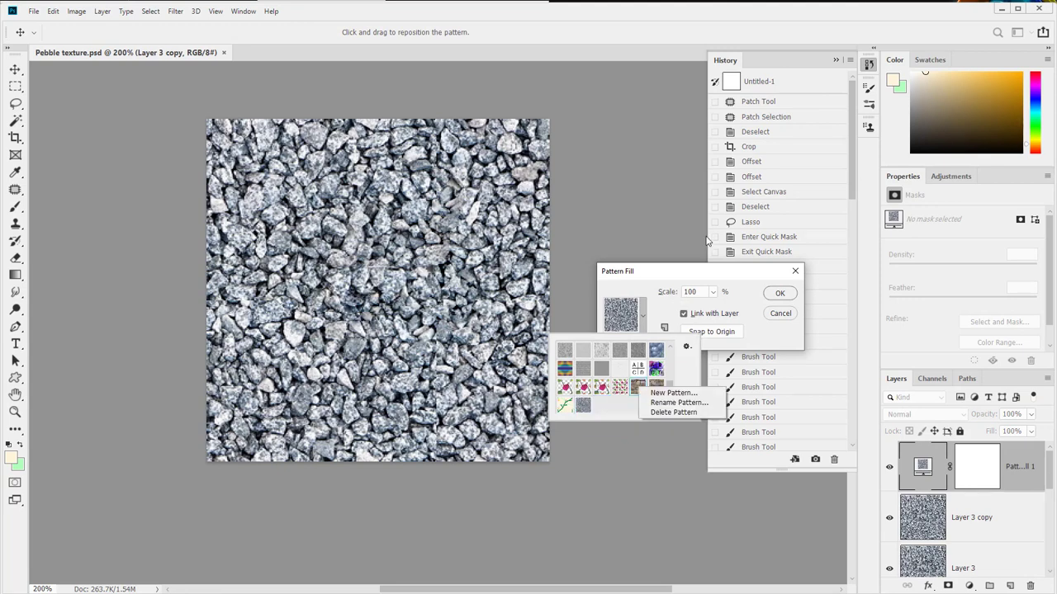
left_click(709, 271)
left_click(789, 296)
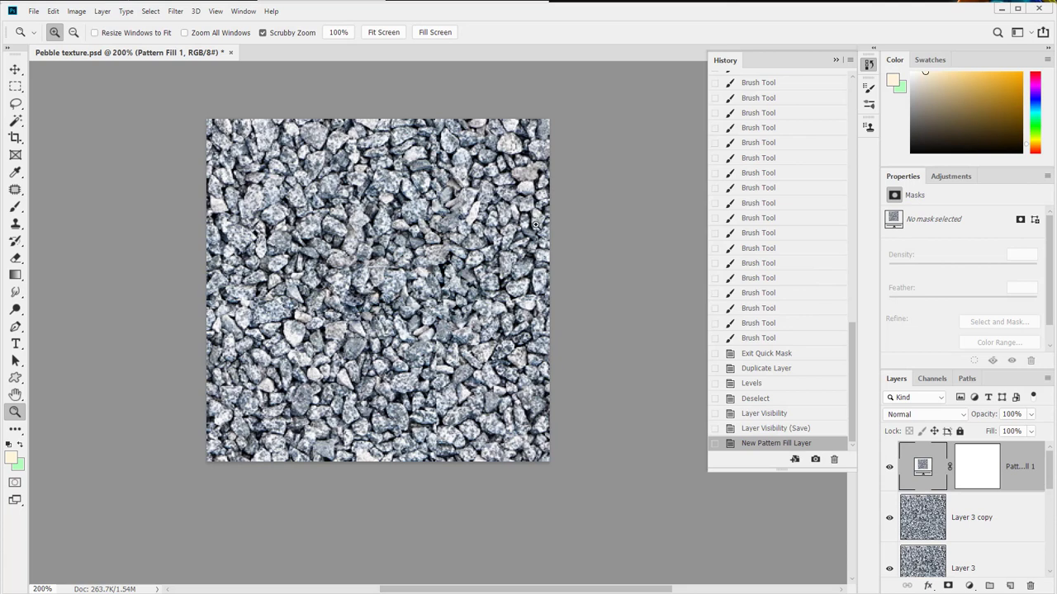
key("ctrl+s")
key("ctrl+w")
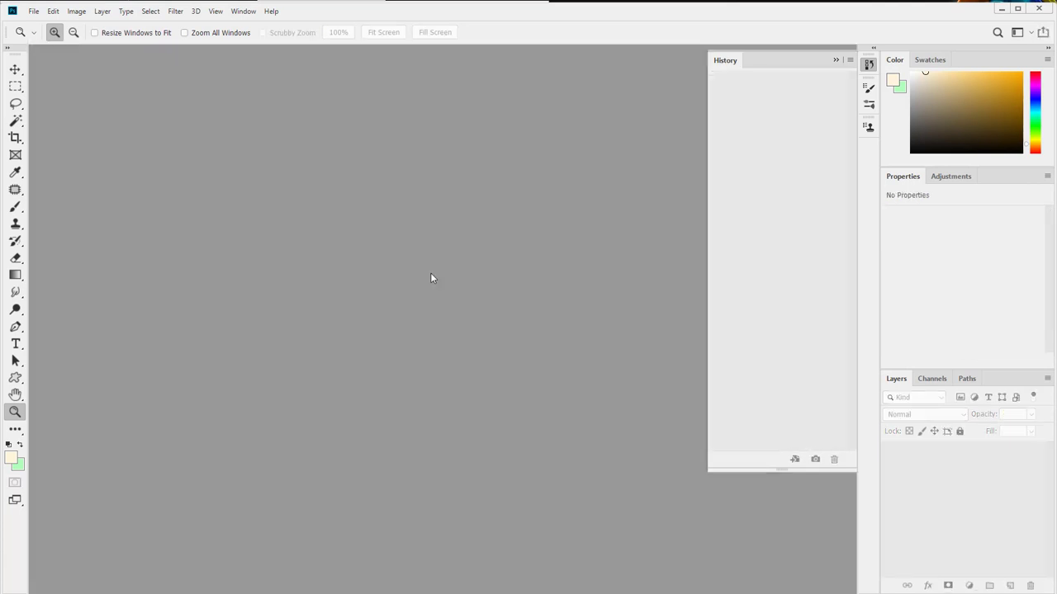